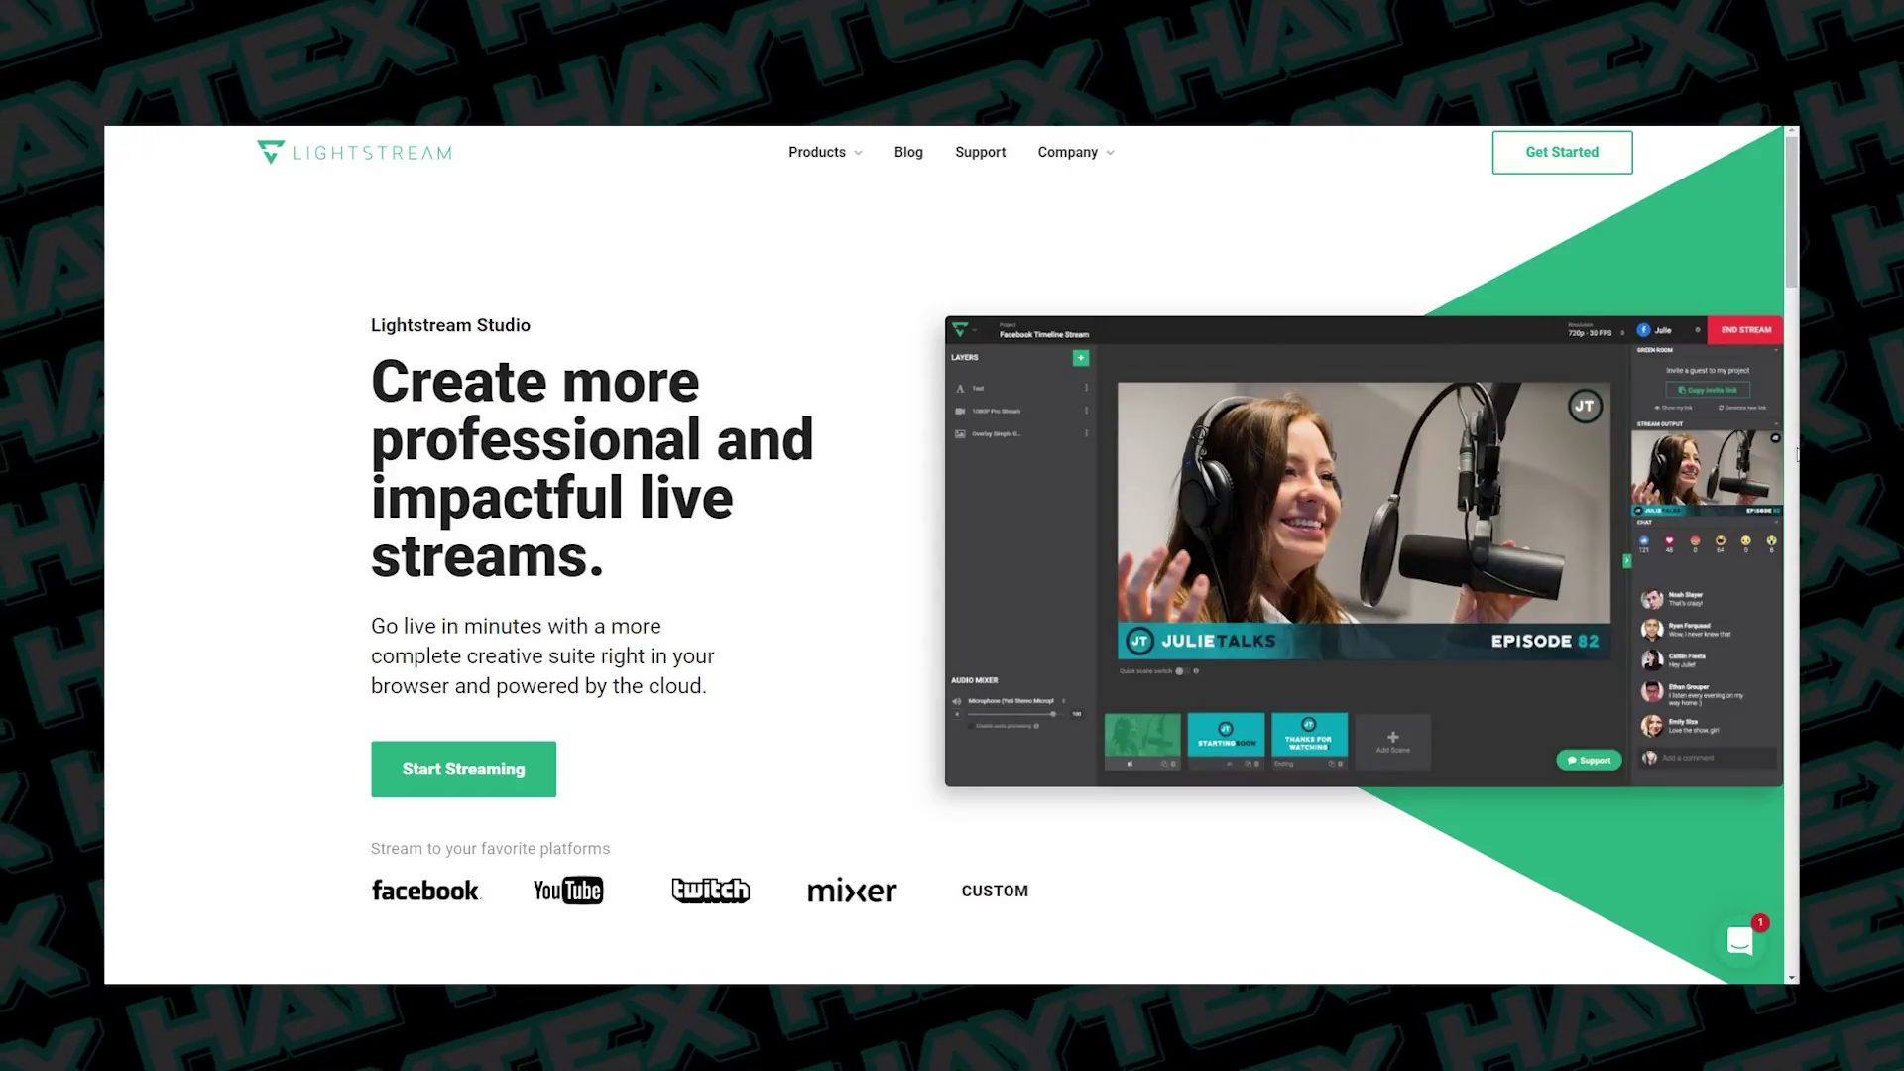
Step: Launch Lightstream Studio from the site's Get Started menu and pick console gaming as the stream type
{"action": "scroll", "coordinate": [1797, 454], "scroll_direction": "down", "scroll_amount": 3}
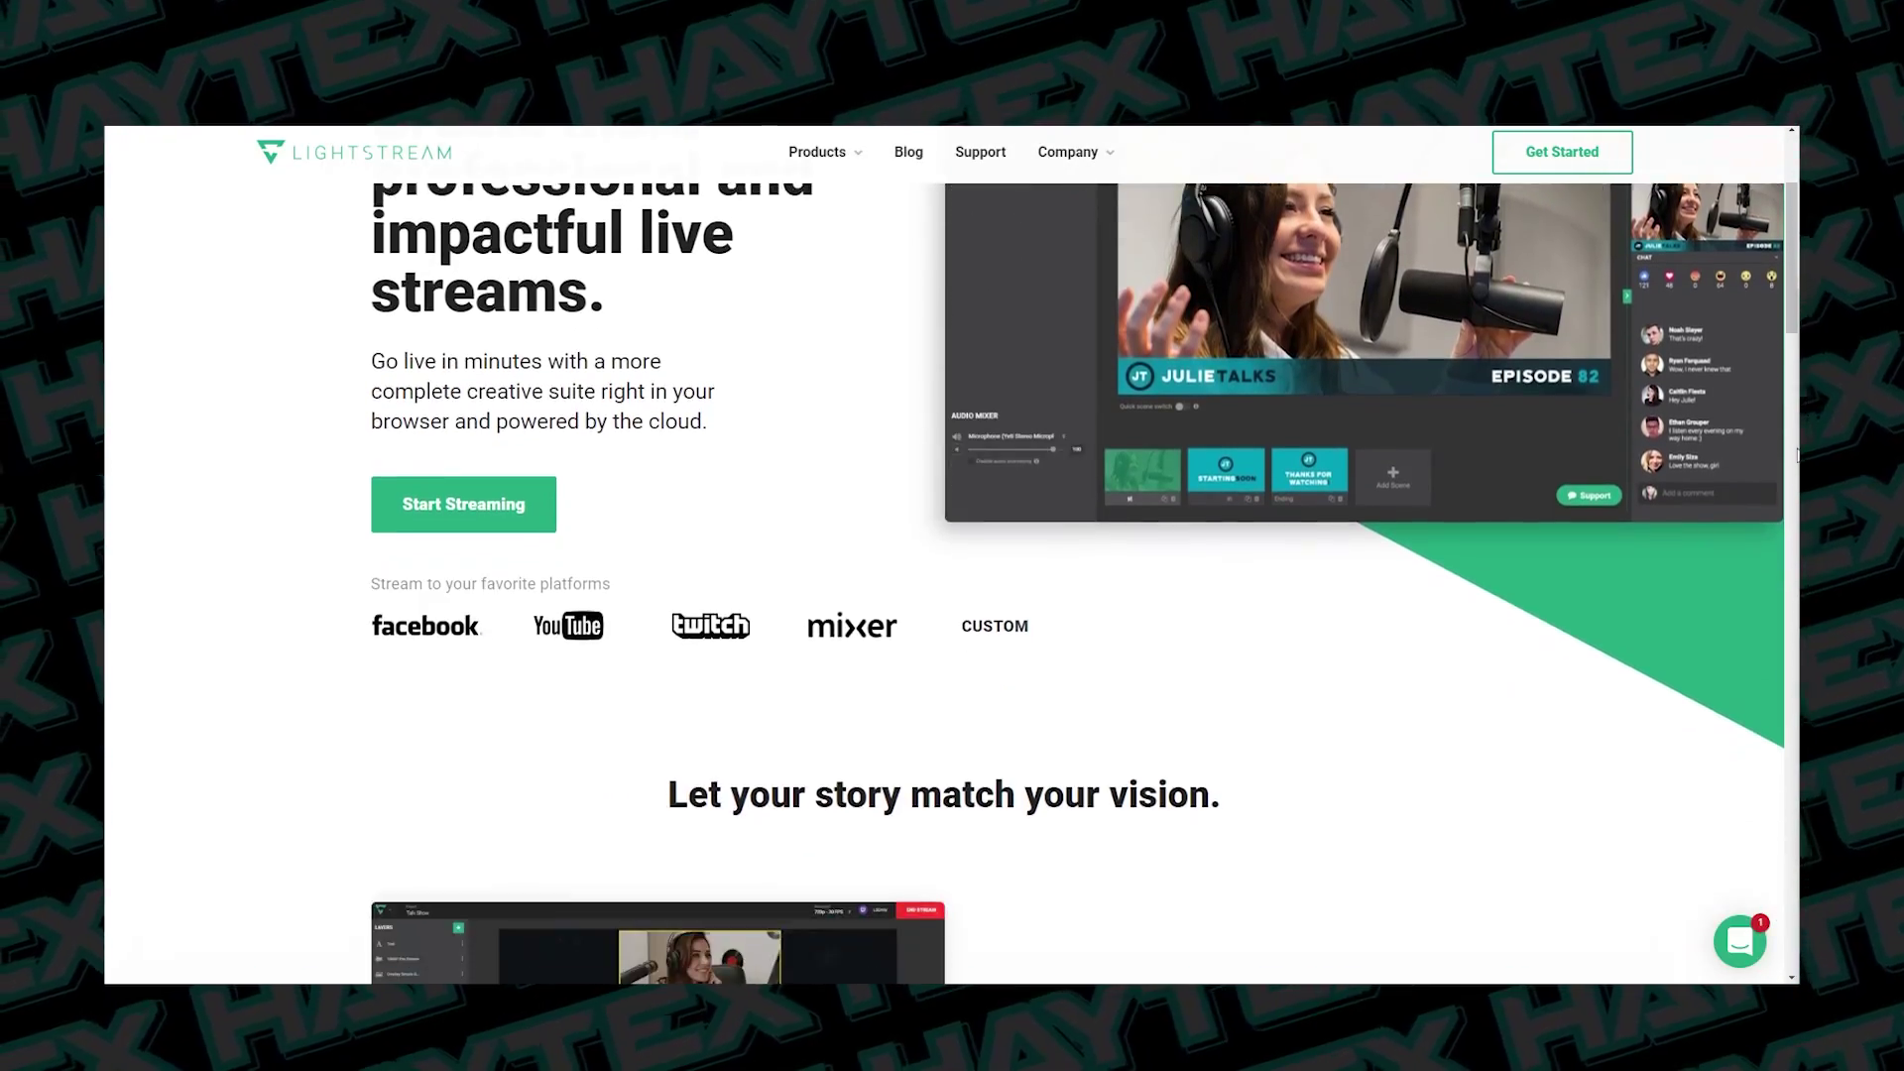
{"action": "scroll", "coordinate": [1797, 454], "scroll_direction": "down", "scroll_amount": 3}
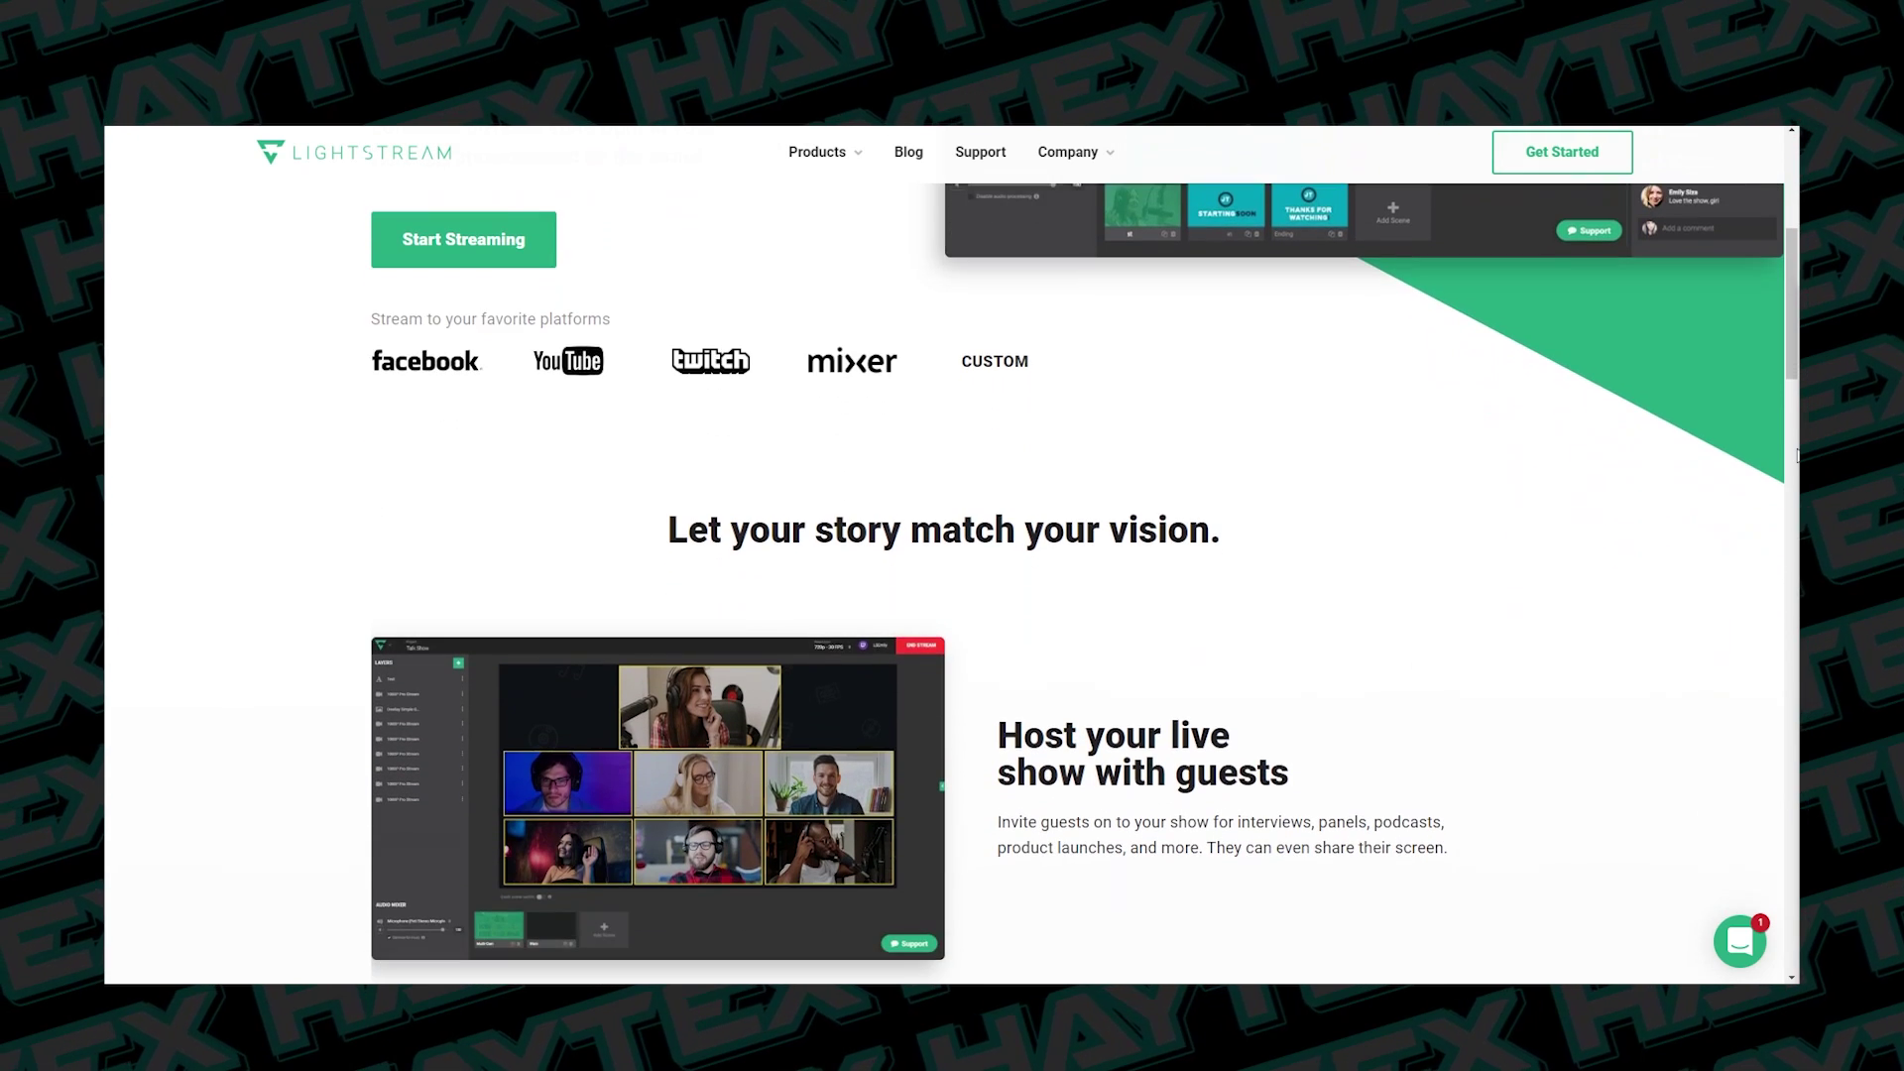
{"action": "scroll", "coordinate": [1797, 454], "scroll_direction": "down", "scroll_amount": 3}
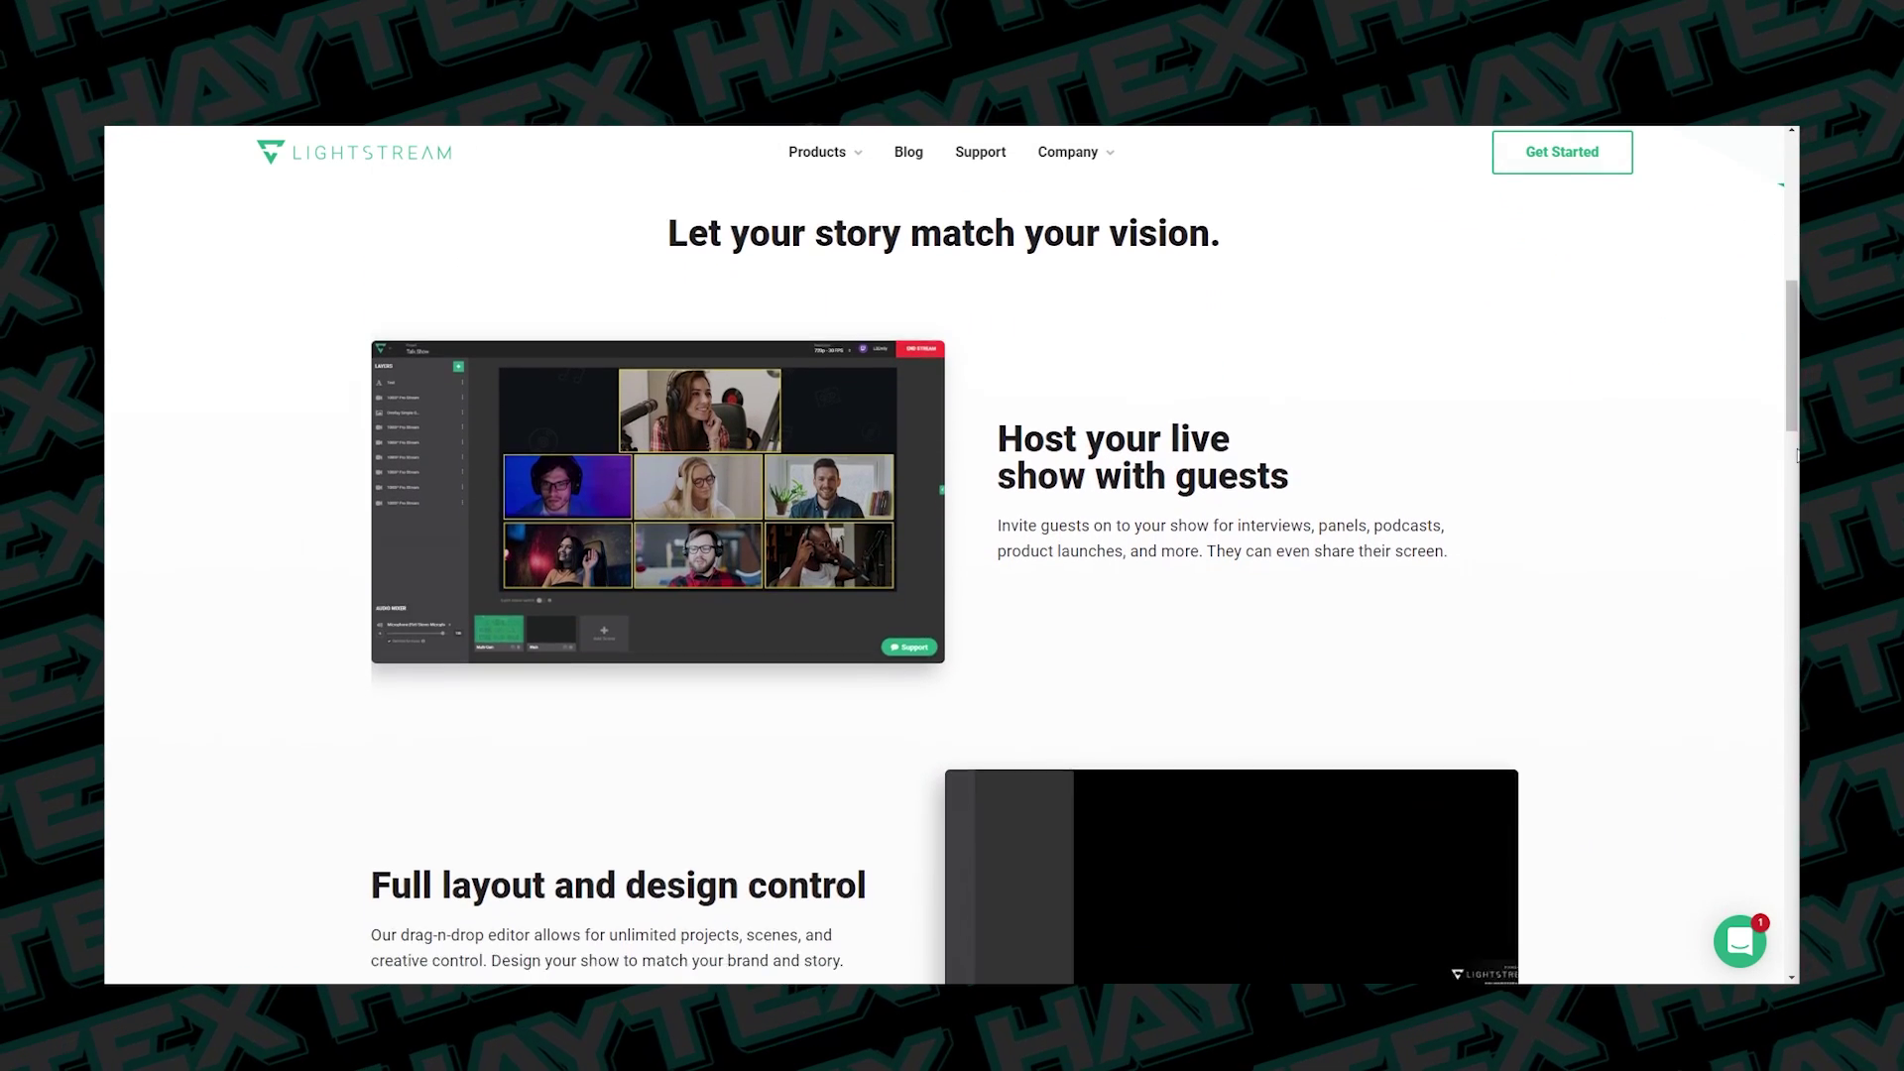
{"action": "scroll", "coordinate": [1797, 454], "scroll_direction": "down", "scroll_amount": 3}
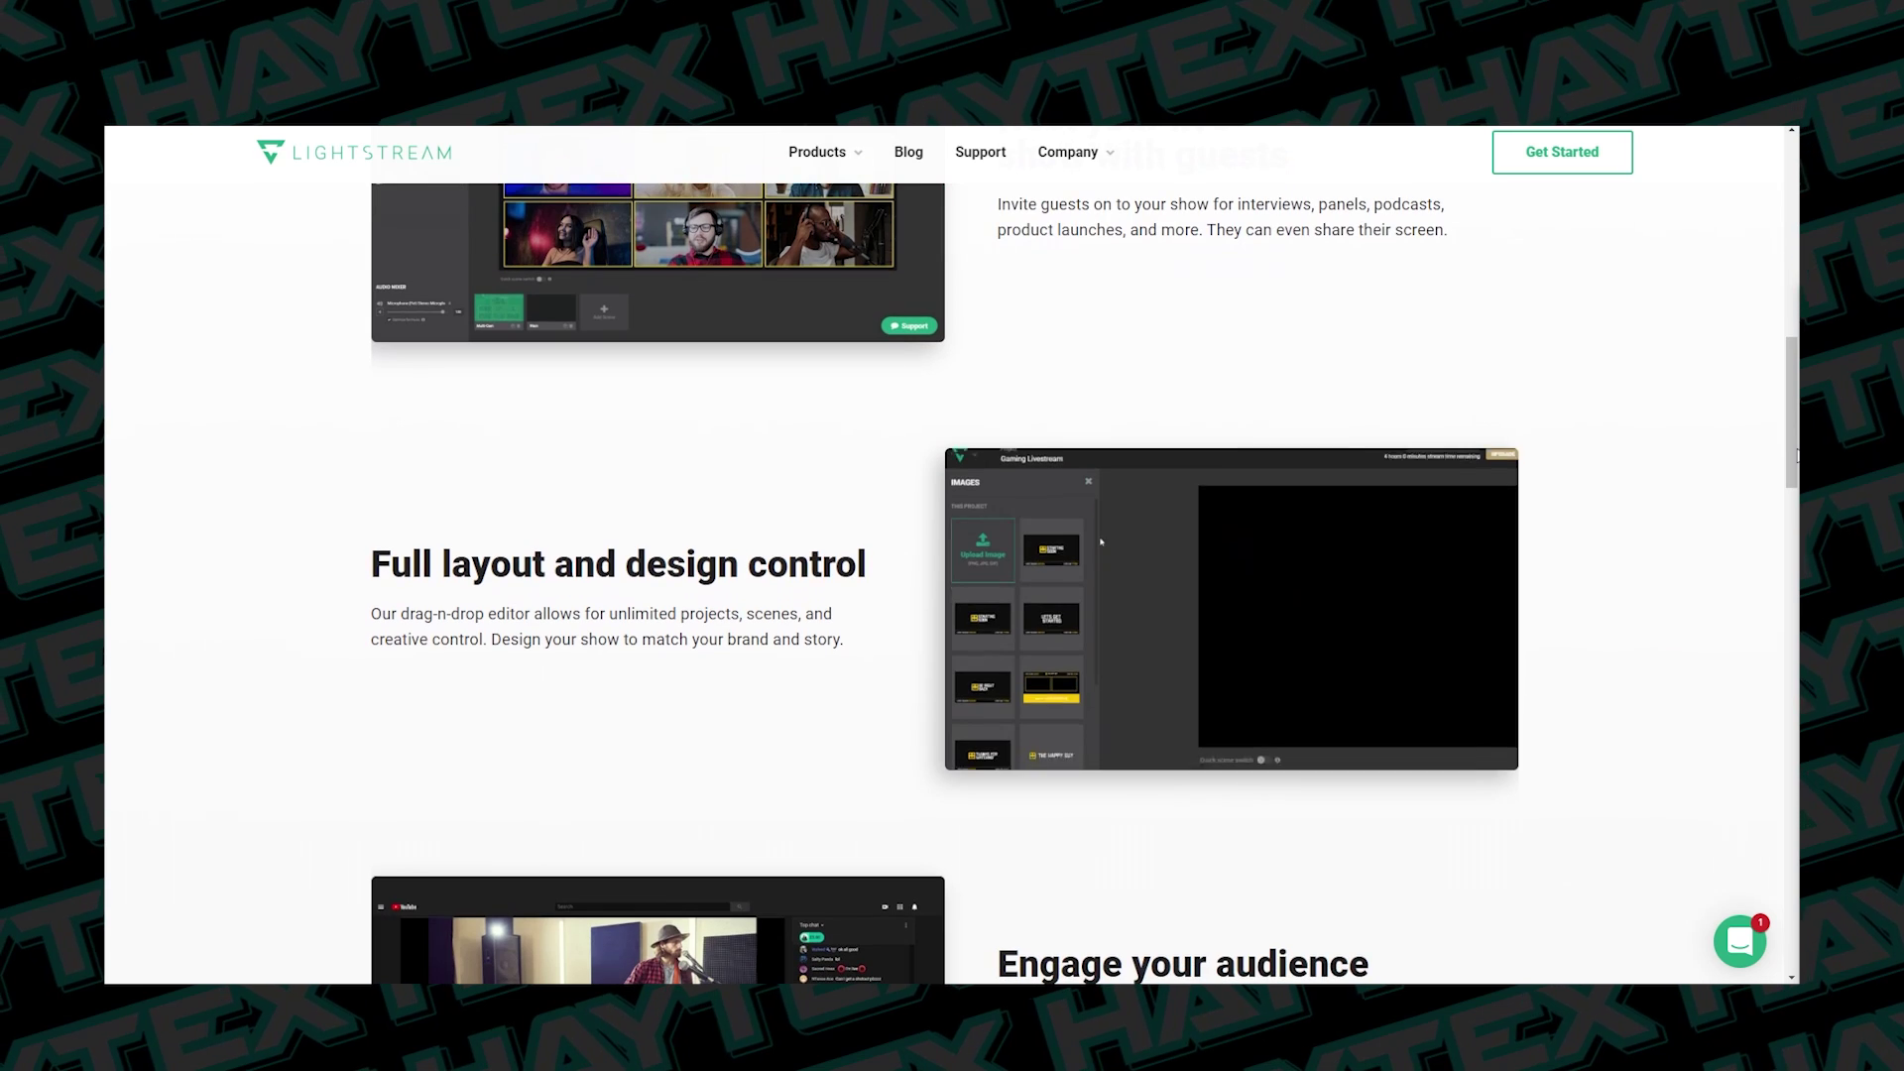
{"action": "scroll", "coordinate": [1797, 454], "scroll_direction": "down", "scroll_amount": 1}
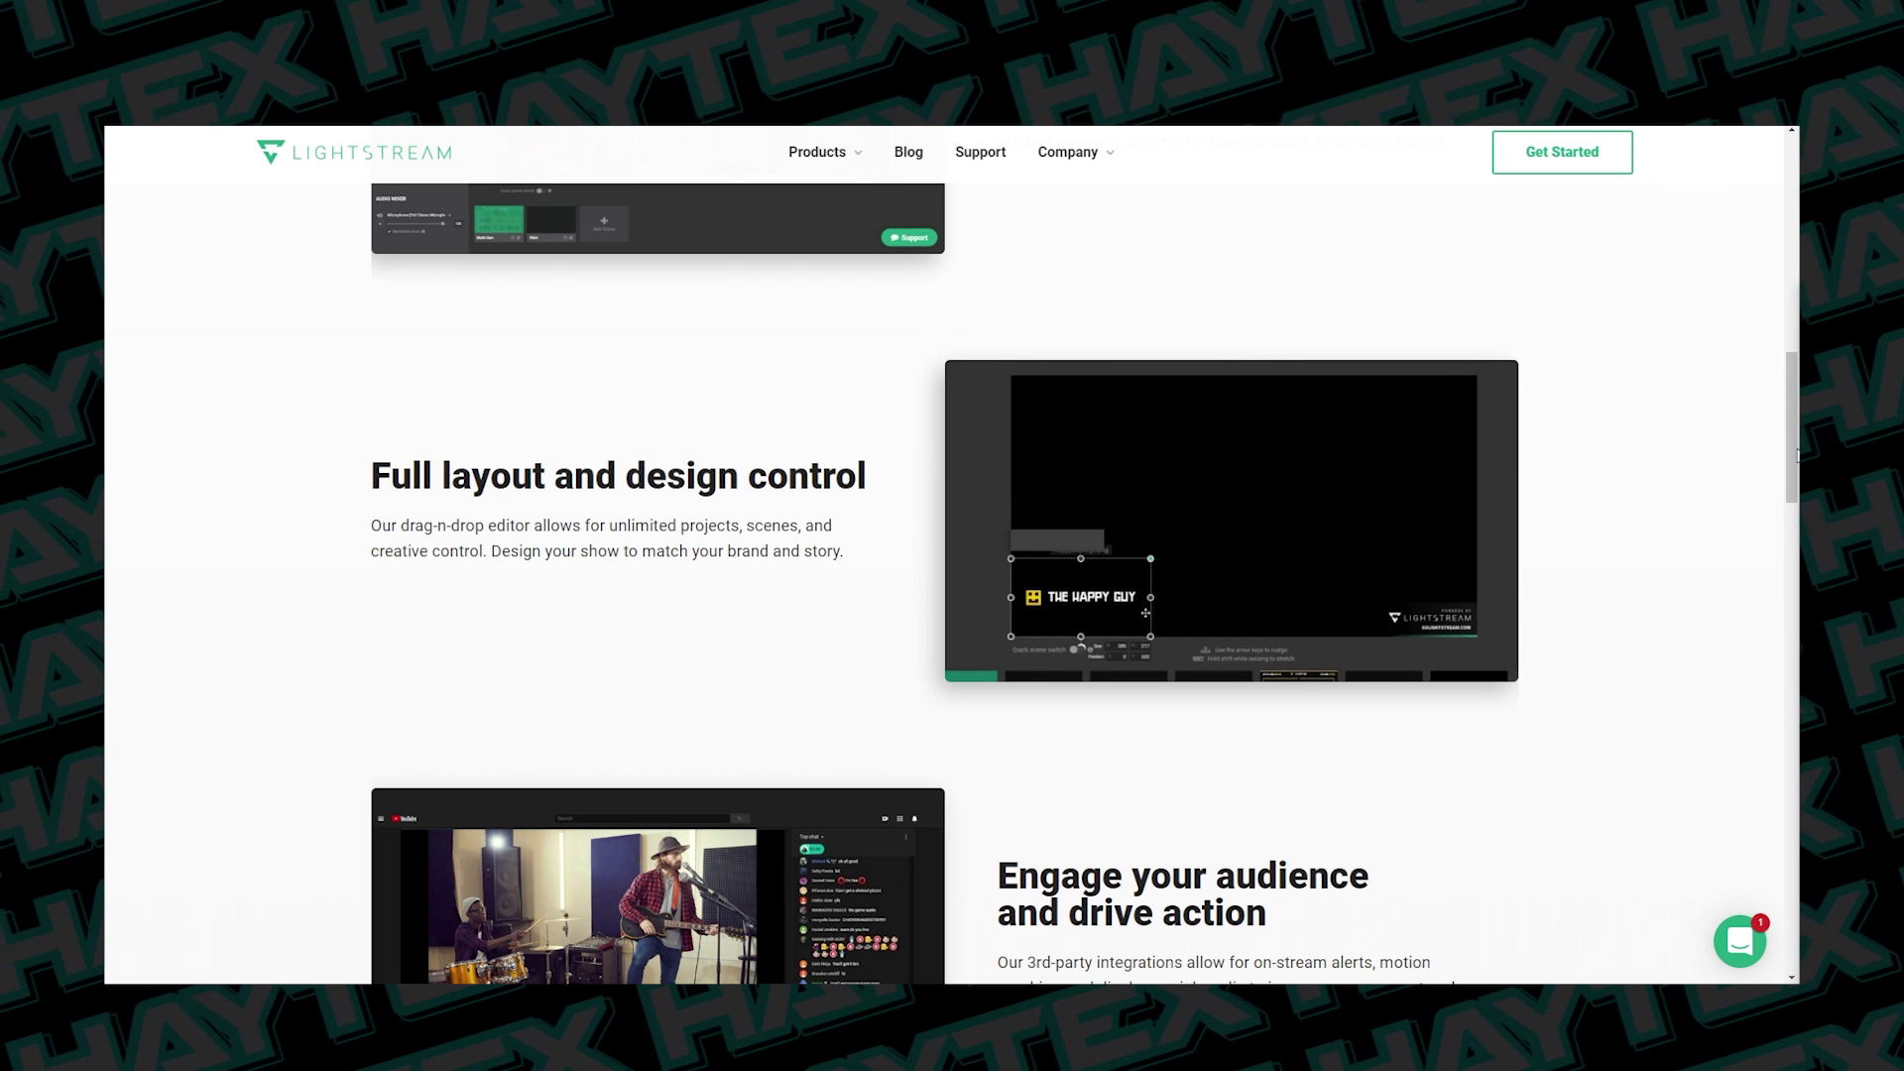
{"action": "scroll", "coordinate": [1798, 454], "scroll_direction": "down", "scroll_amount": 5}
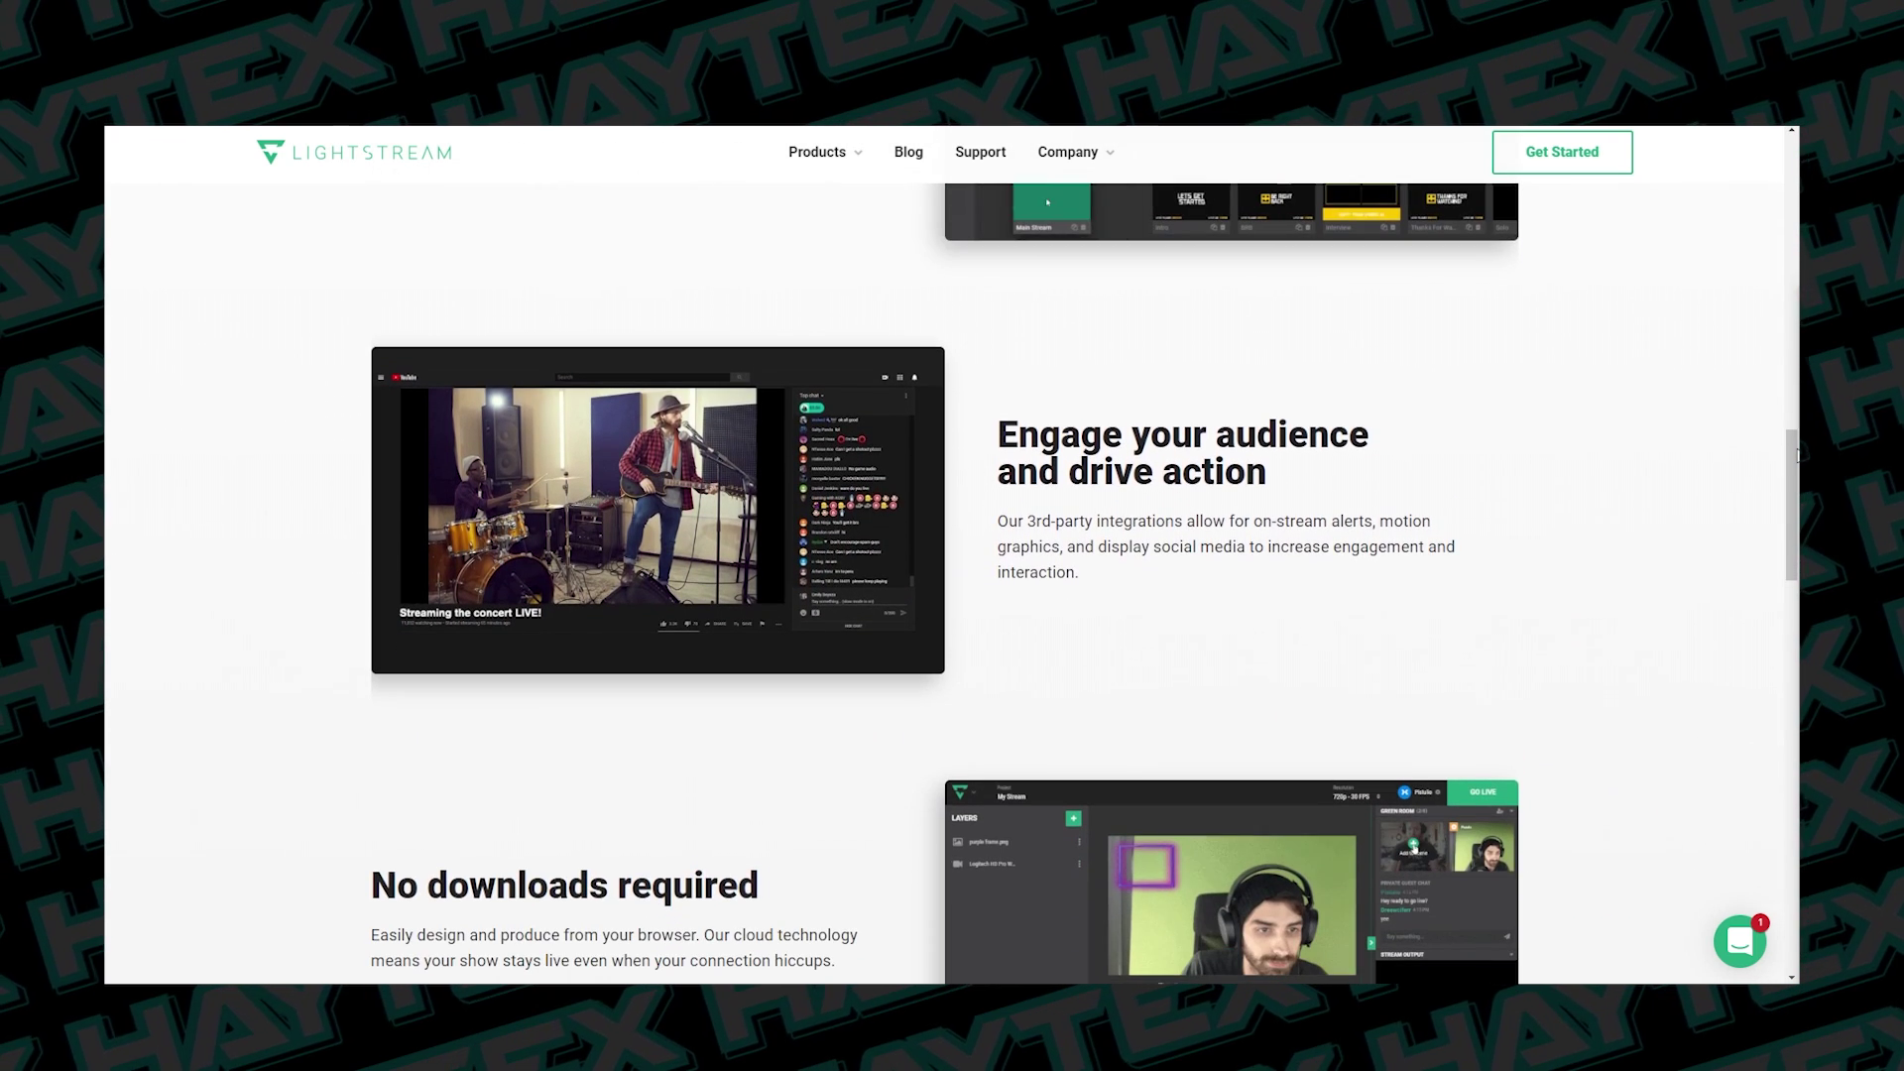
{"action": "scroll", "coordinate": [1797, 454], "scroll_direction": "down", "scroll_amount": 2}
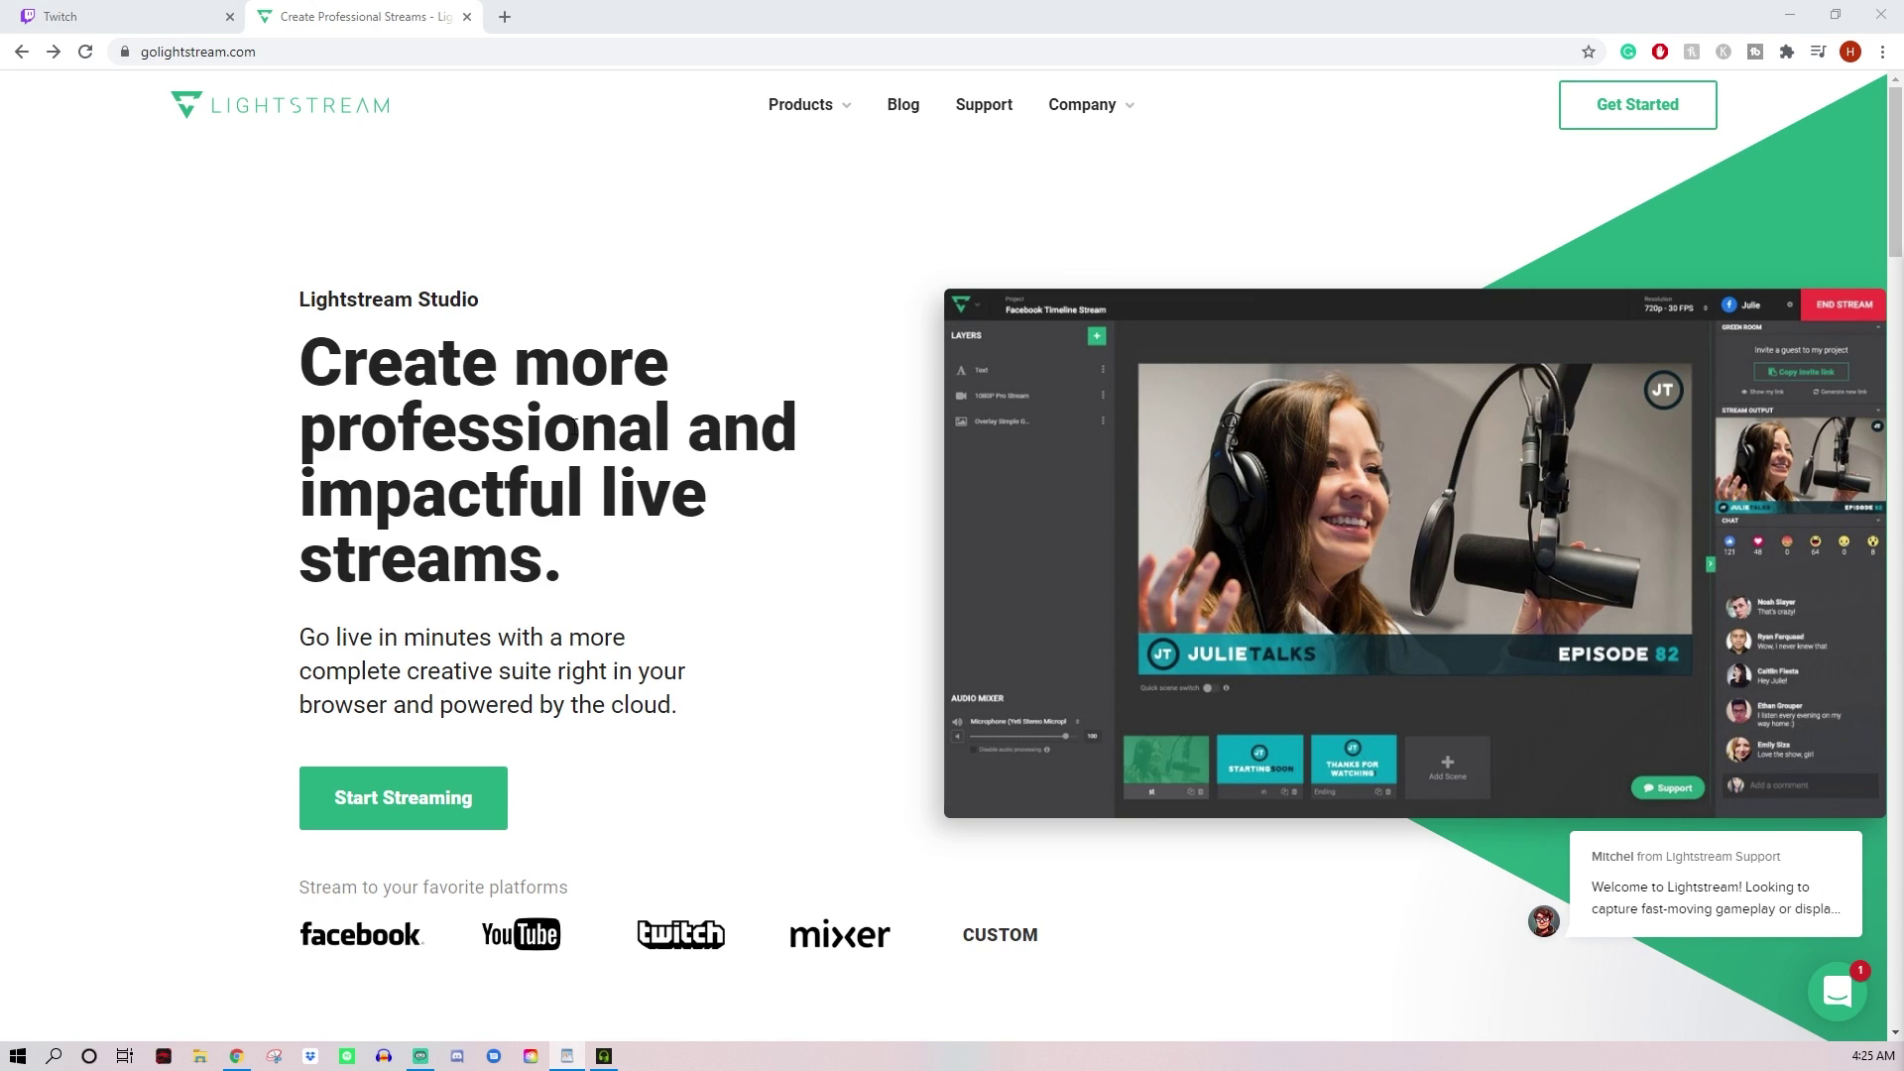
{"action": "left_click", "coordinate": [1632, 115]}
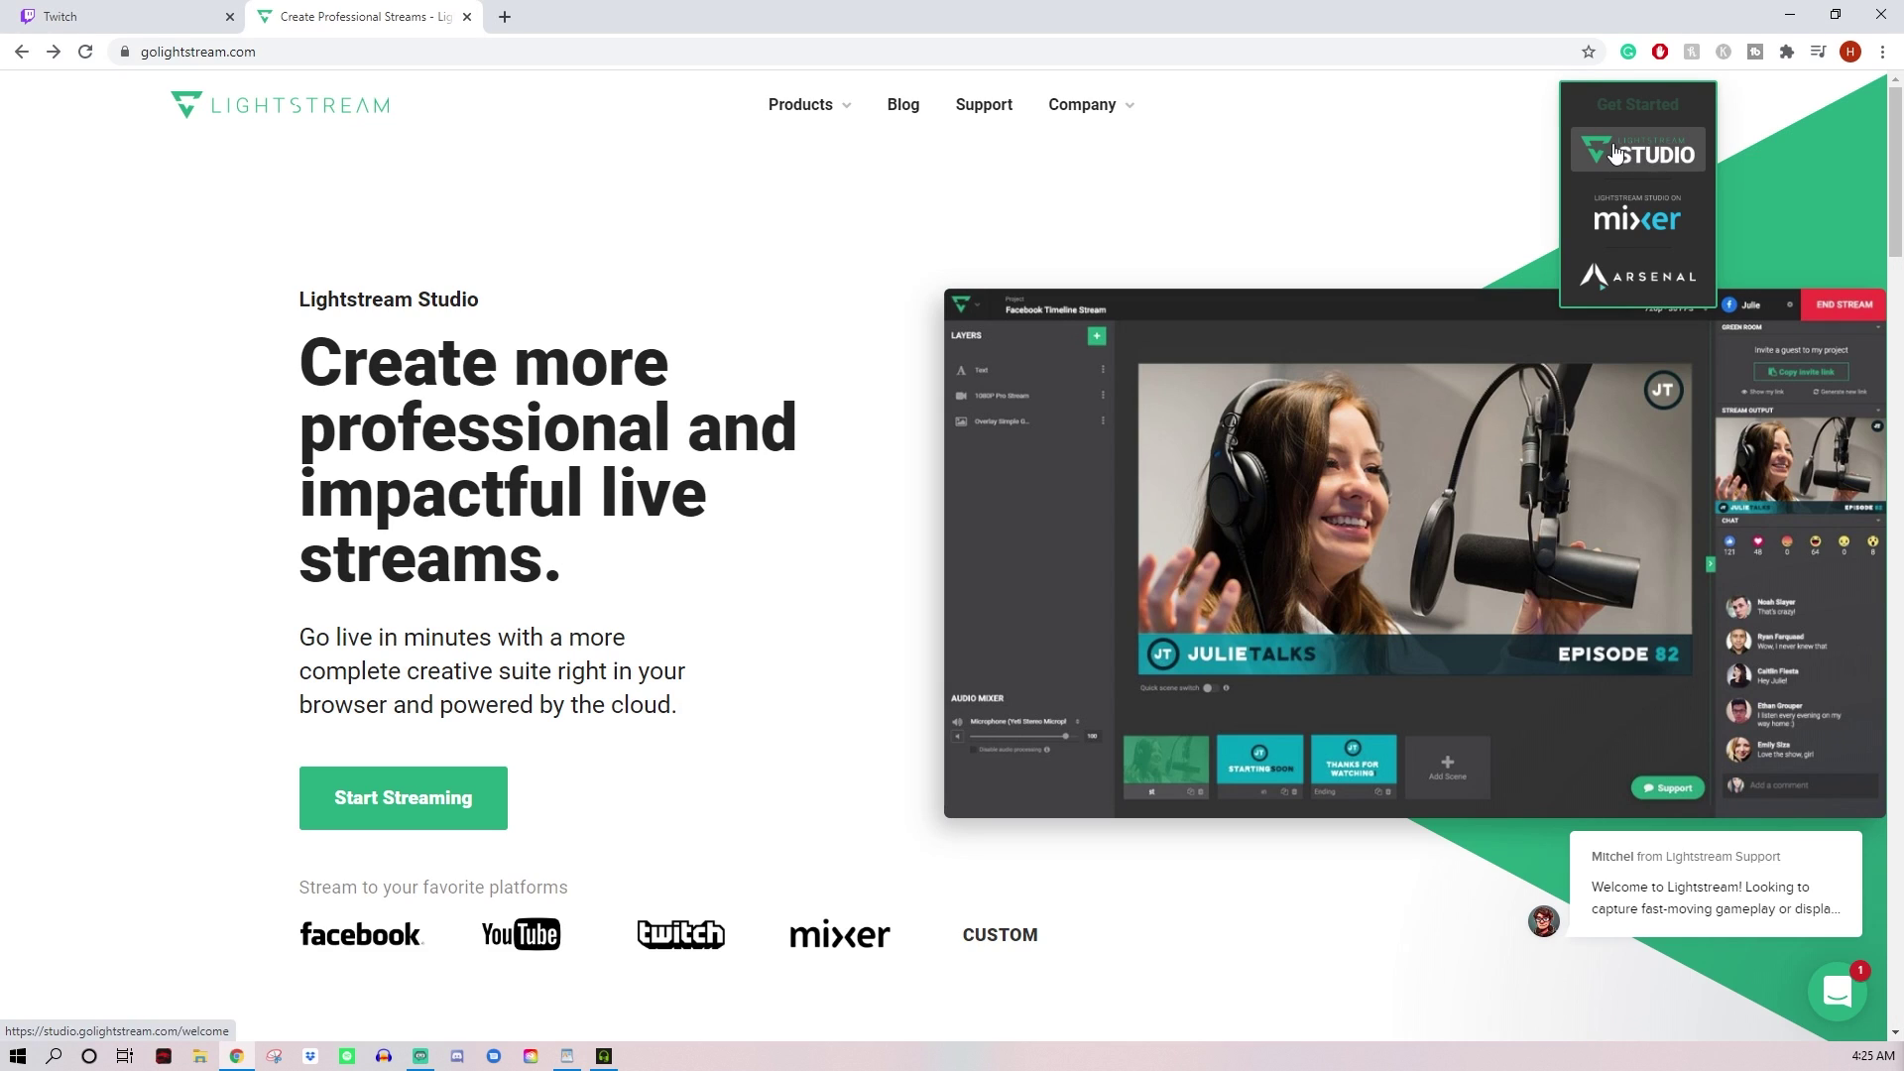
{"action": "left_click", "coordinate": [1636, 155]}
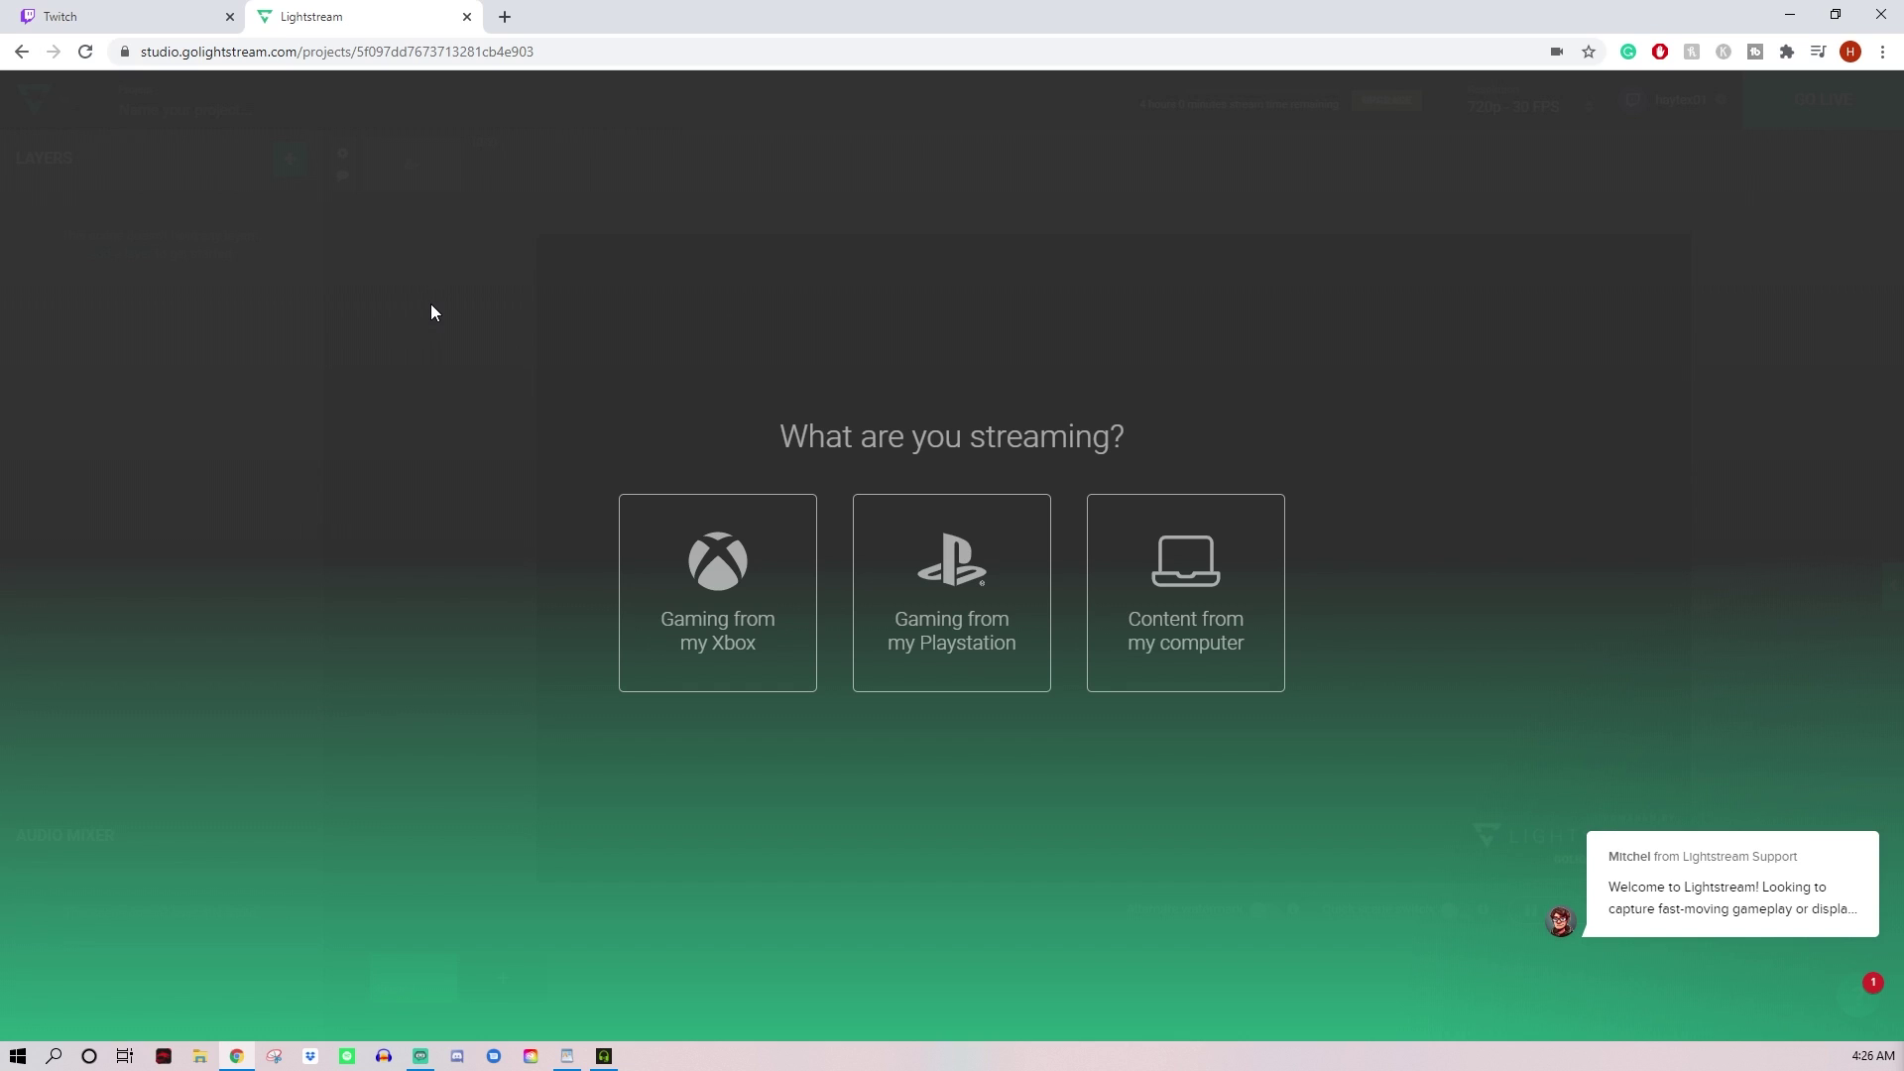
{"action": "left_click", "coordinate": [935, 601]}
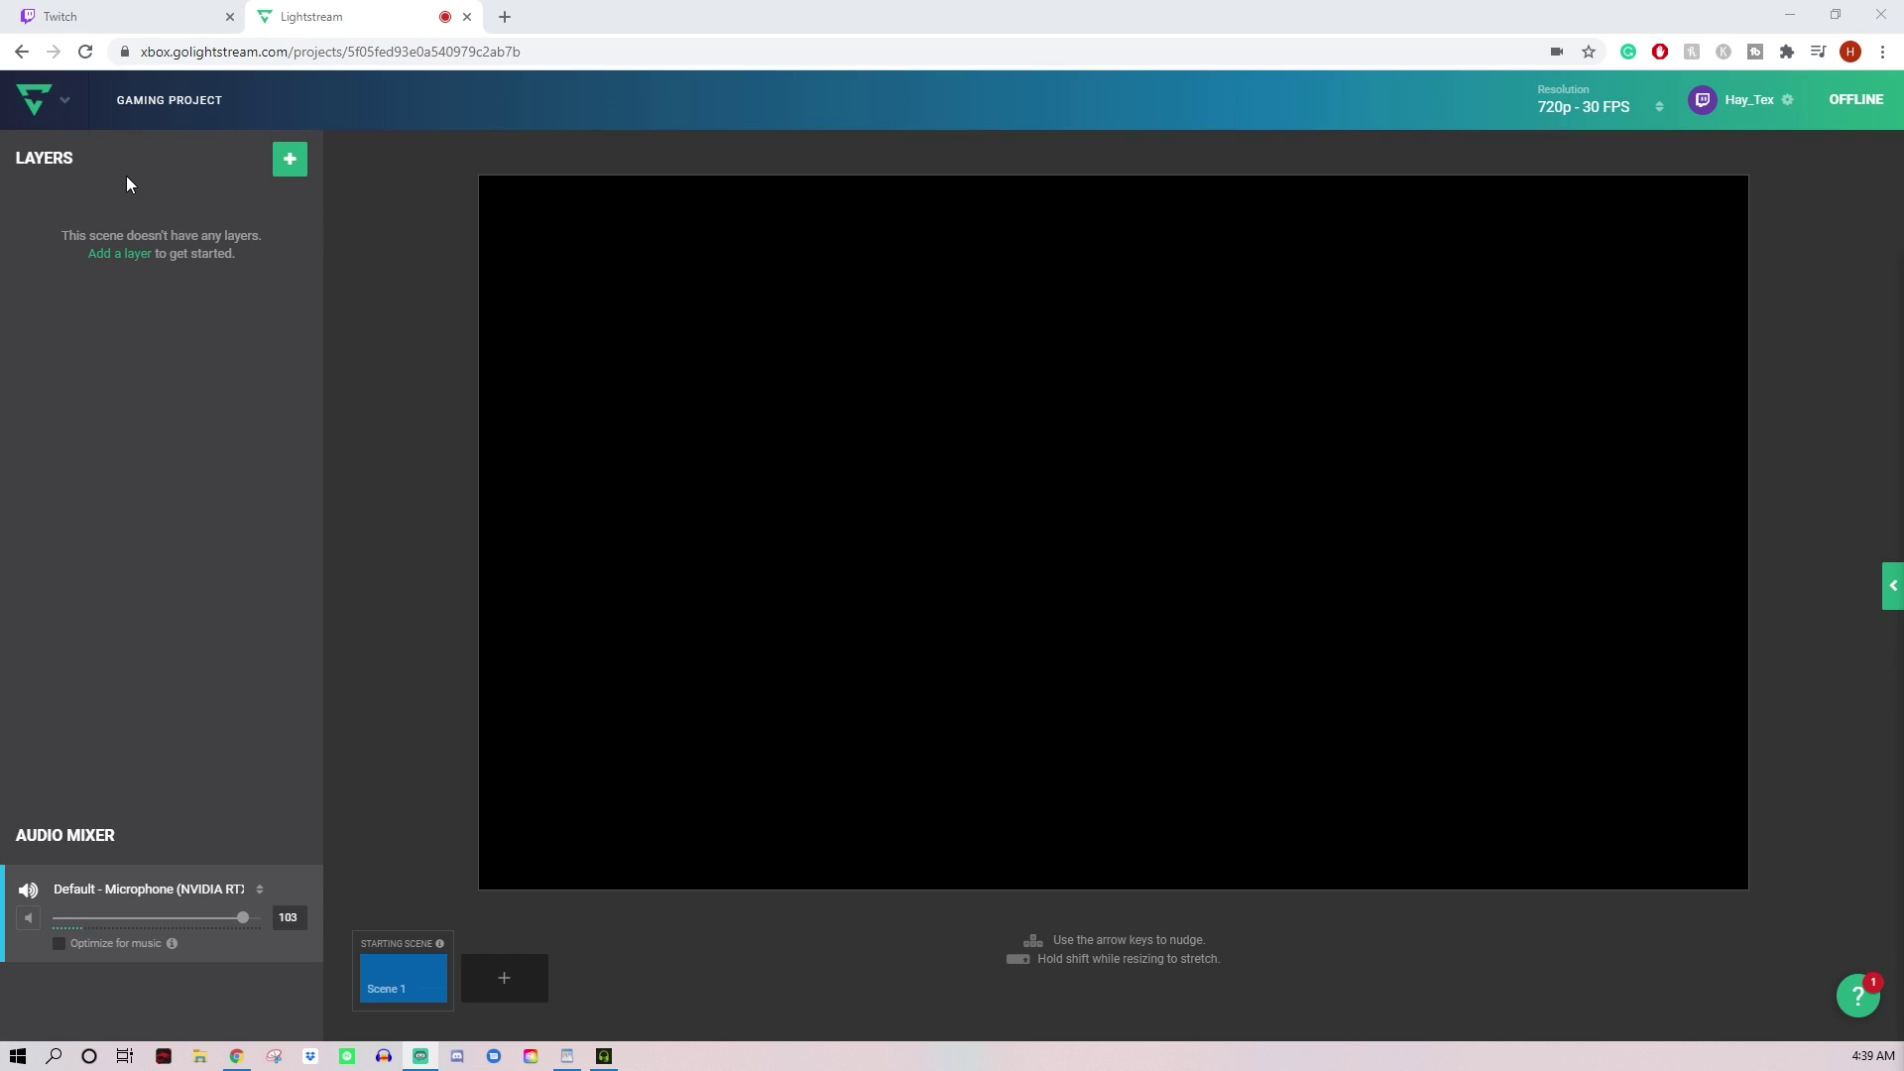
Step: Add a full-screen Console Feed layer to Scene 1, then deselect it
{"action": "left_click", "coordinate": [278, 171]}
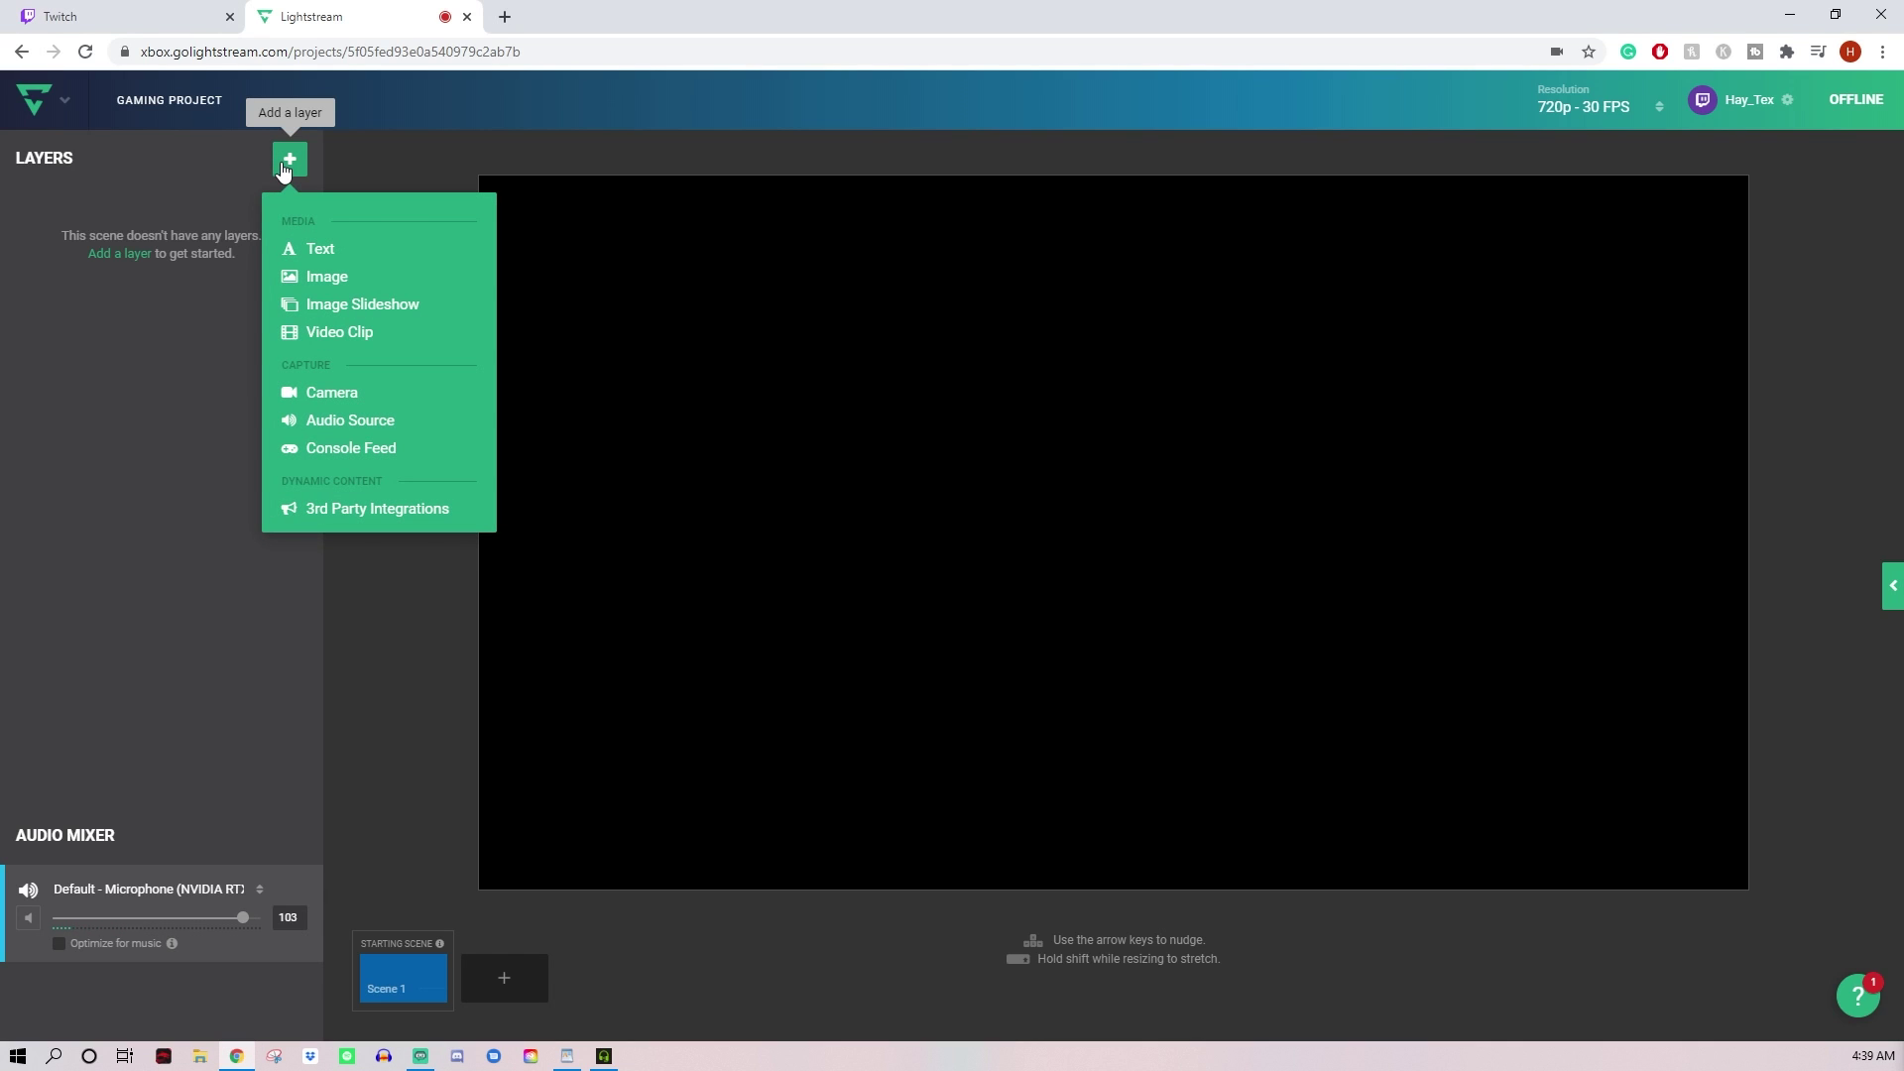
{"action": "left_click", "coordinate": [352, 448]}
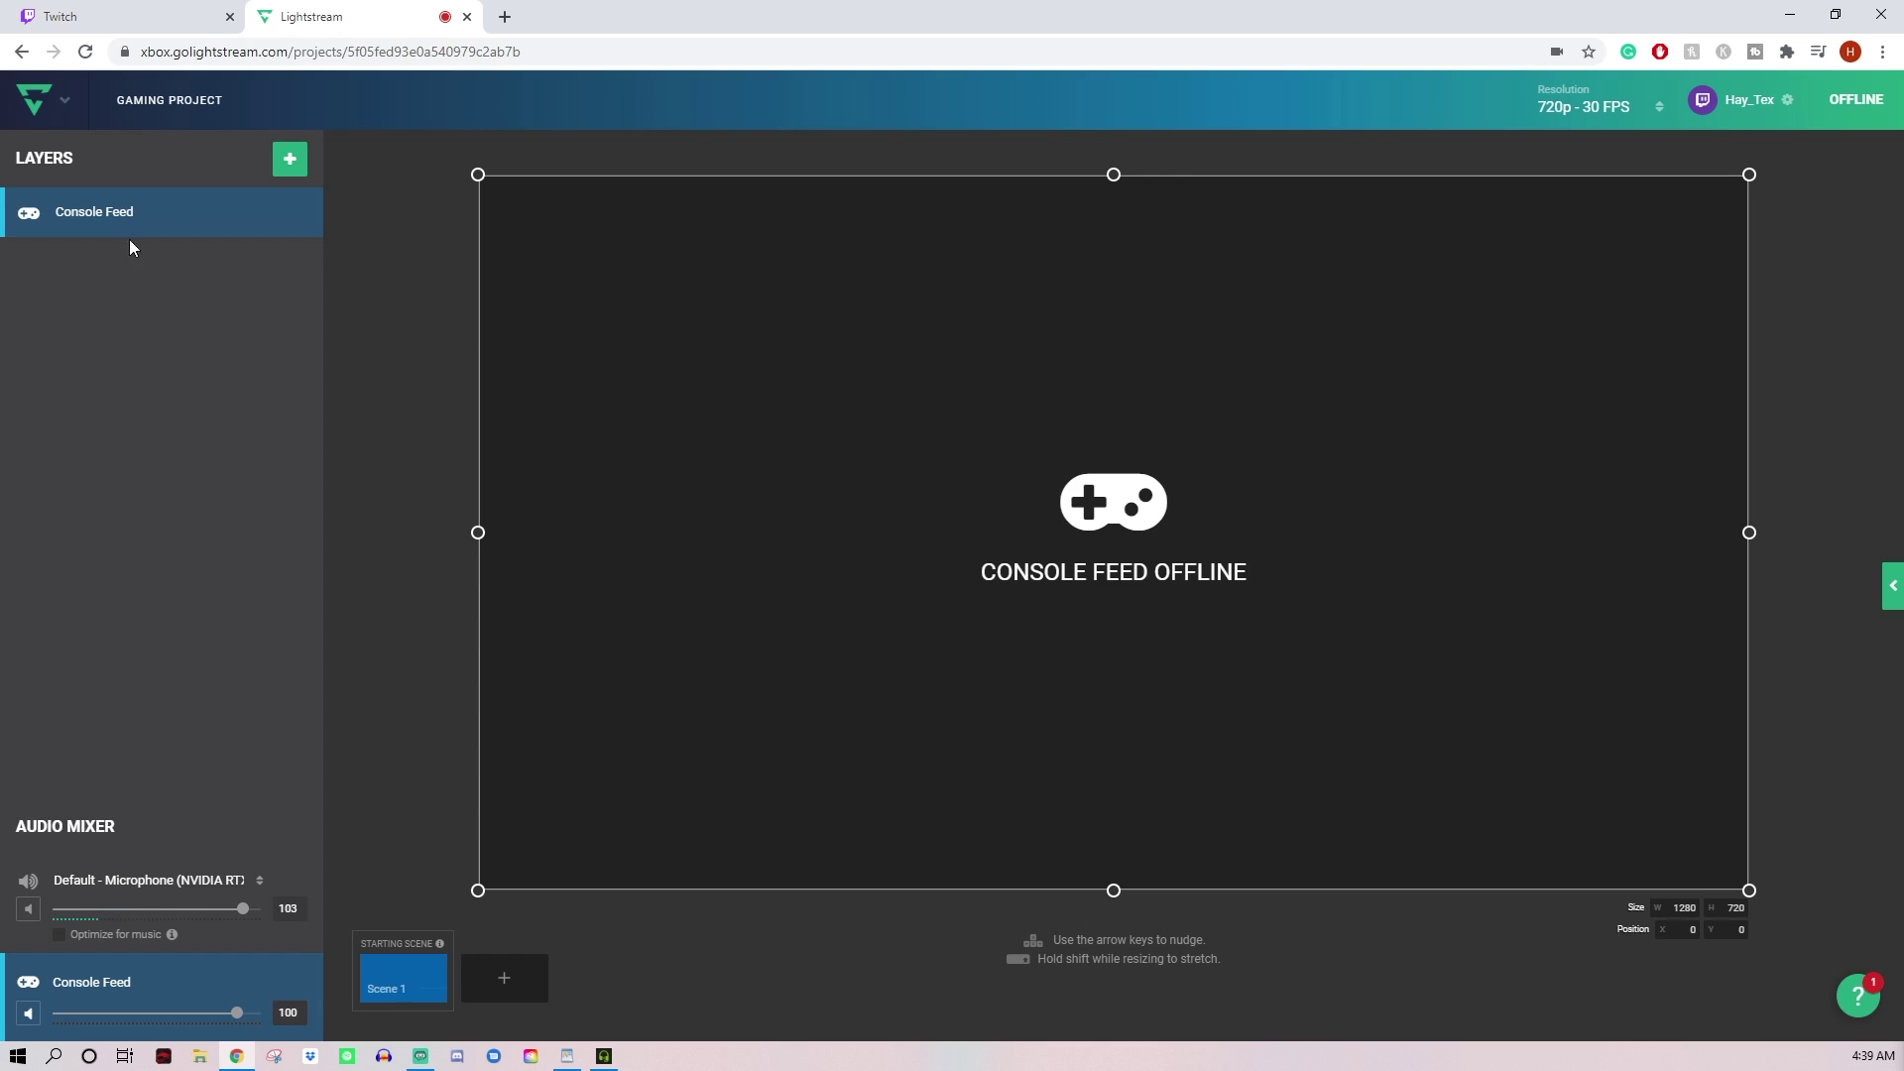
{"action": "left_click", "coordinate": [411, 399]}
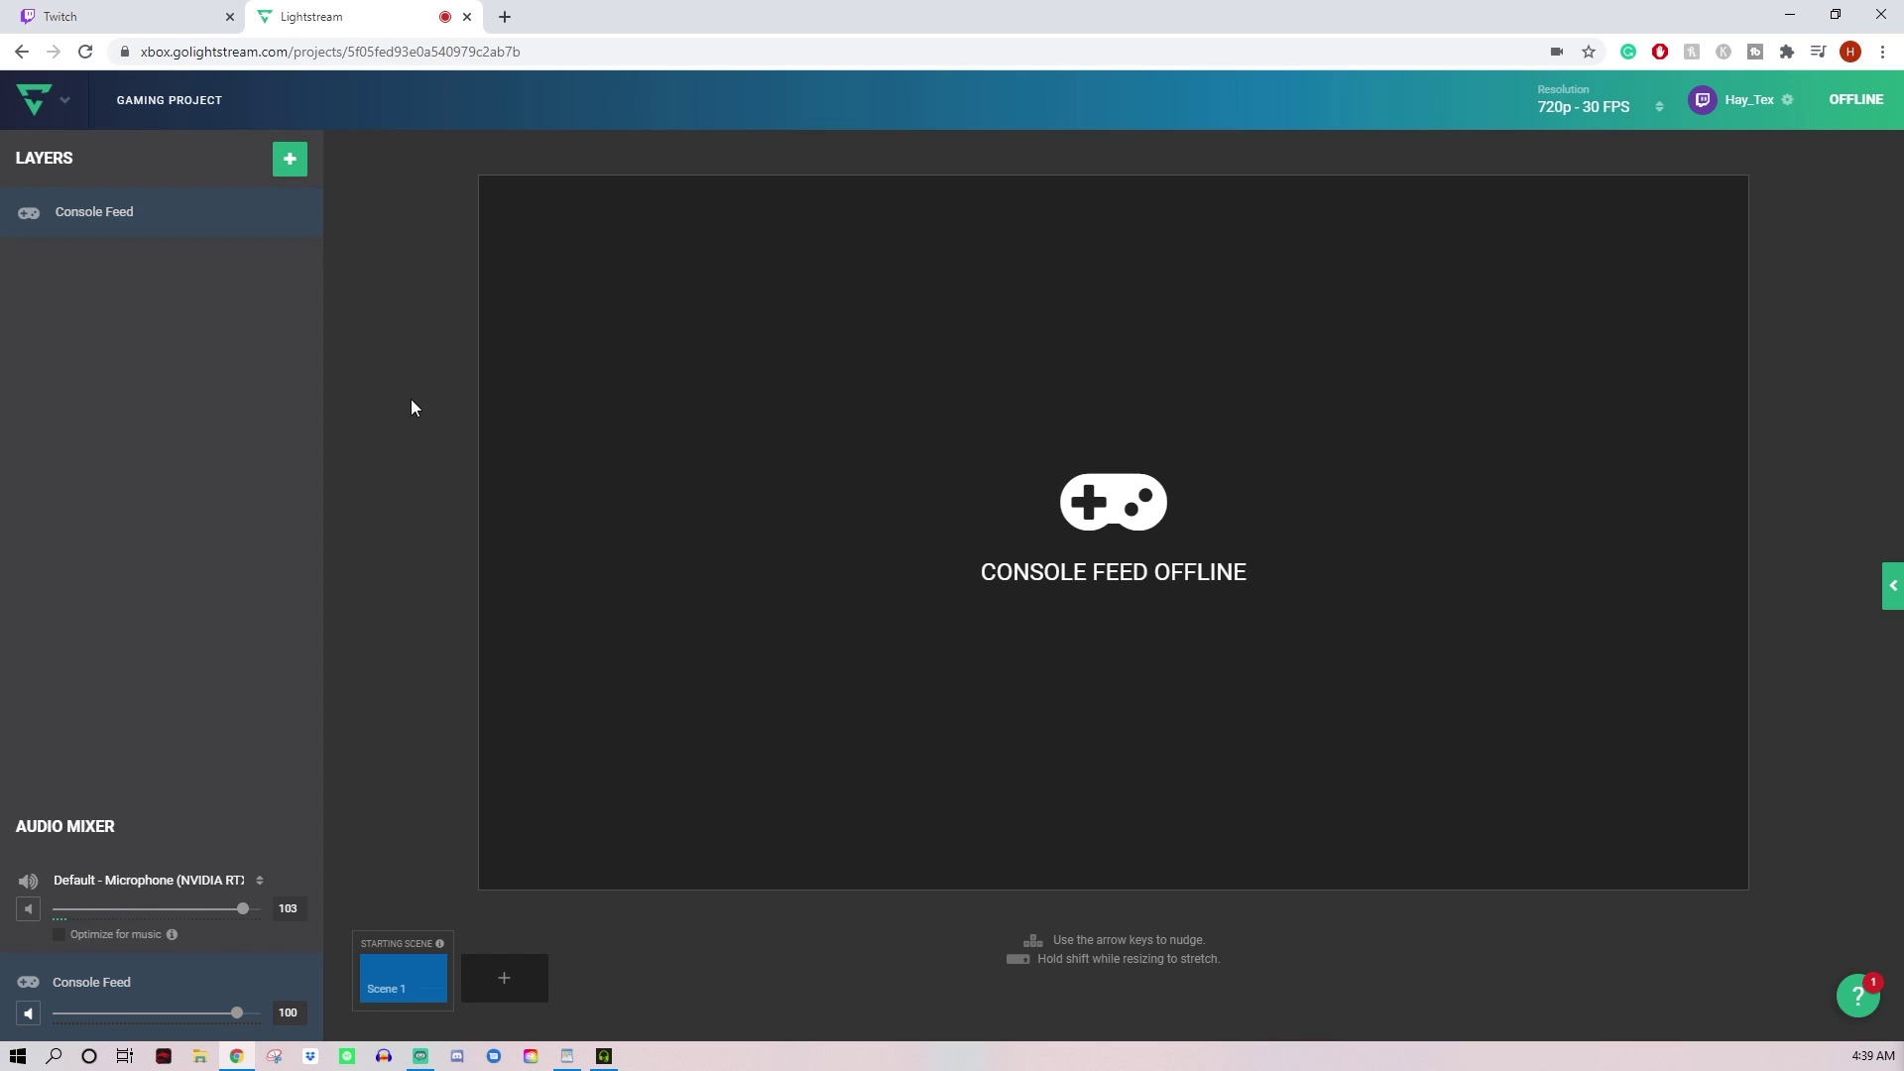
{"action": "left_click", "coordinate": [289, 163]}
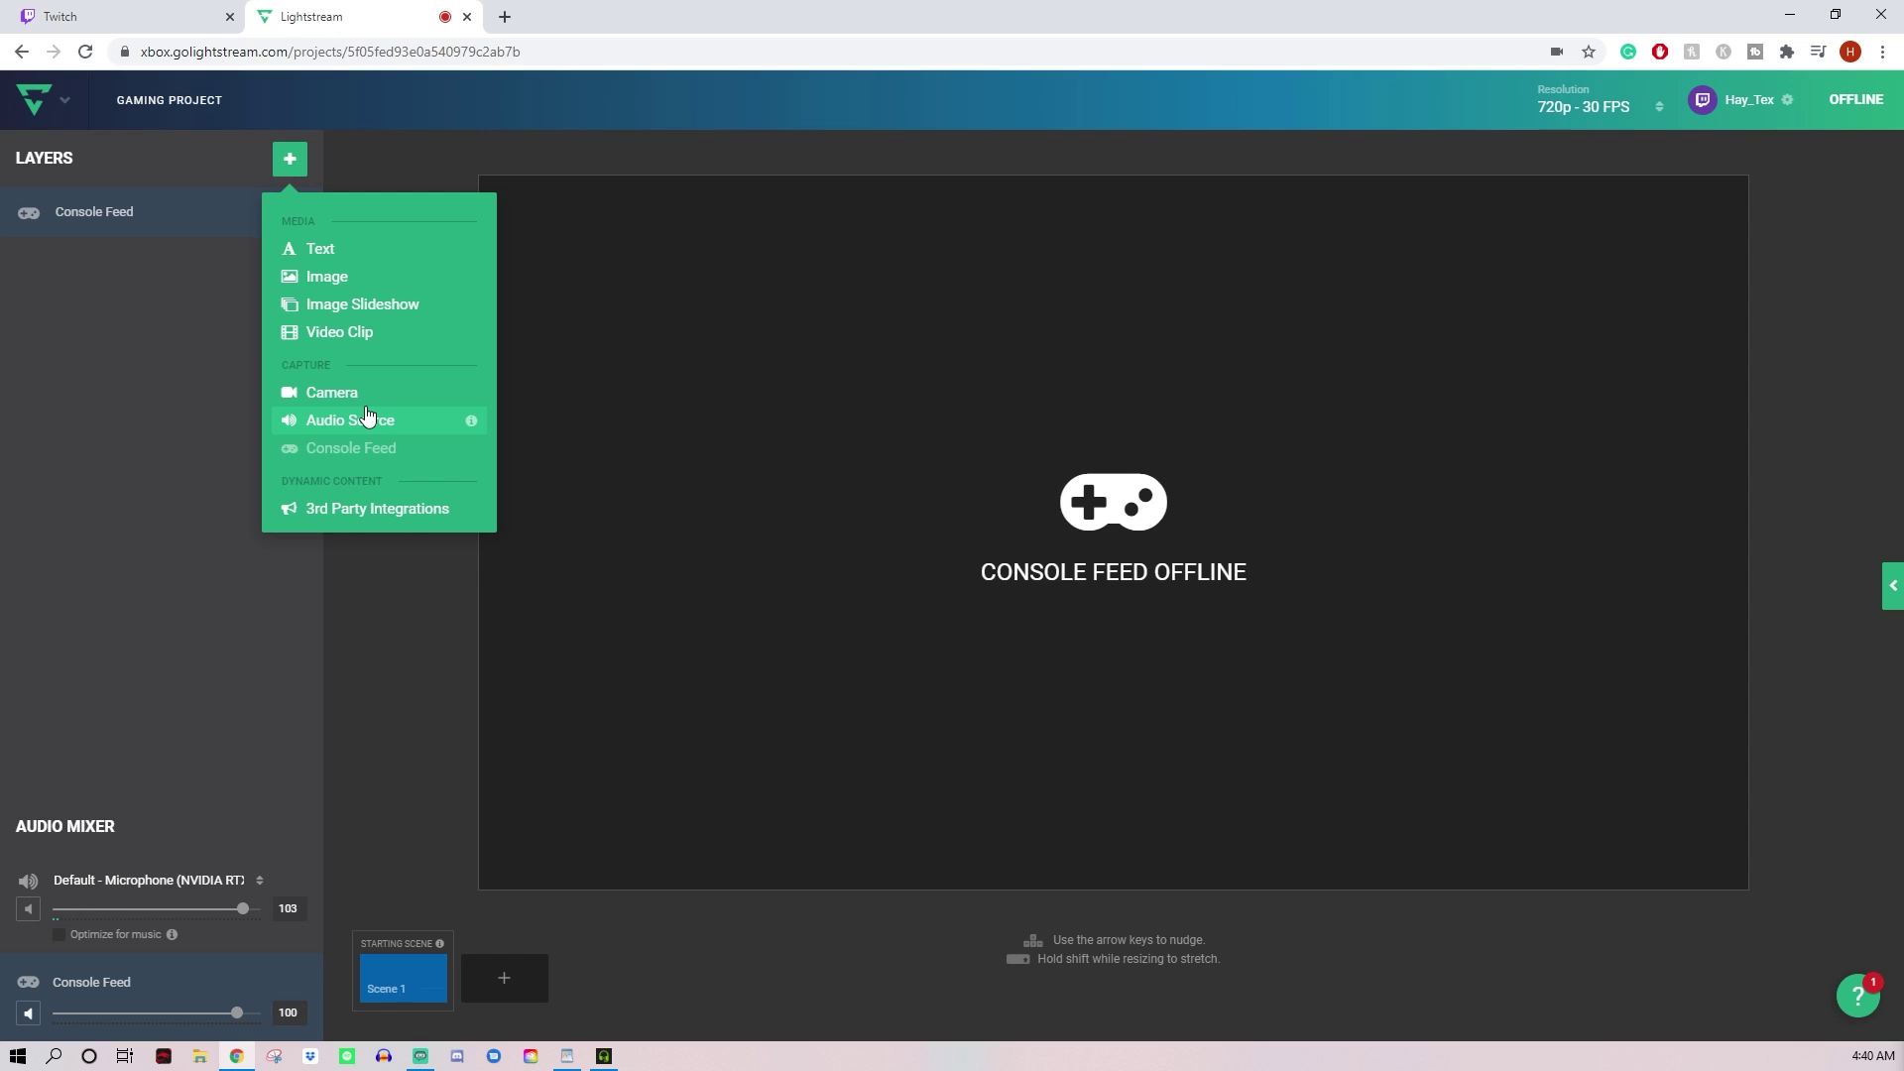
Step: Add a Streamlabs Alert layer from 3rd Party Integrations and drag it to the top centre
{"action": "left_click", "coordinate": [339, 516]}
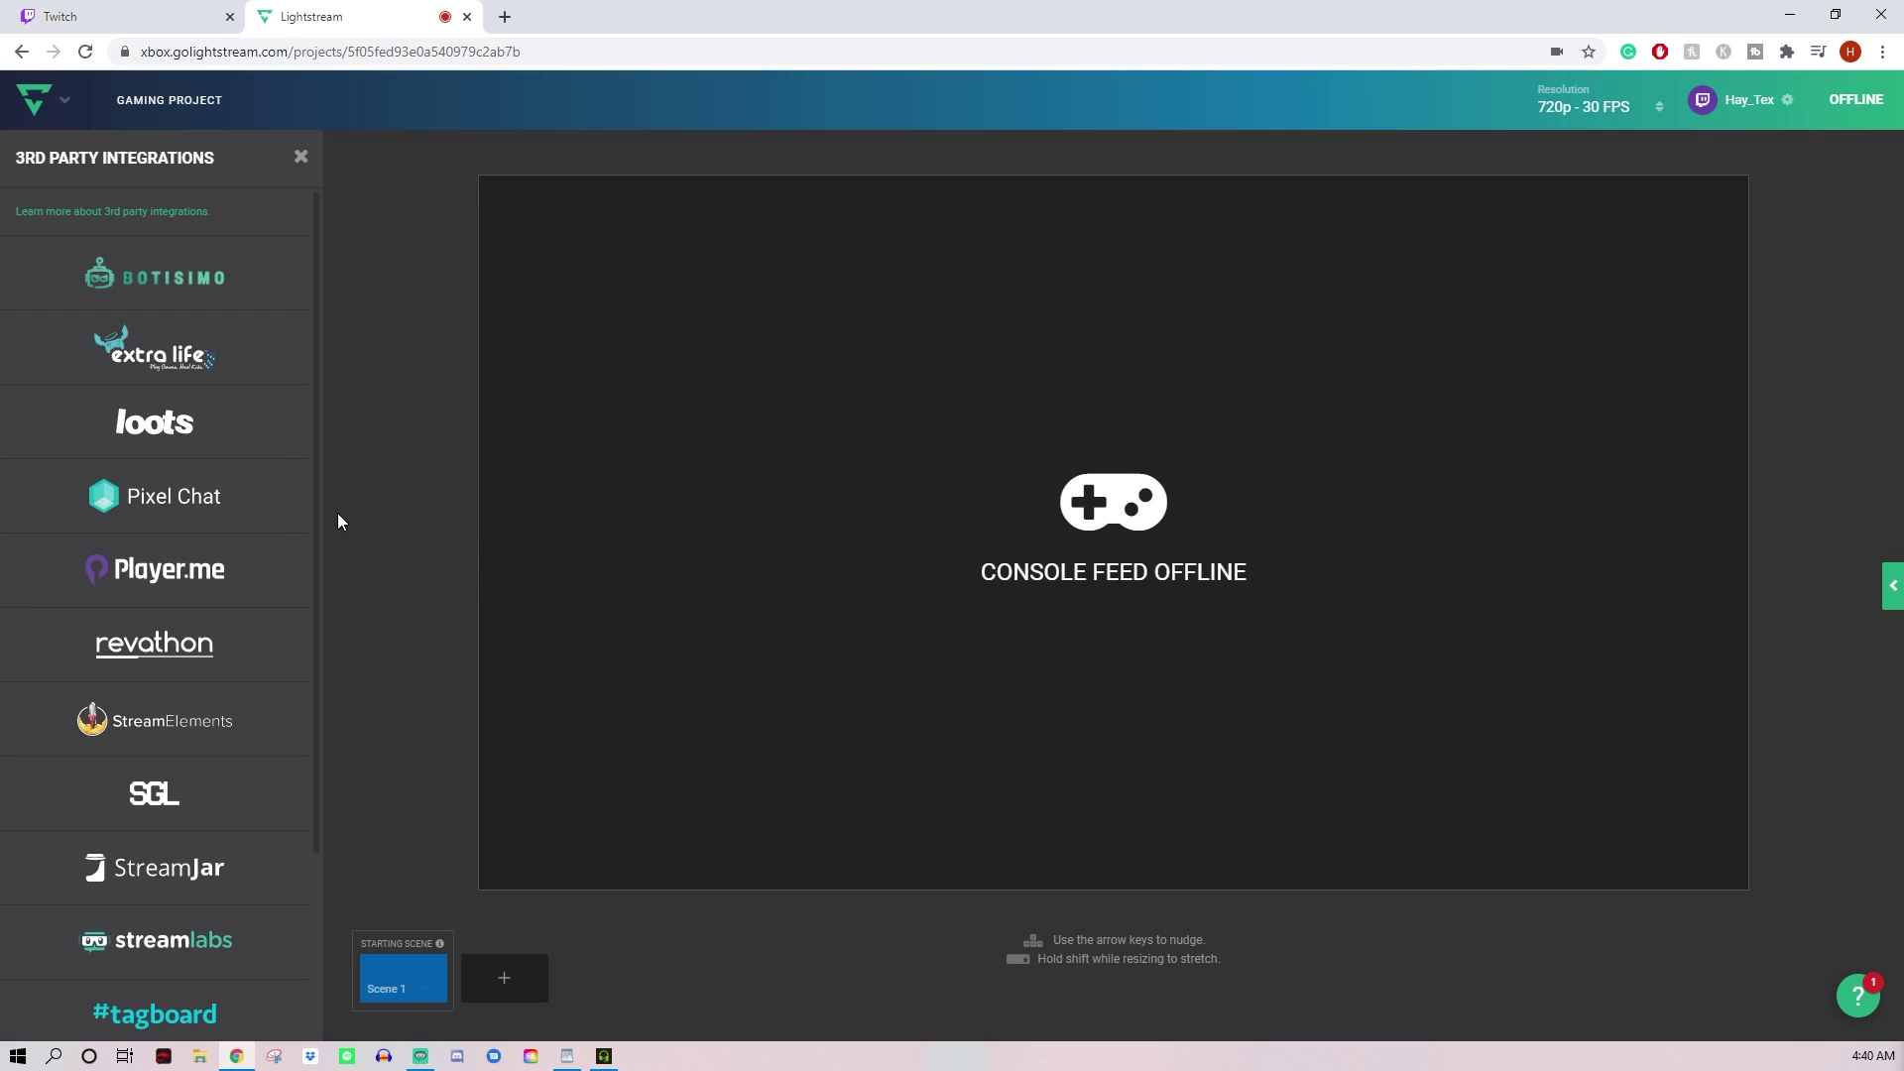
{"action": "scroll", "coordinate": [190, 544], "scroll_direction": "down", "scroll_amount": 2}
{"action": "scroll", "coordinate": [189, 545], "scroll_direction": "down", "scroll_amount": 1}
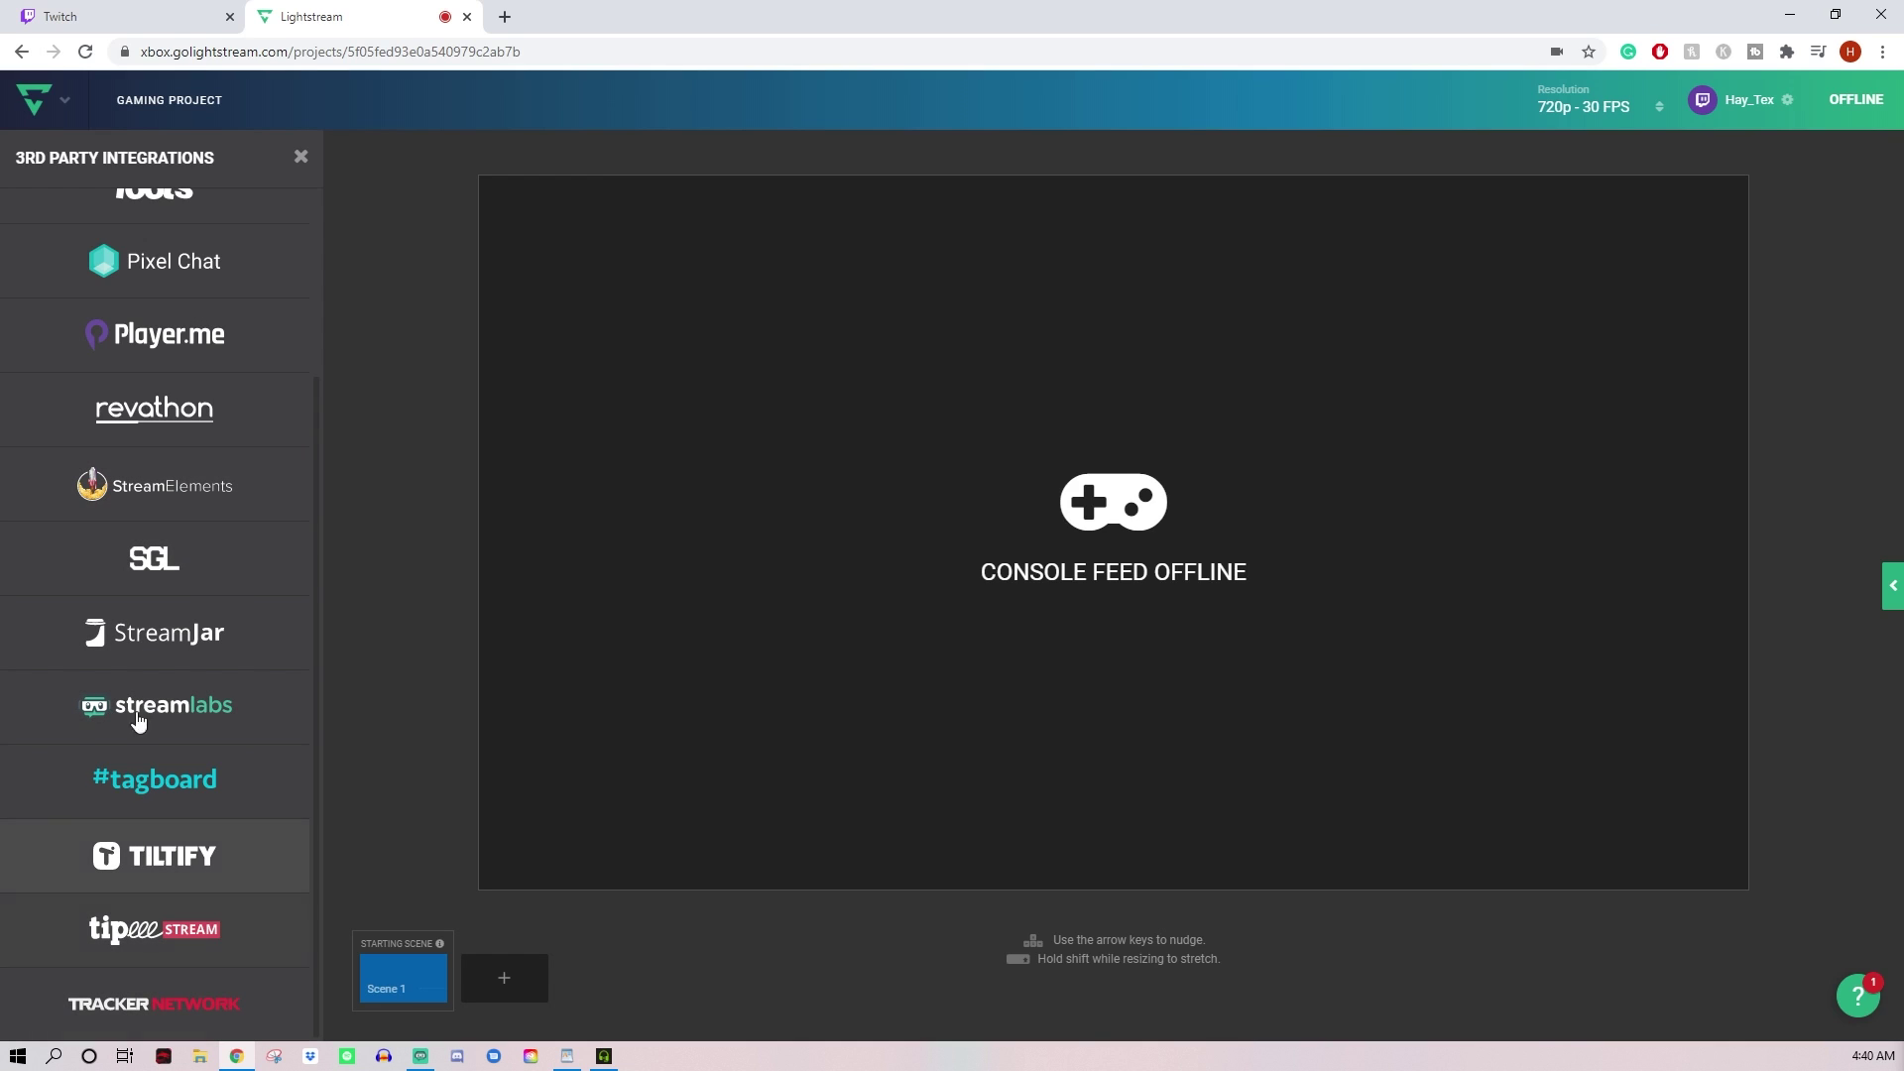
{"action": "scroll", "coordinate": [132, 571], "scroll_direction": "up", "scroll_amount": 2}
{"action": "scroll", "coordinate": [130, 573], "scroll_direction": "up", "scroll_amount": 3}
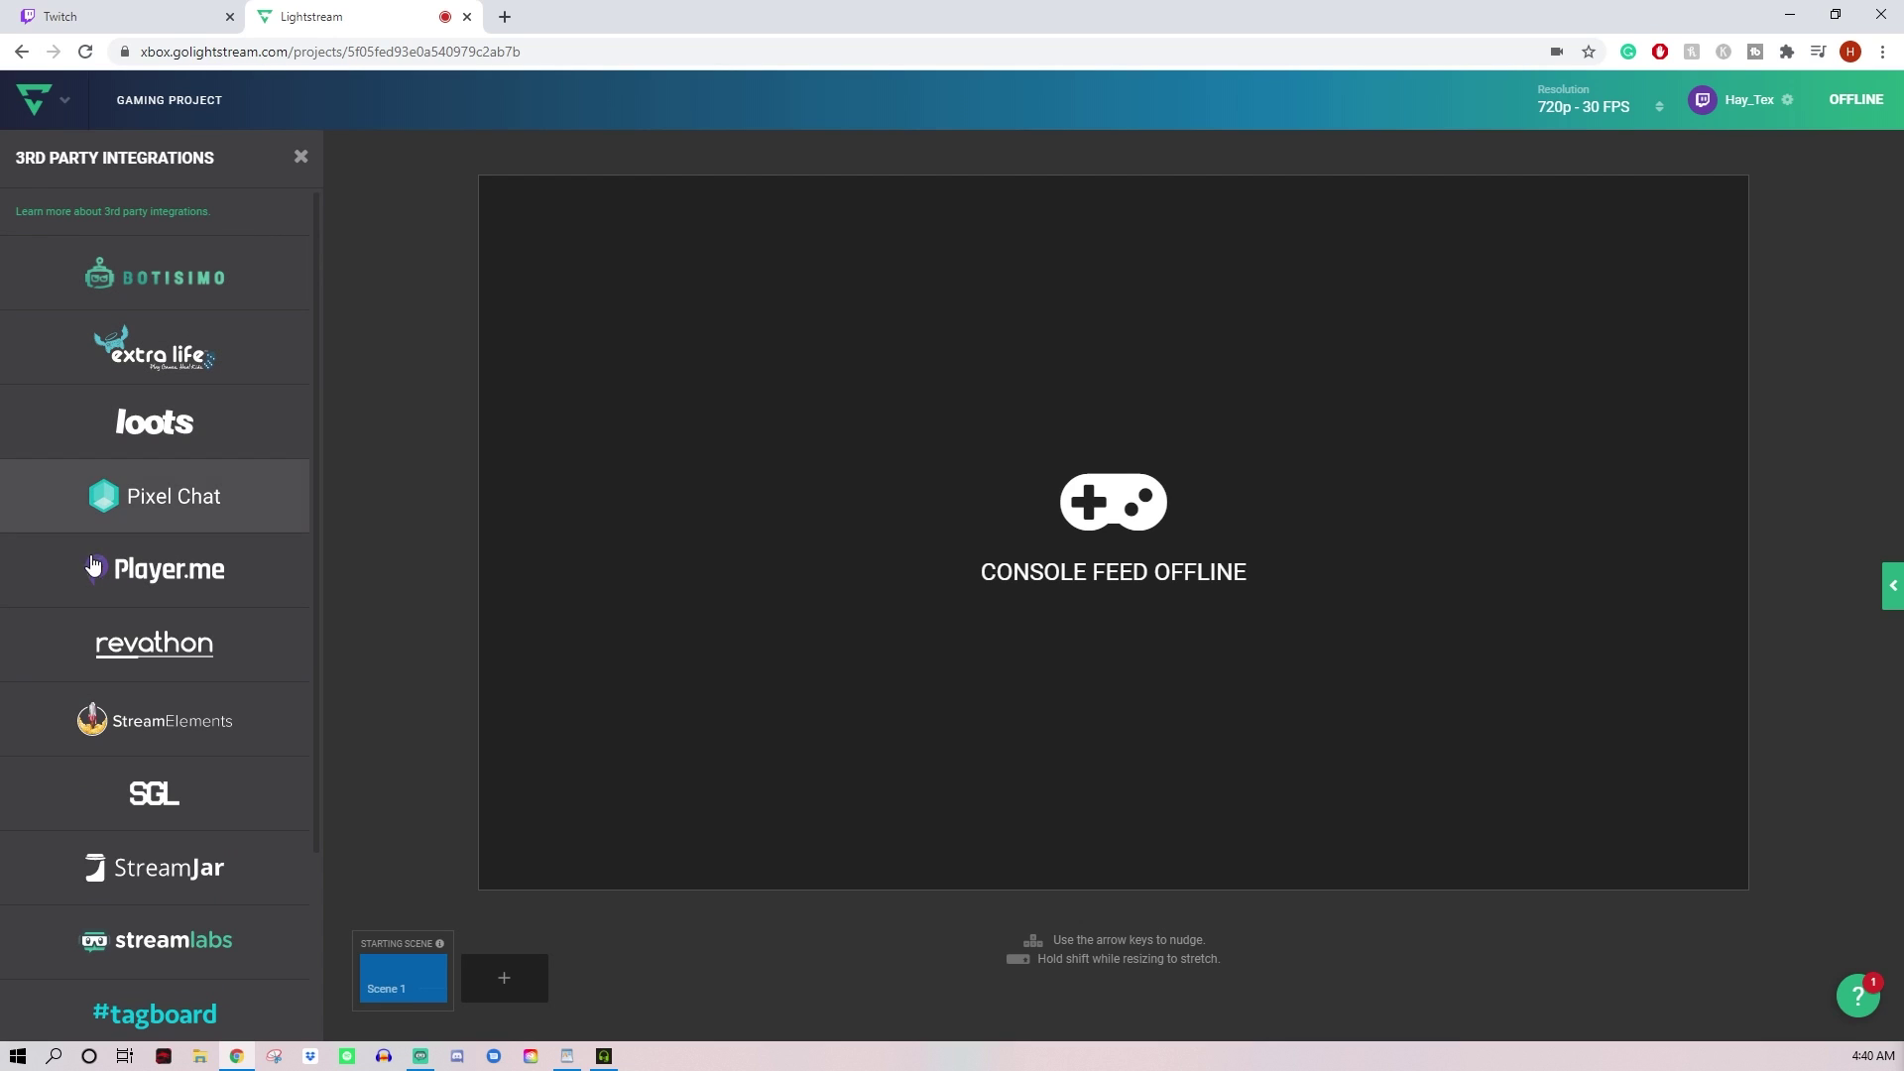
{"action": "left_click", "coordinate": [159, 960]}
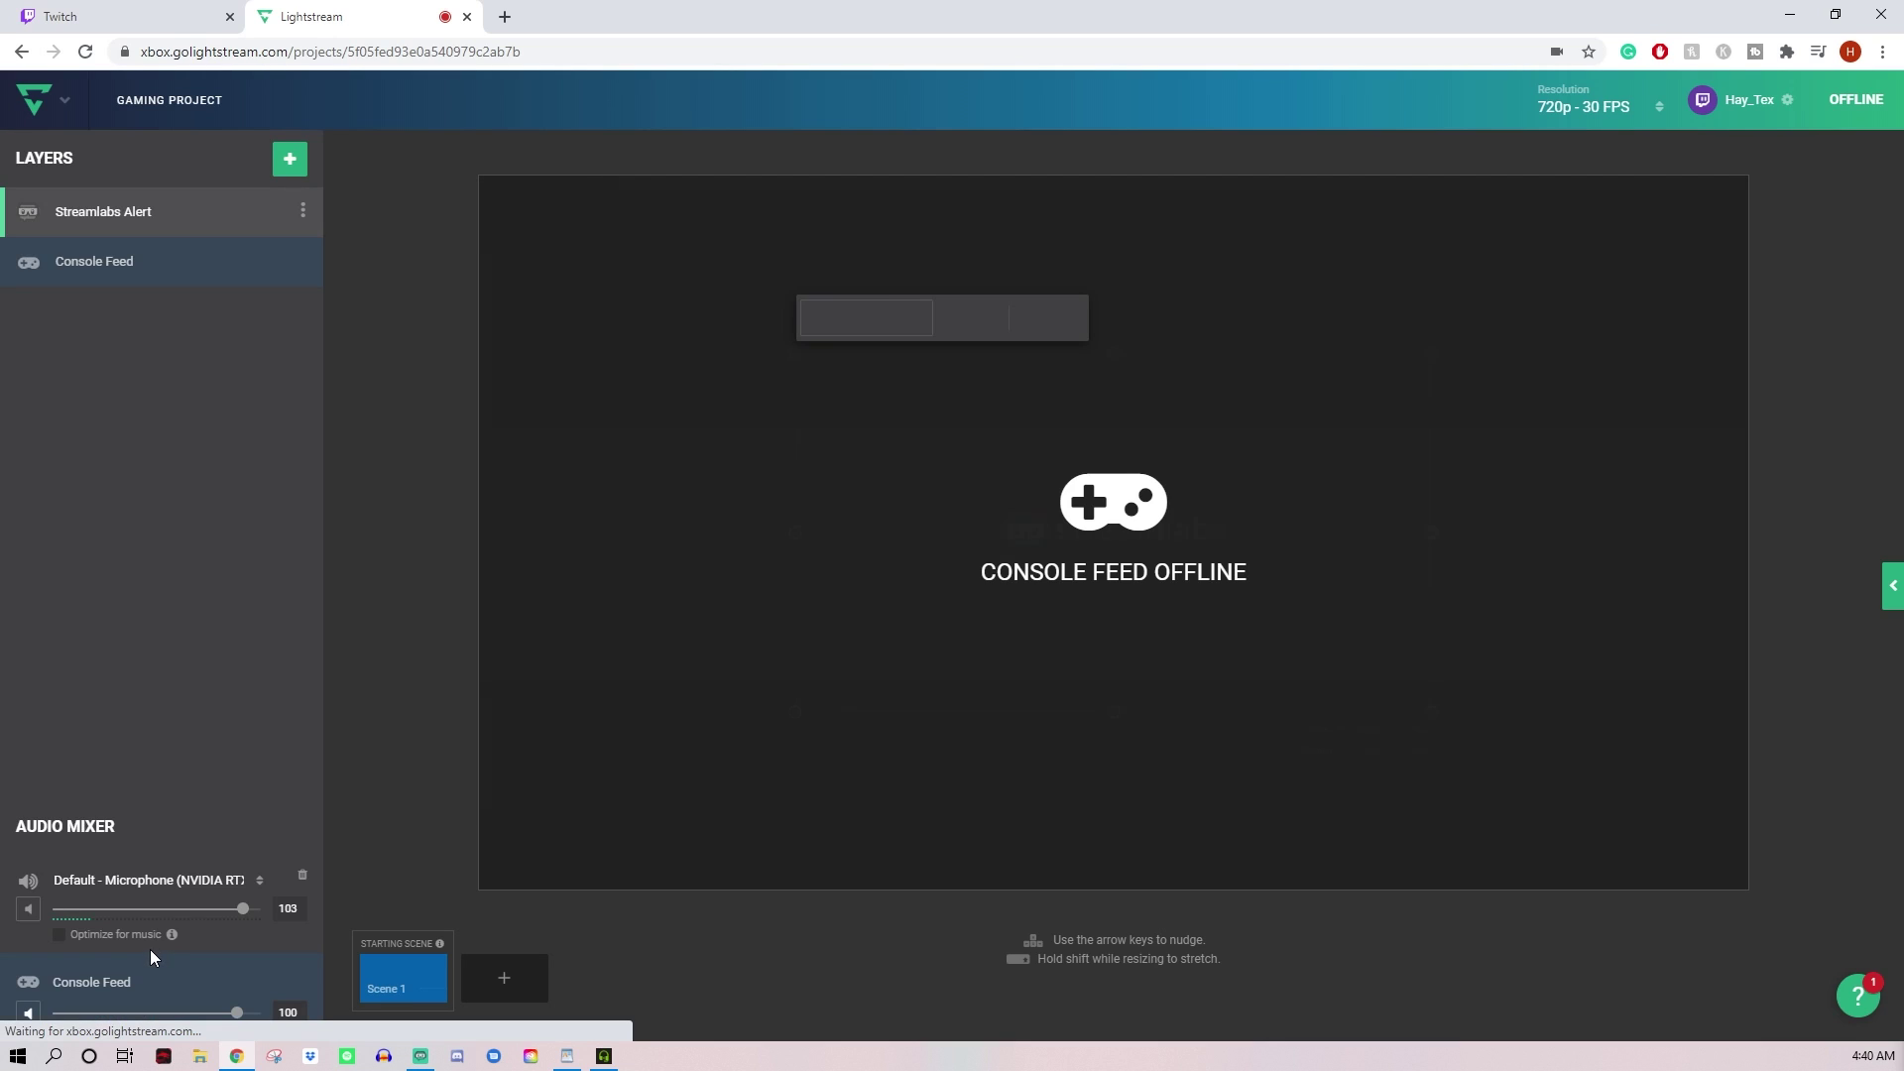
{"action": "left_click_drag", "start_coordinate": [998, 488], "coordinate": [1053, 367]}
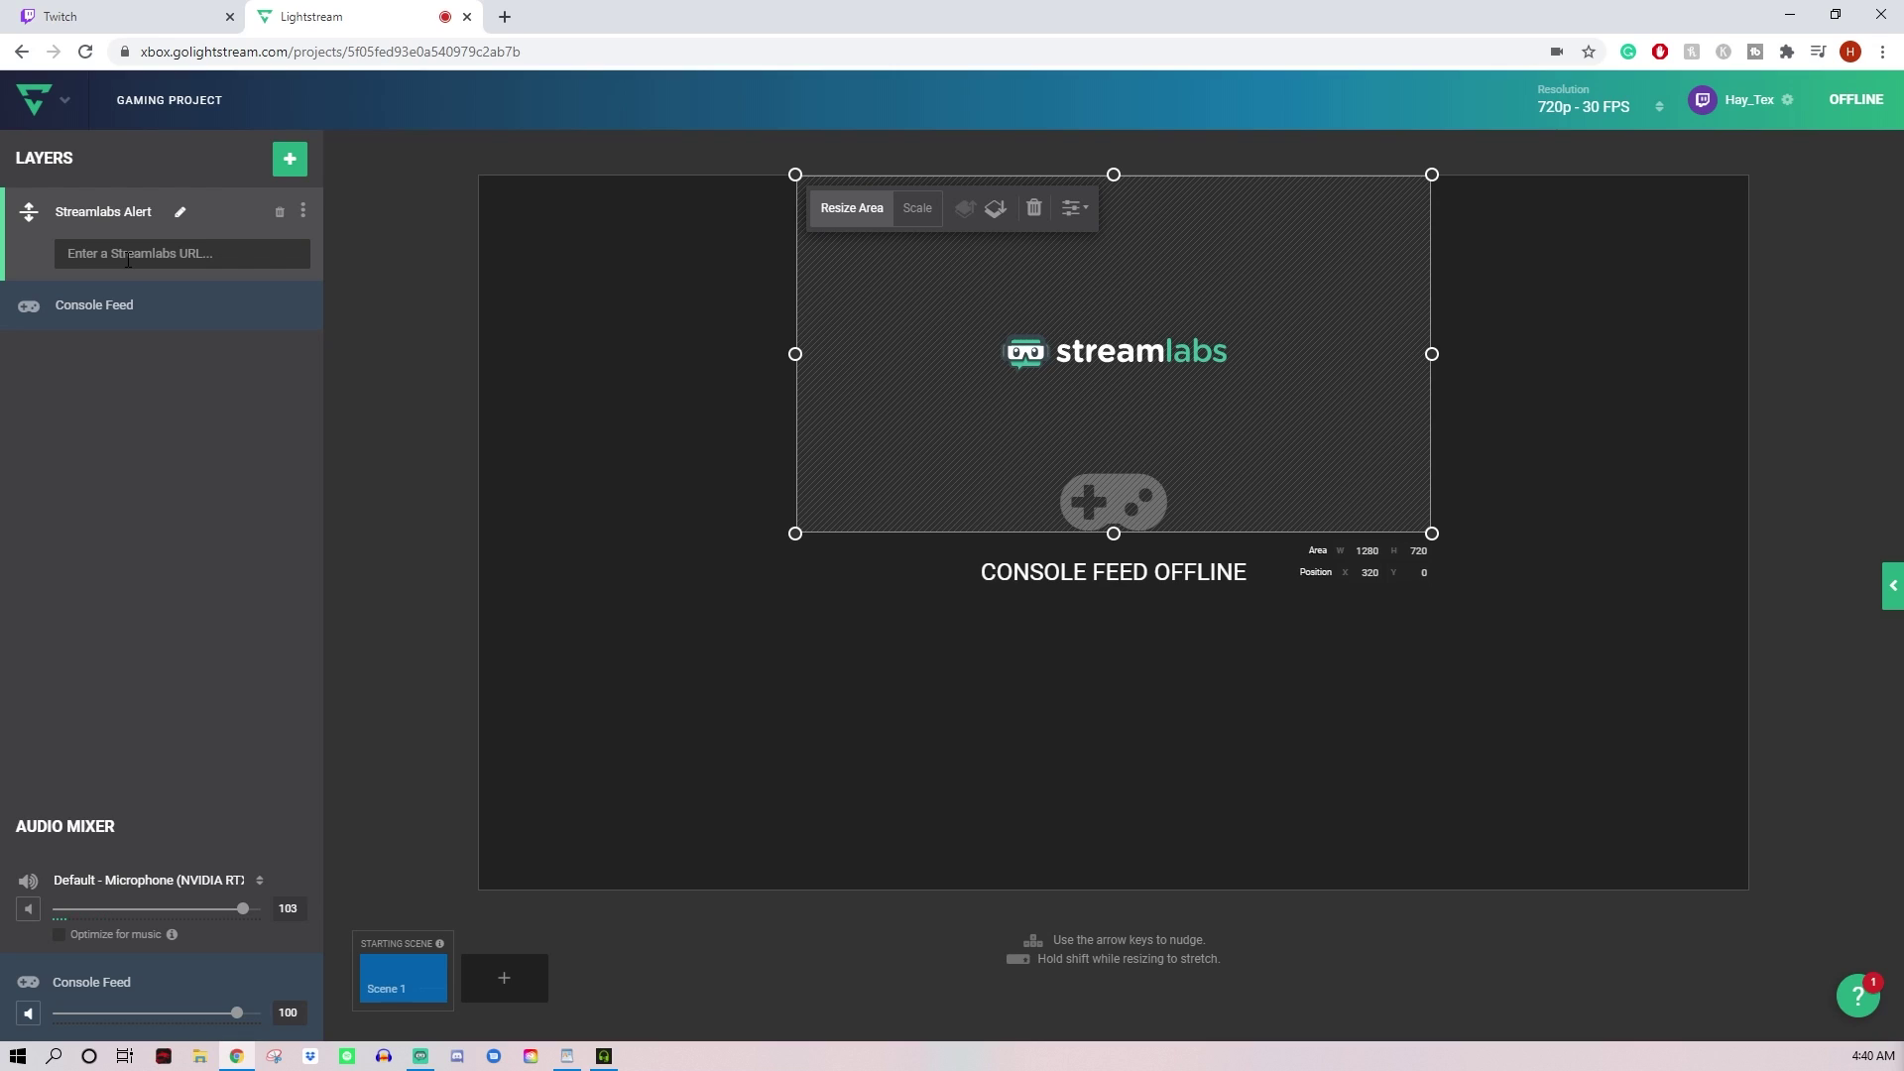
Step: Delete the Streamlabs Alert layer and add the Powered by Lightstream tag as an image layer
{"action": "left_click", "coordinate": [279, 214]}
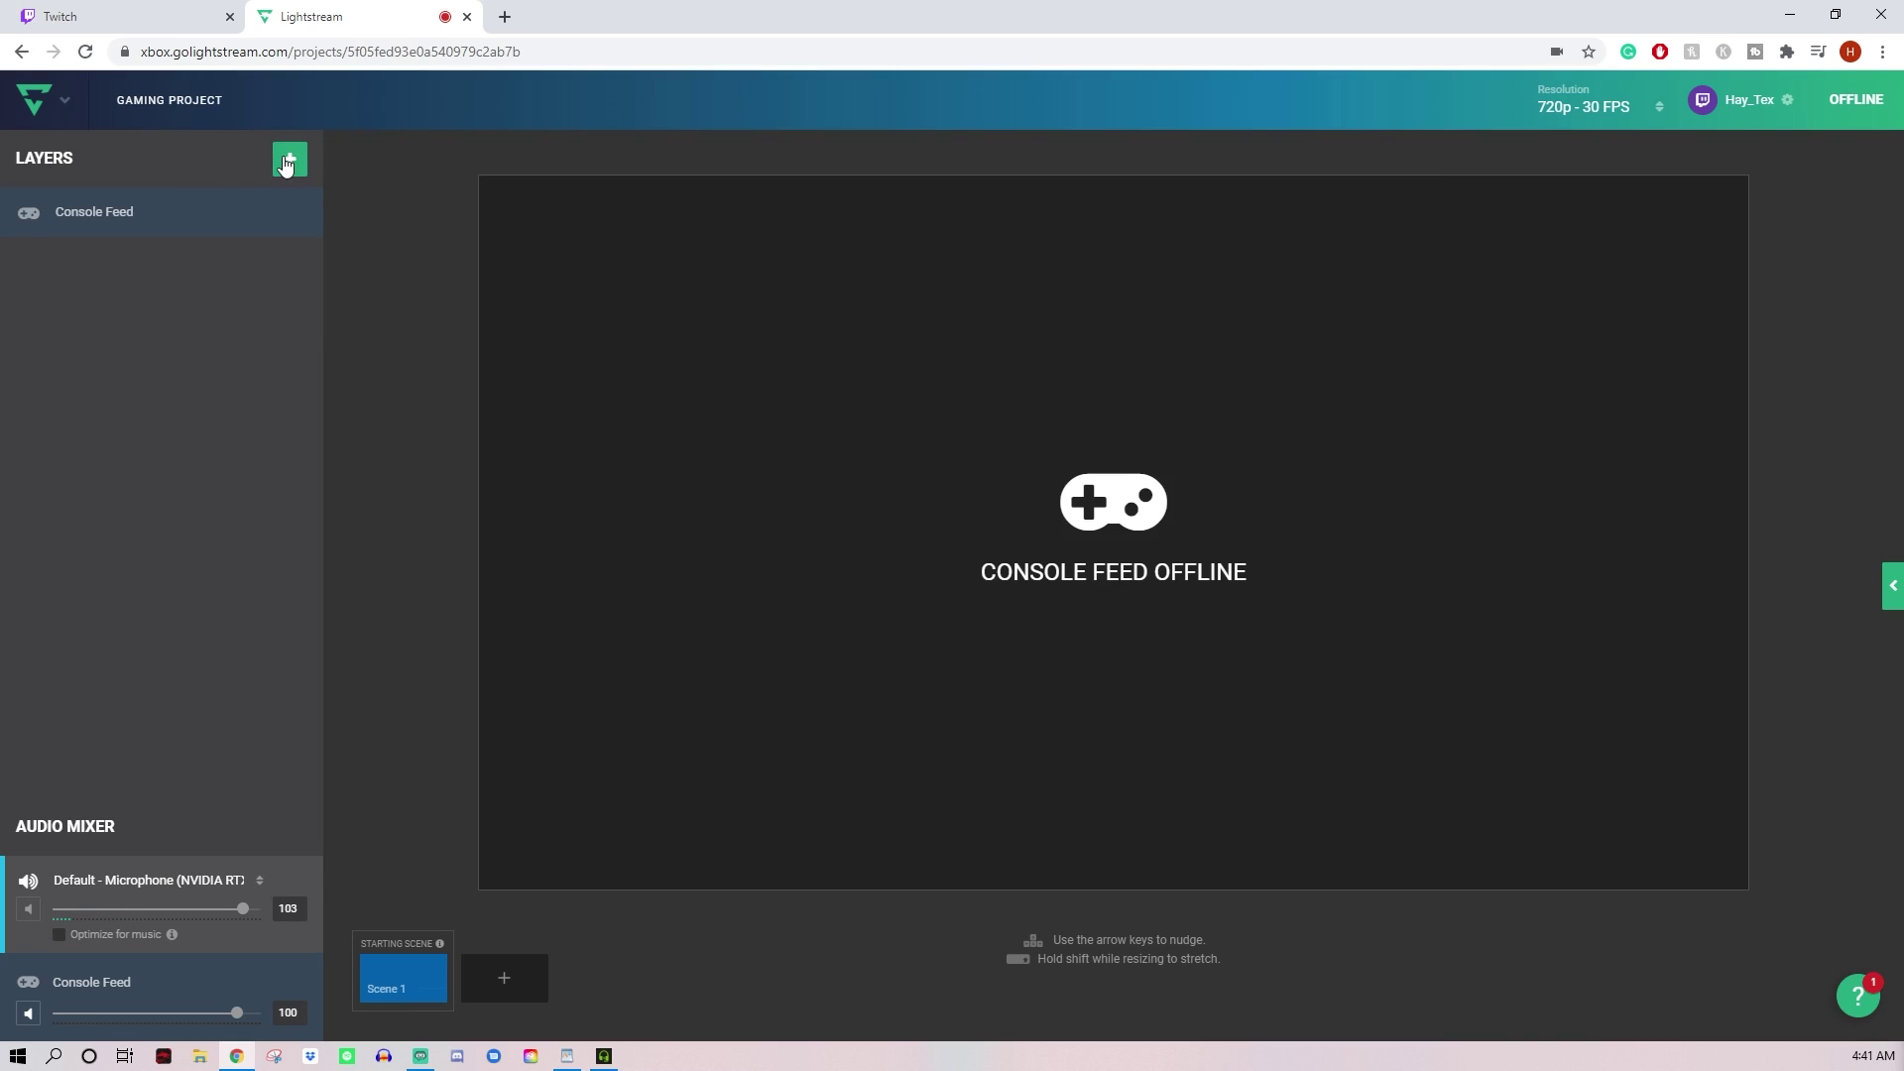
{"action": "left_click", "coordinate": [288, 161]}
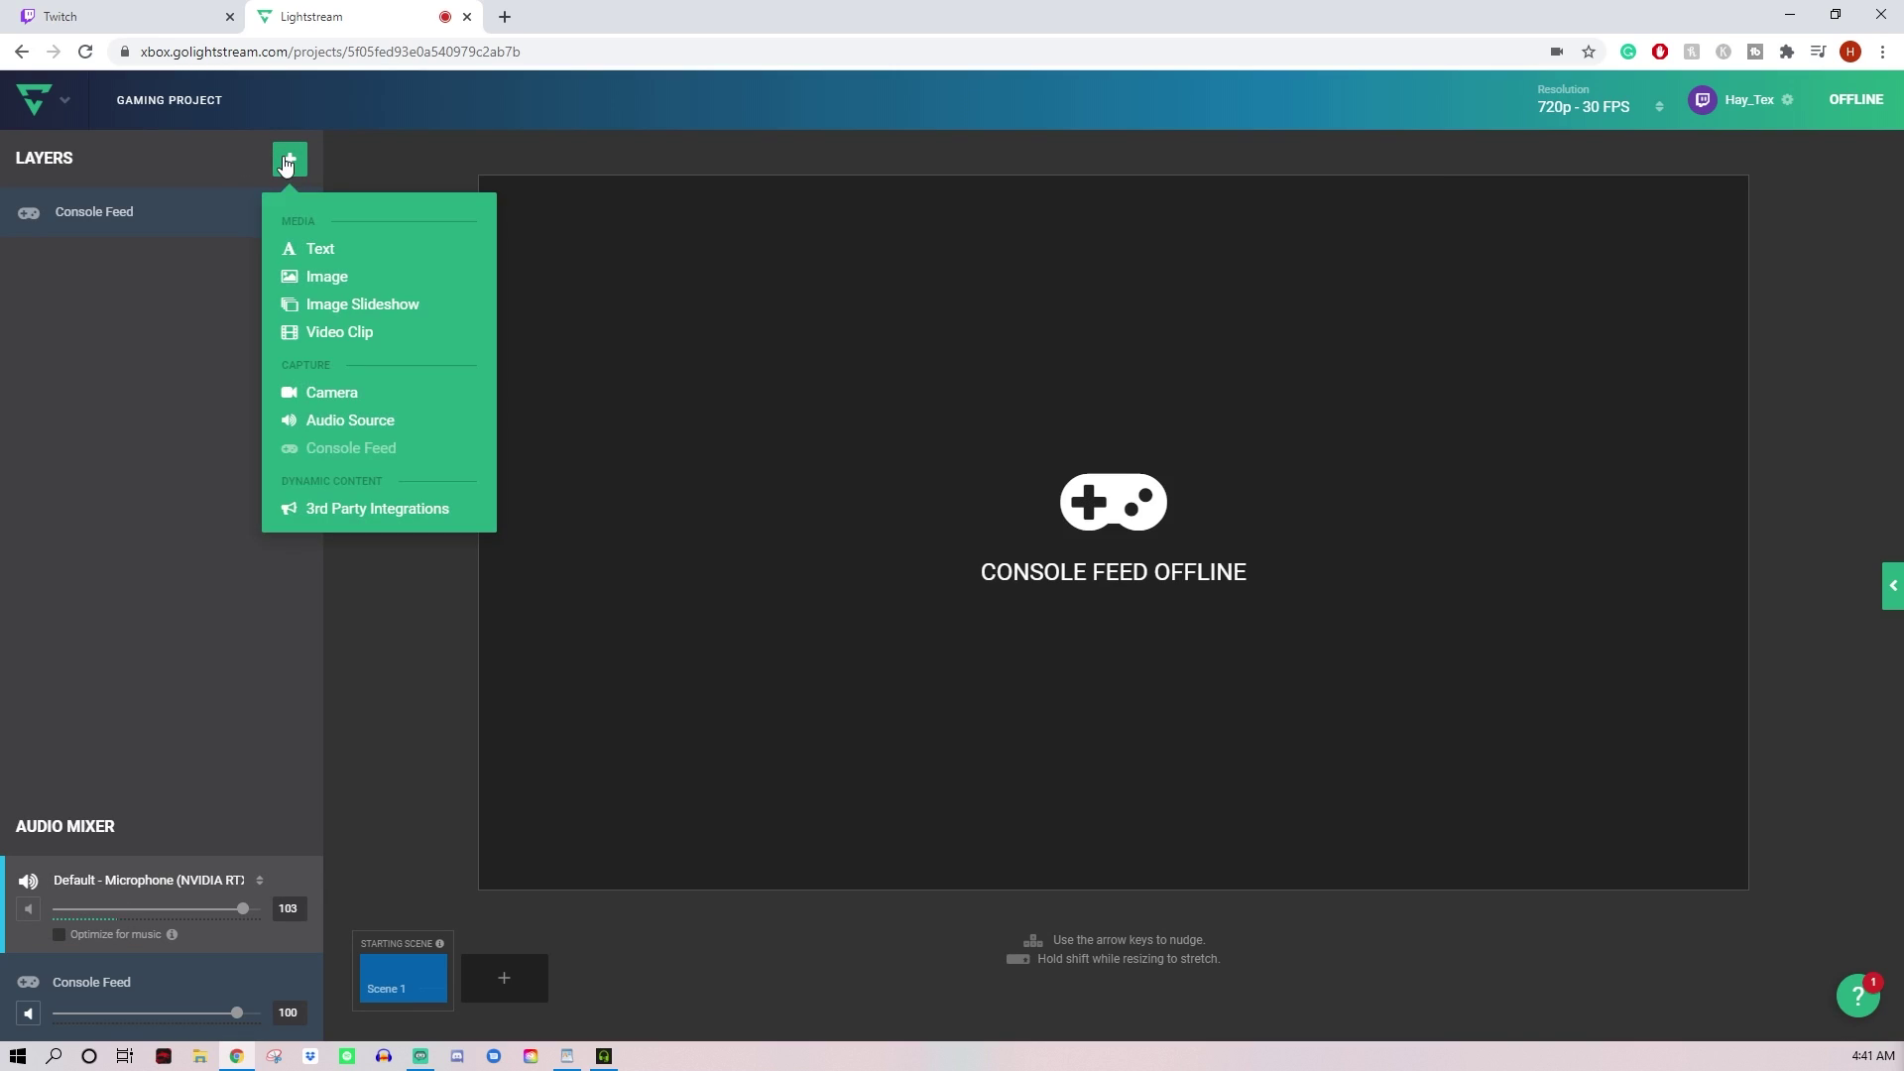
{"action": "left_click", "coordinate": [336, 280]}
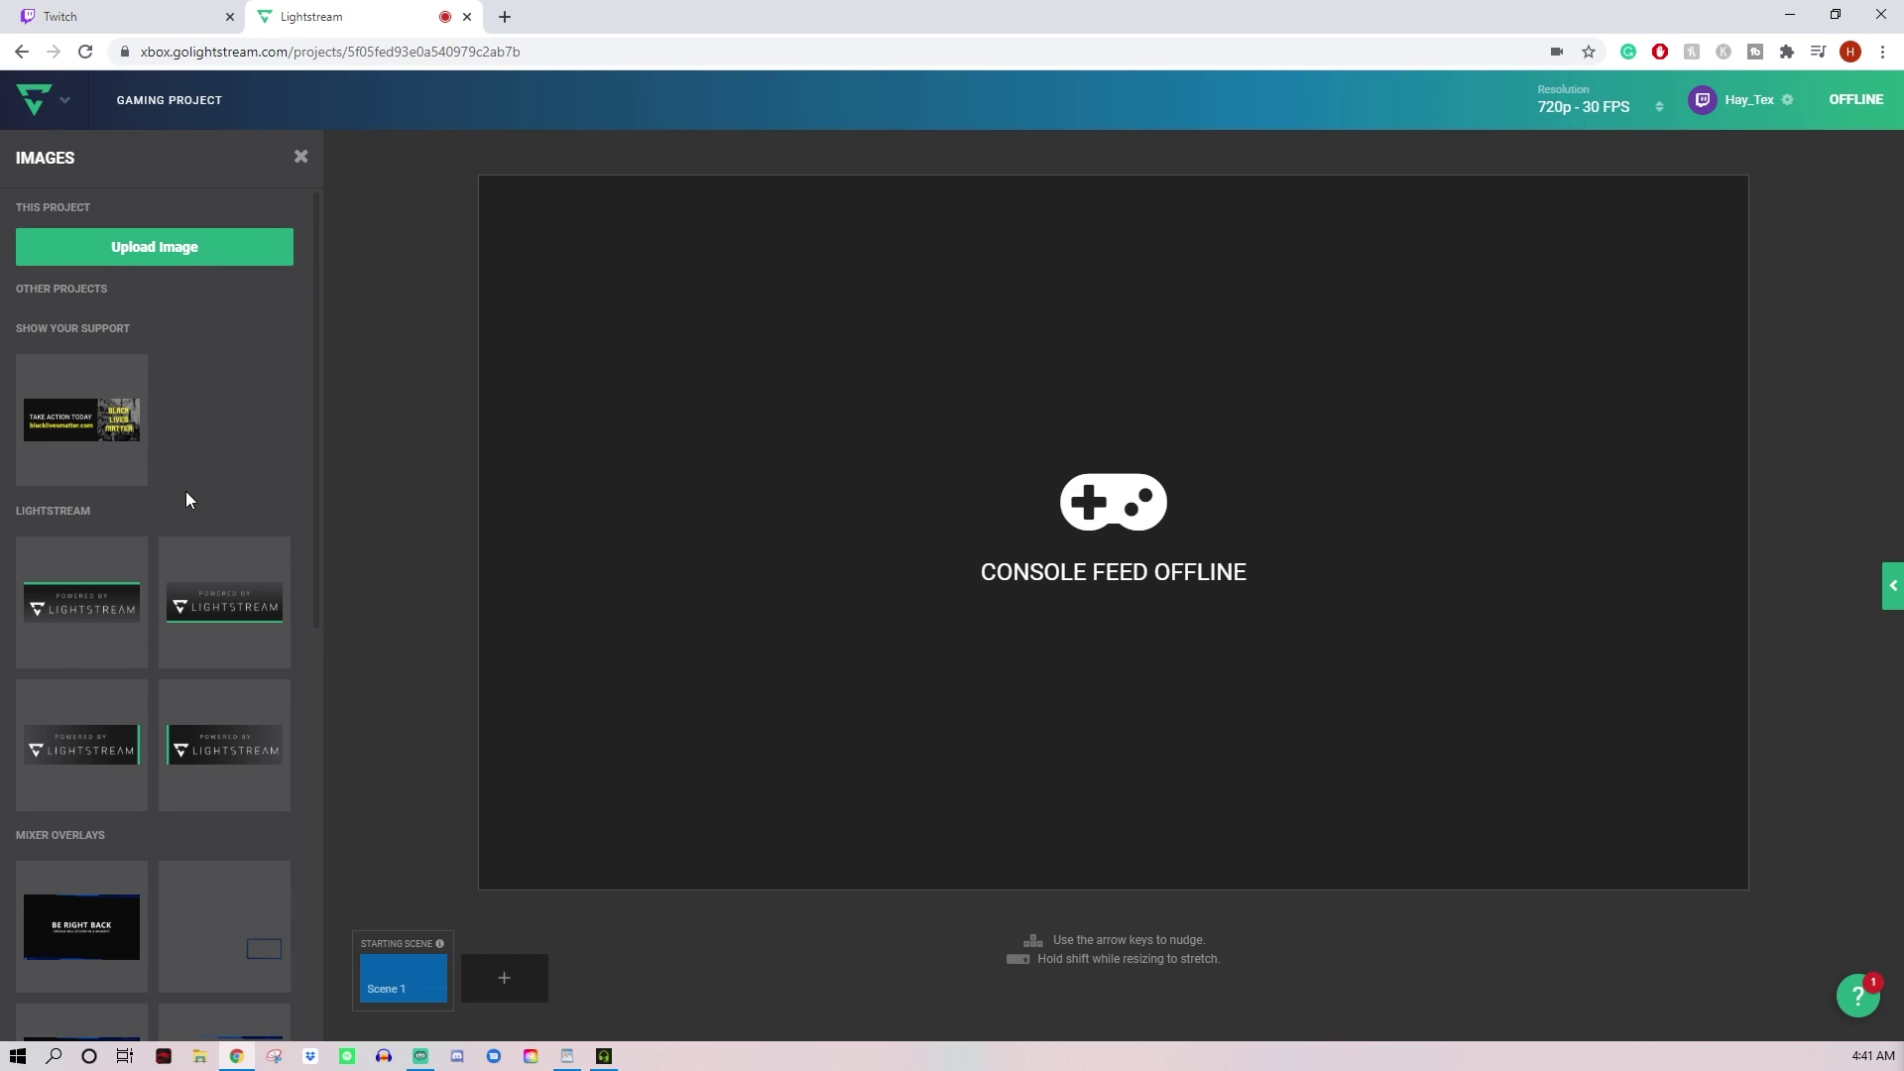
{"action": "mouse_move", "coordinate": [228, 607]}
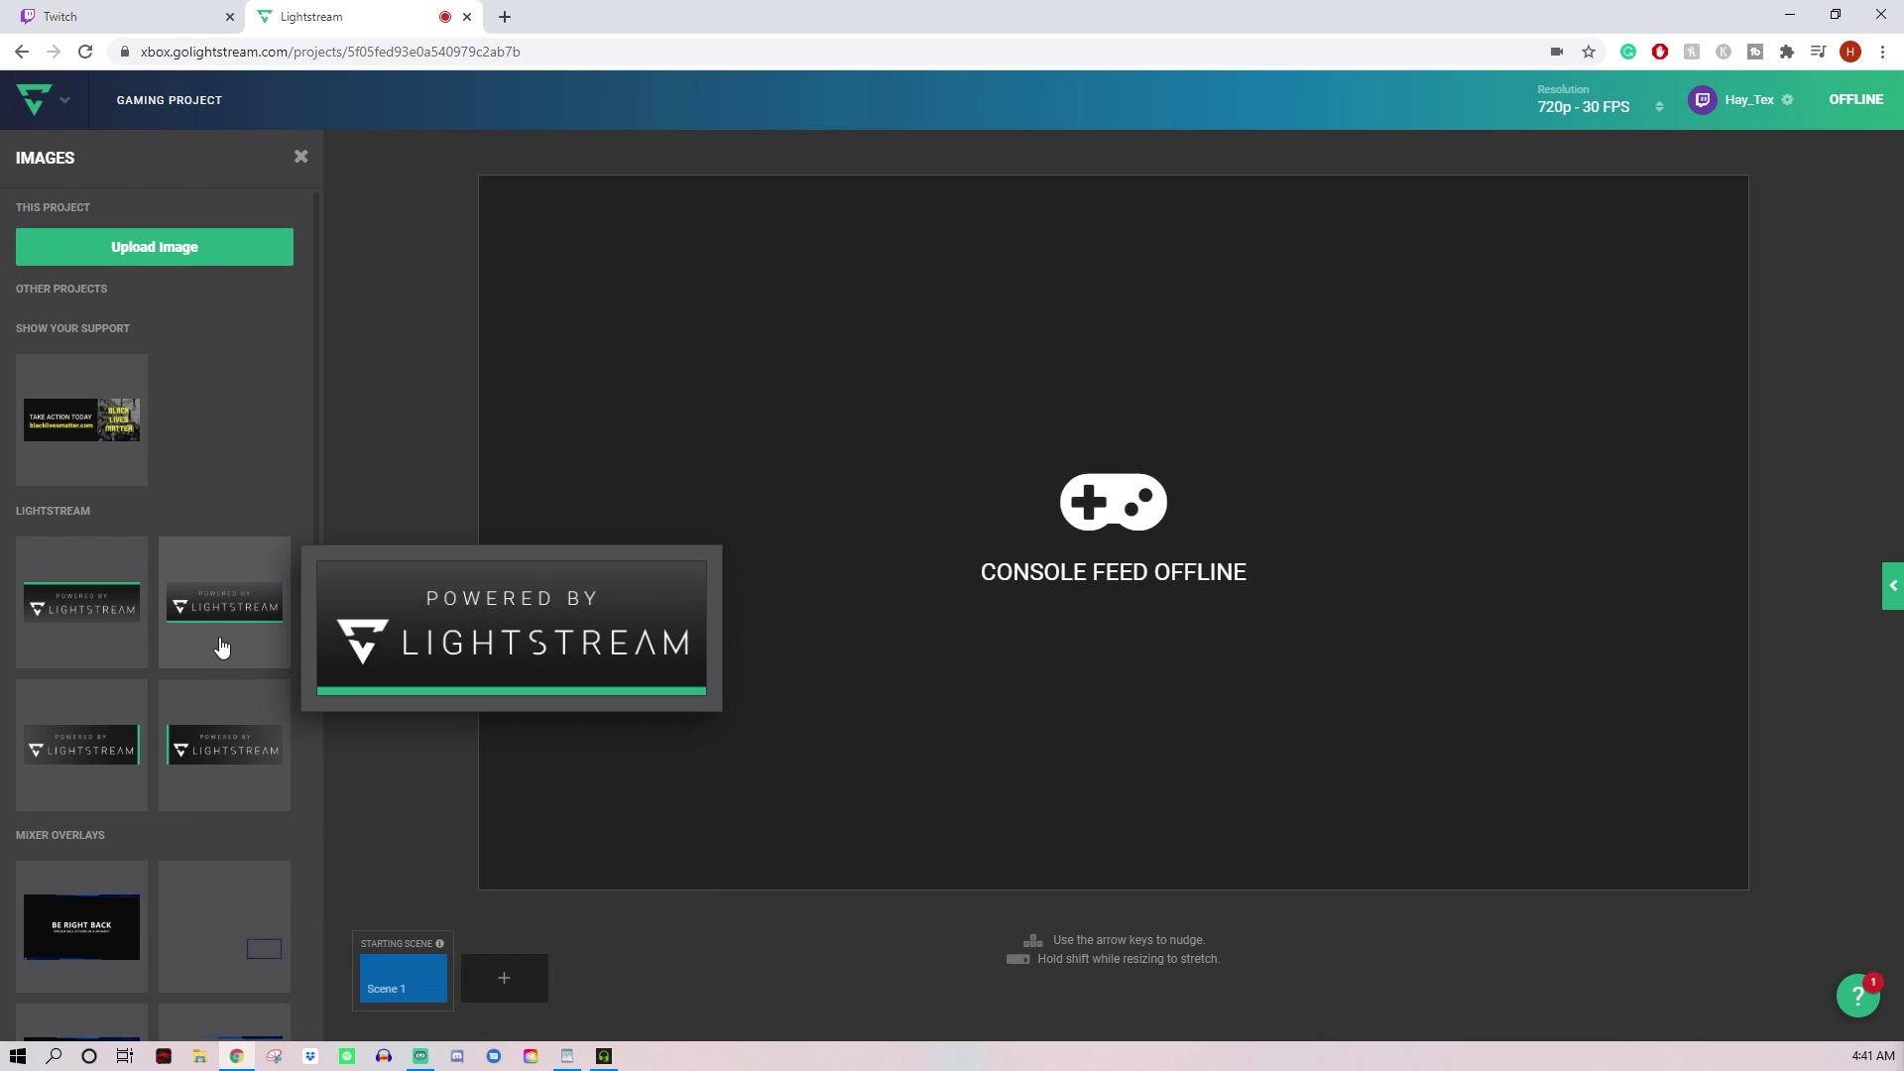
{"action": "left_click", "coordinate": [223, 643]}
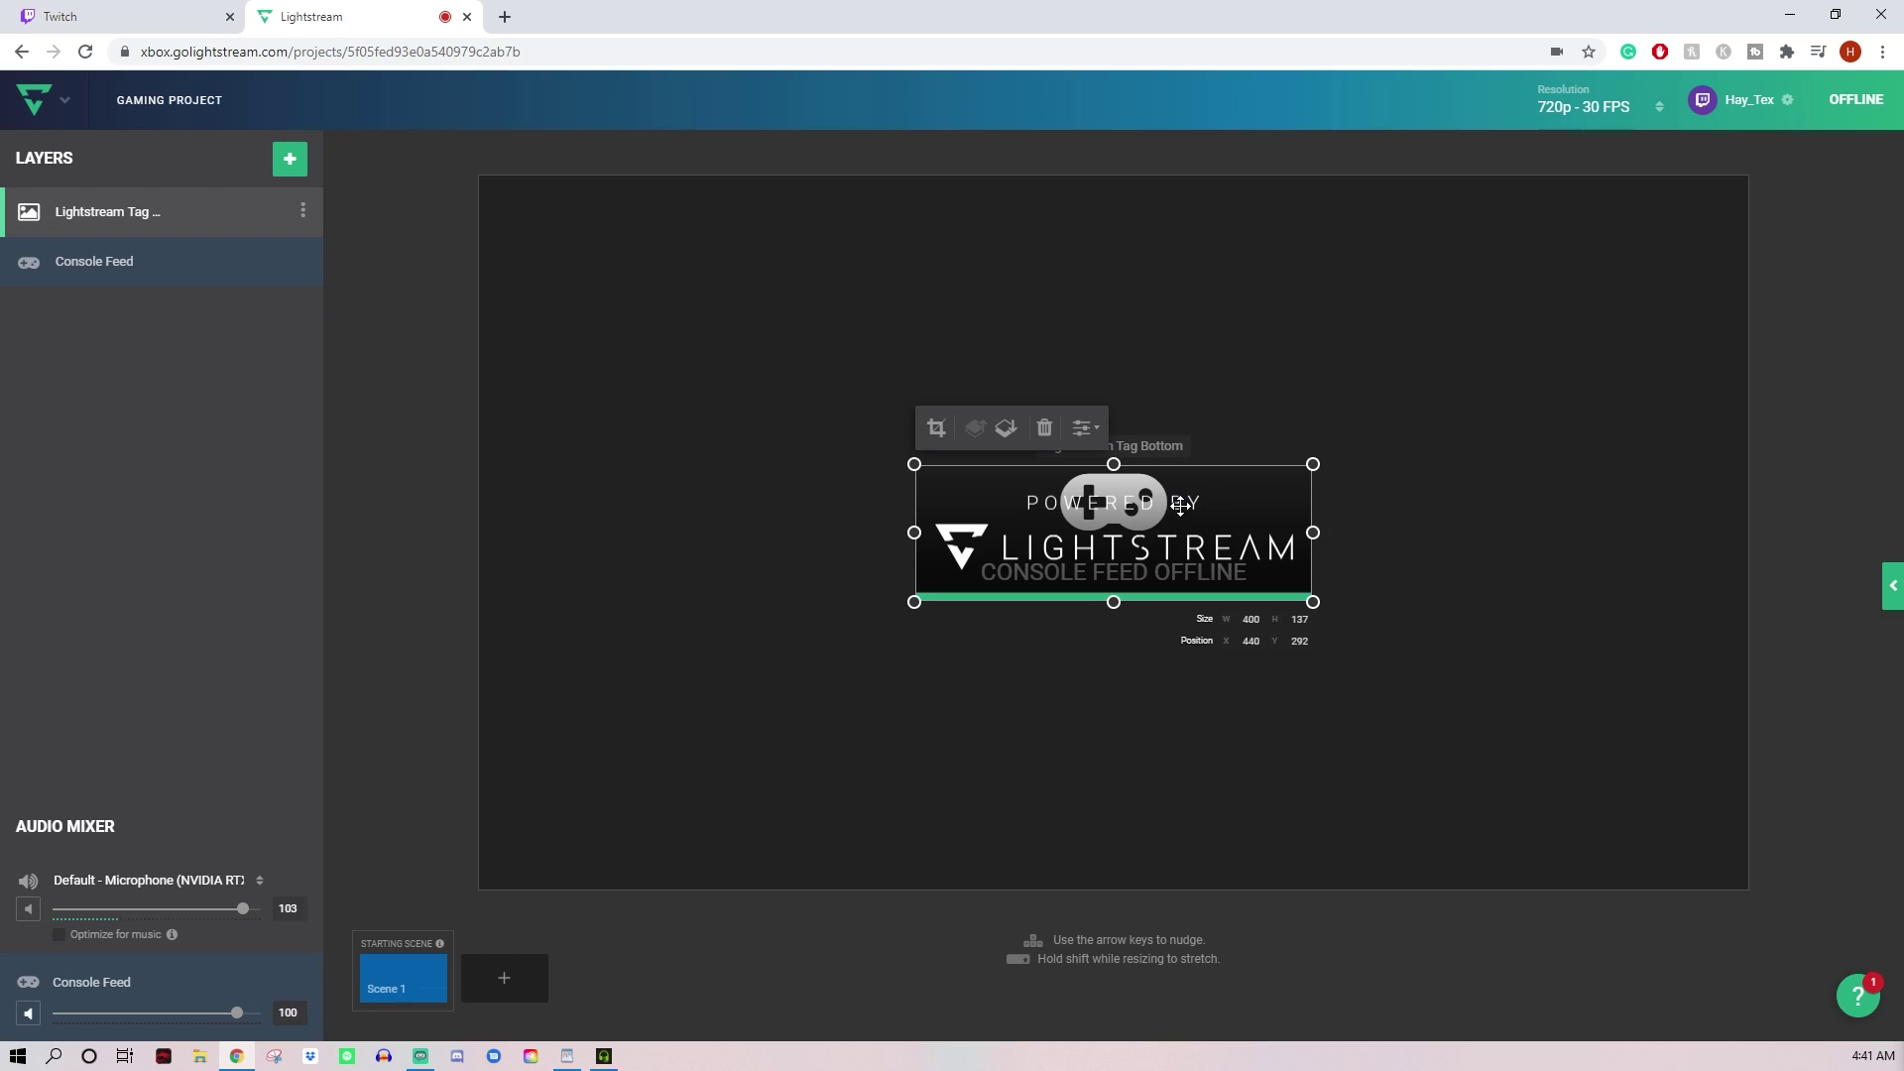
Step: Move the Lightstream tag to the bottom-left corner and shrink it
{"action": "left_click_drag", "start_coordinate": [1180, 506], "coordinate": [753, 794]}
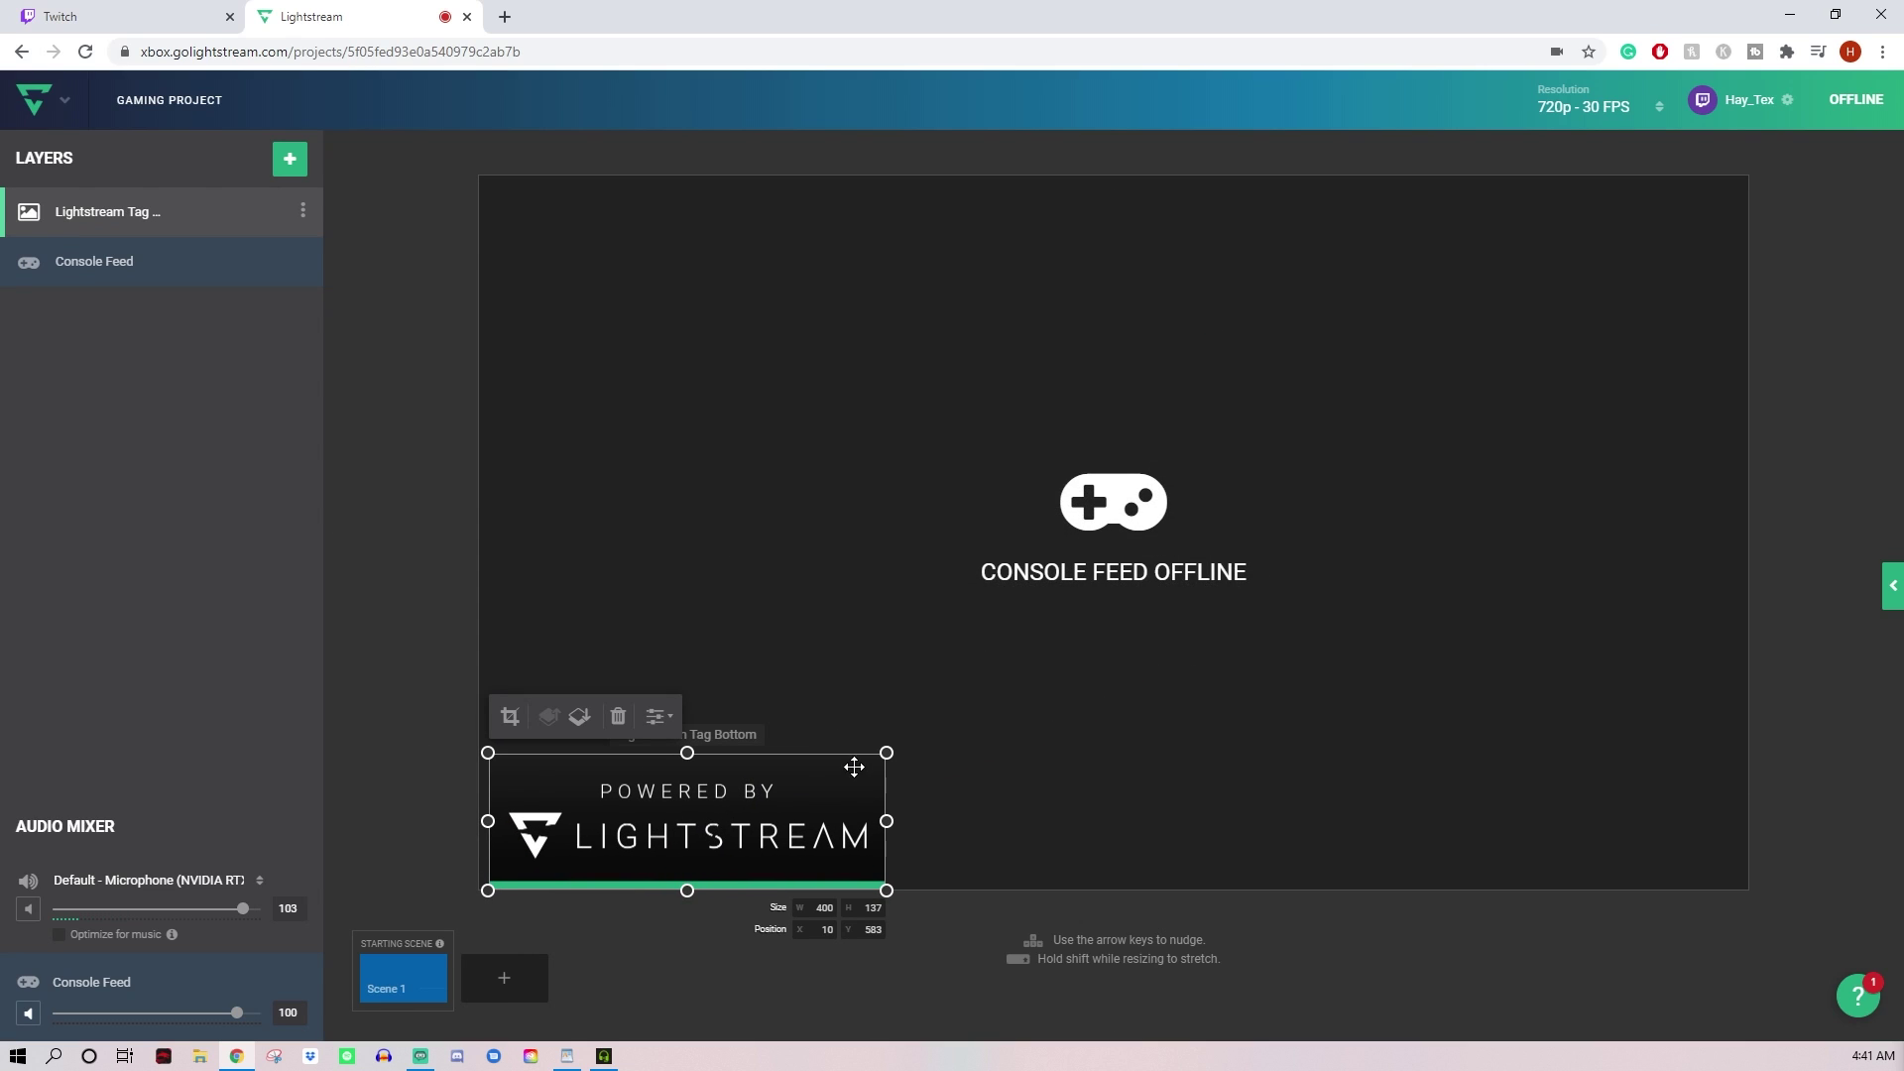
{"action": "left_click_drag", "start_coordinate": [886, 752], "coordinate": [642, 829]}
{"action": "left_click", "coordinate": [383, 651]}
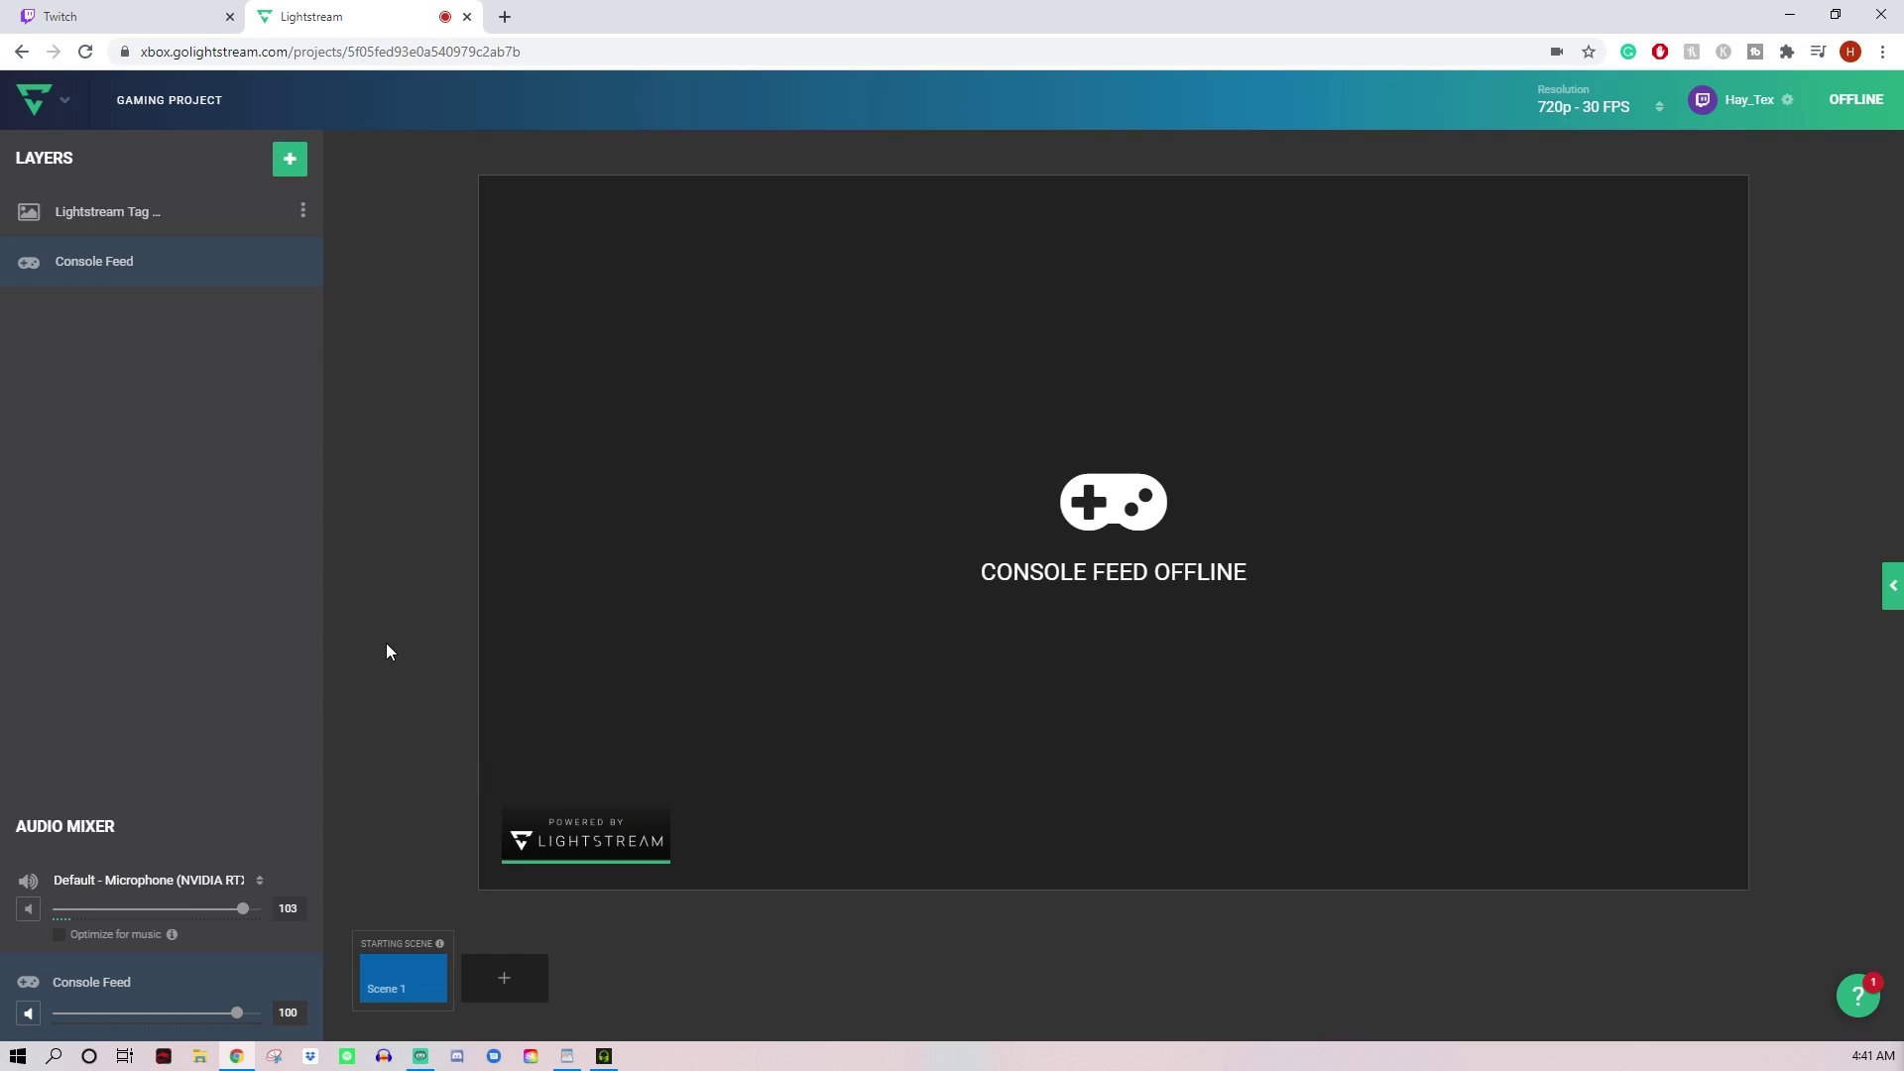
Step: Add the e2eSoft iVCam webcam as a camera layer
{"action": "left_click", "coordinate": [290, 158]}
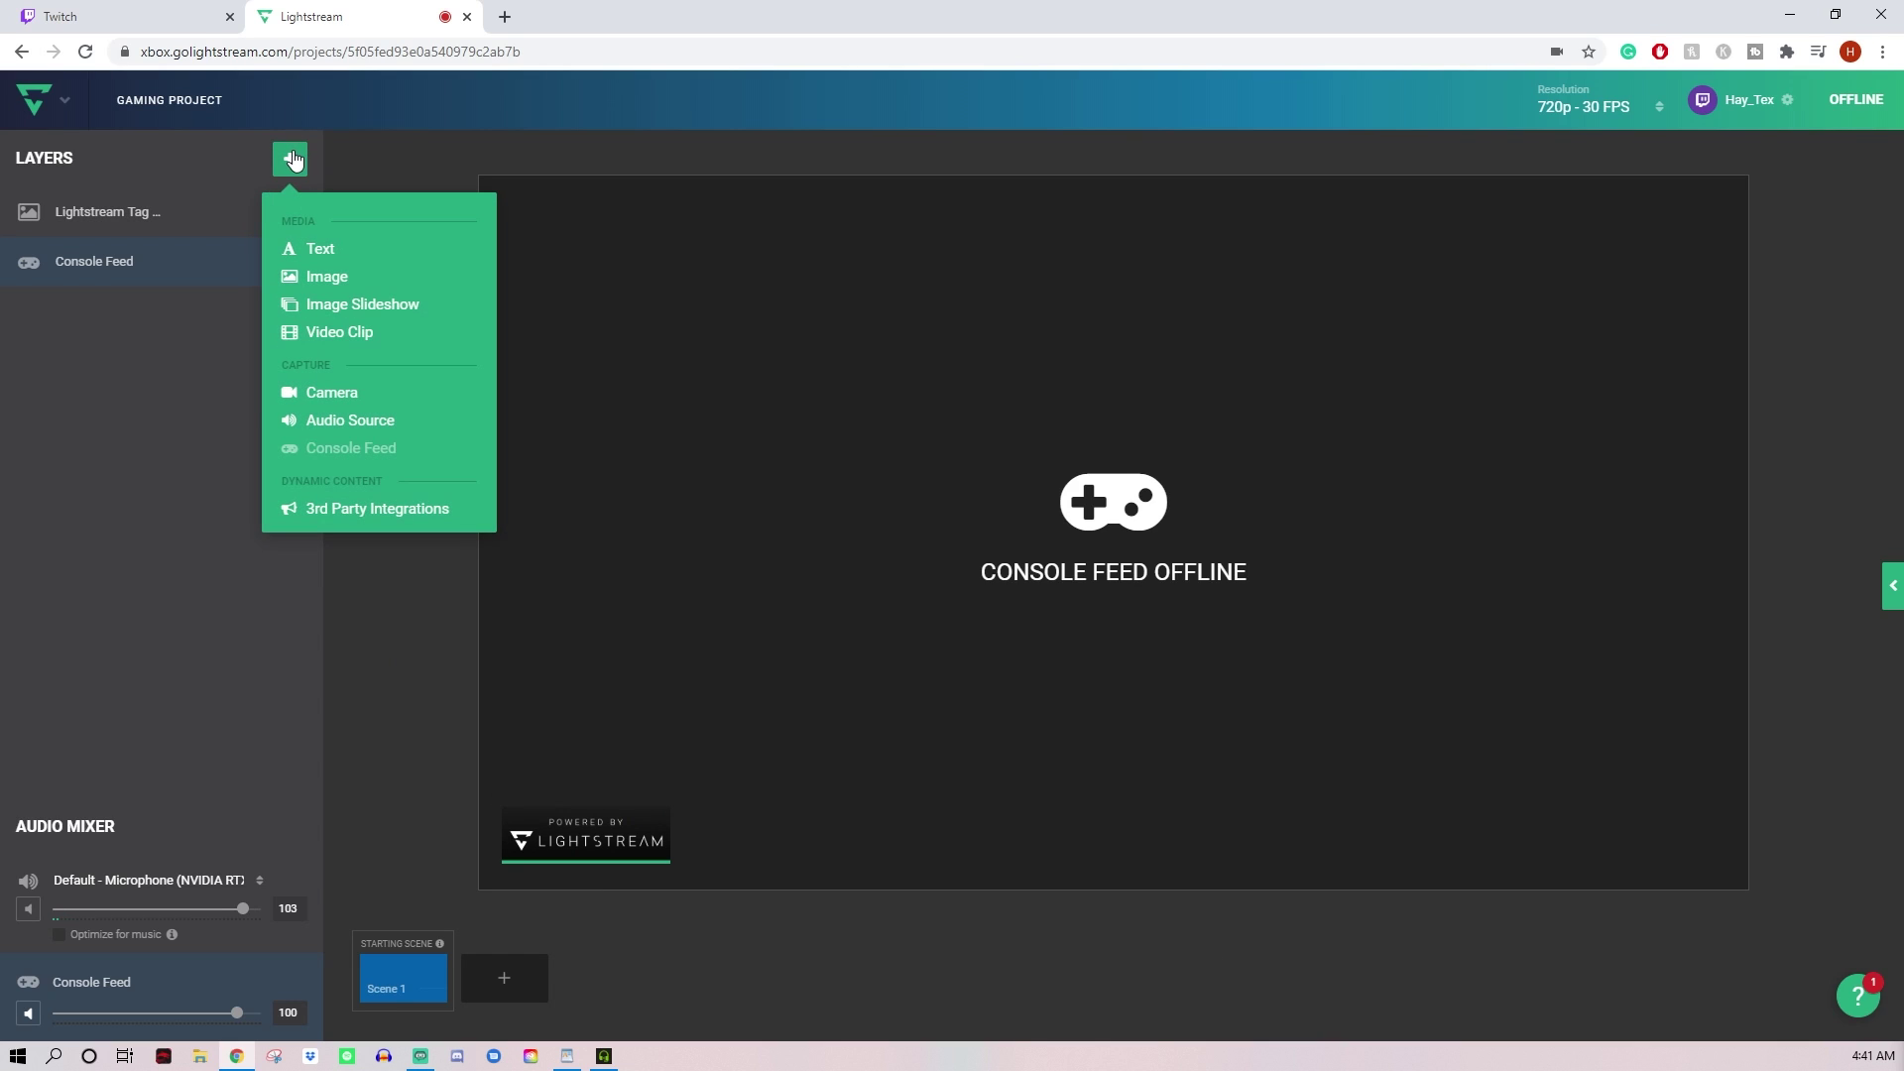
{"action": "left_click", "coordinate": [343, 331]}
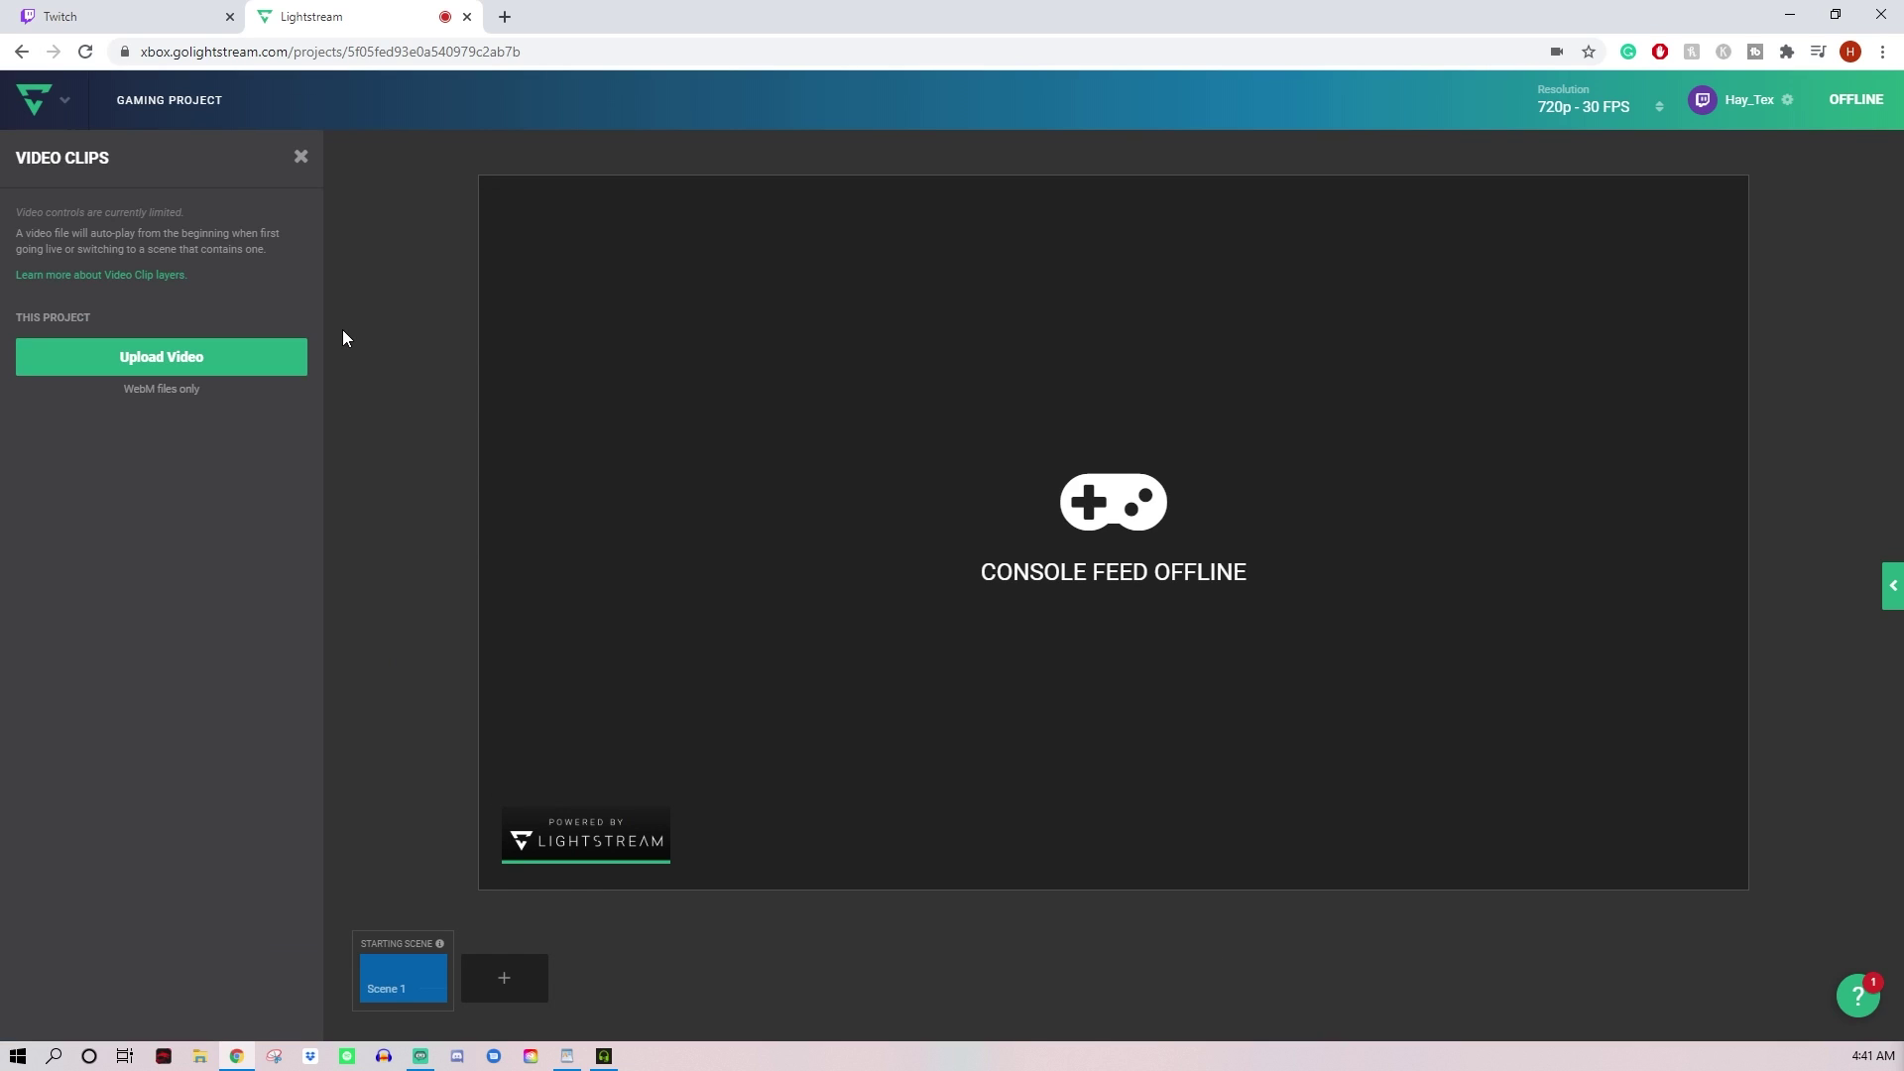
{"action": "left_click", "coordinate": [299, 157]}
{"action": "left_click", "coordinate": [290, 159]}
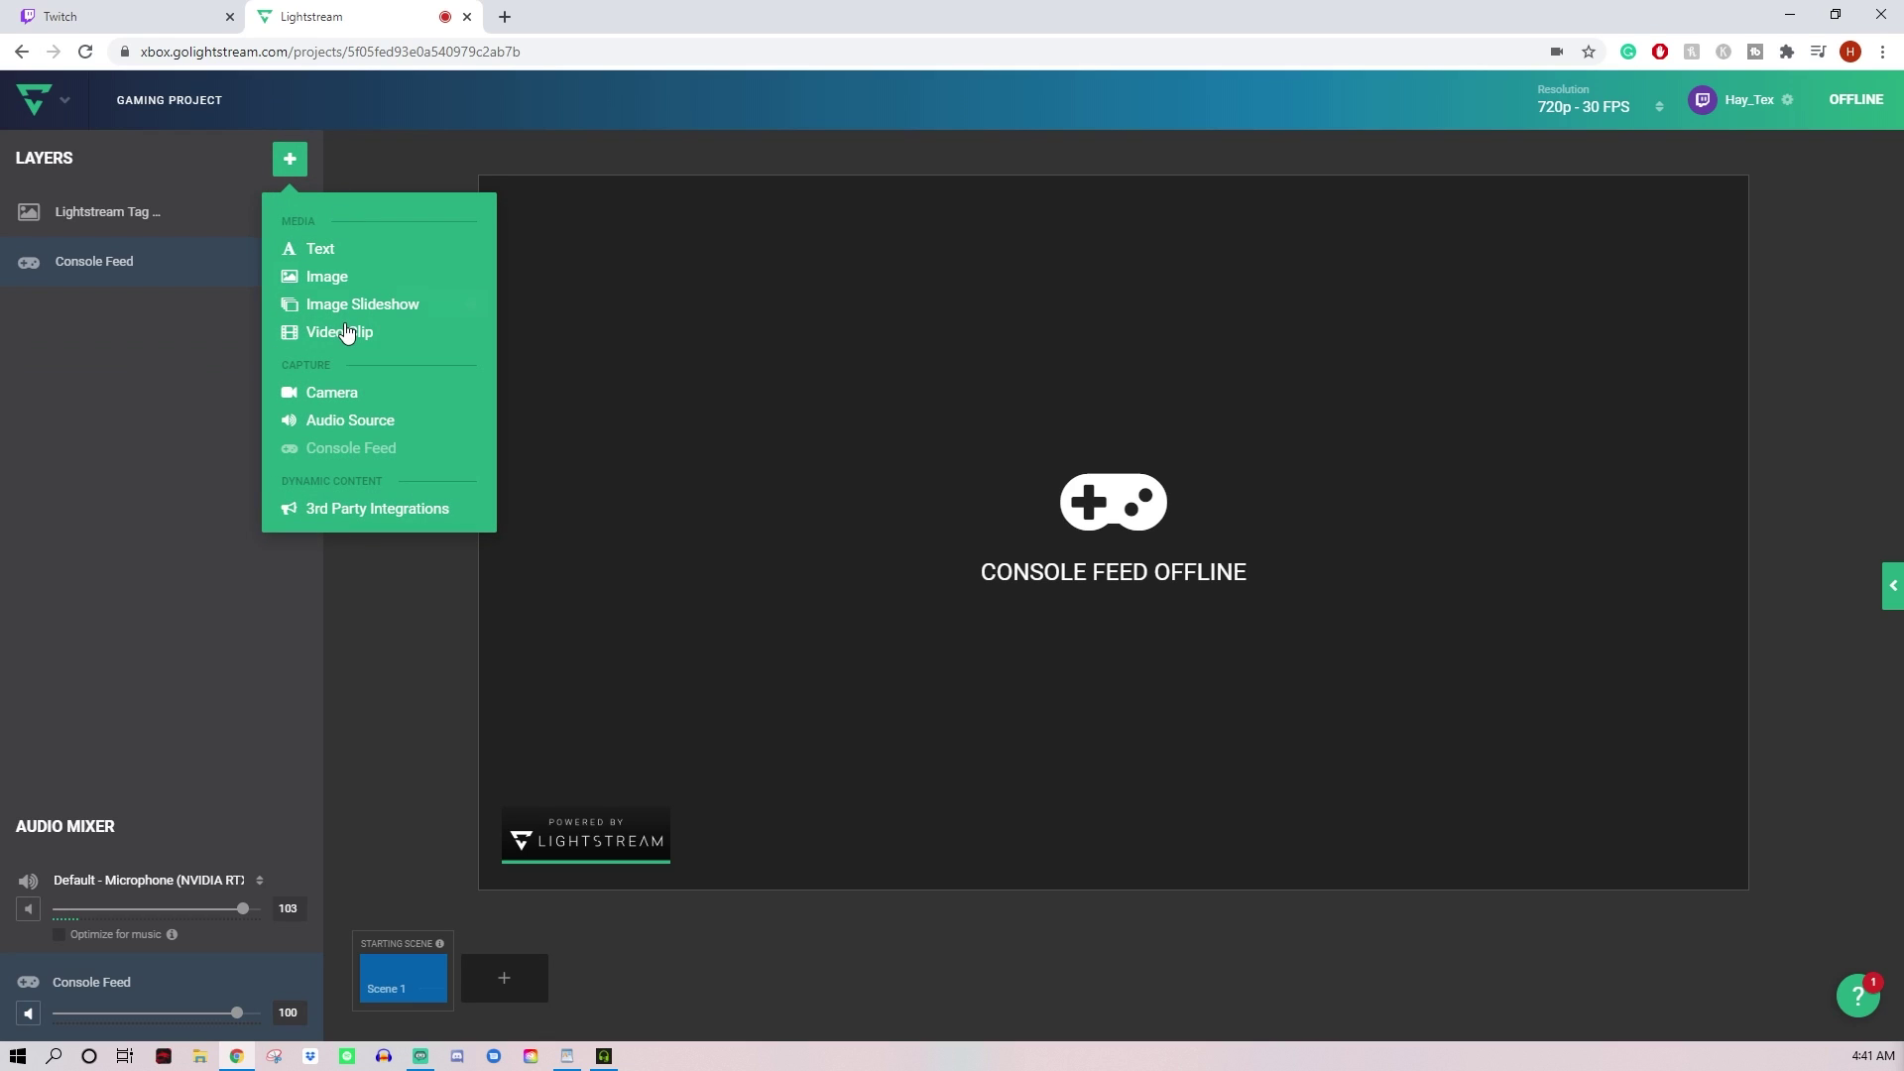
{"action": "left_click", "coordinate": [347, 392]}
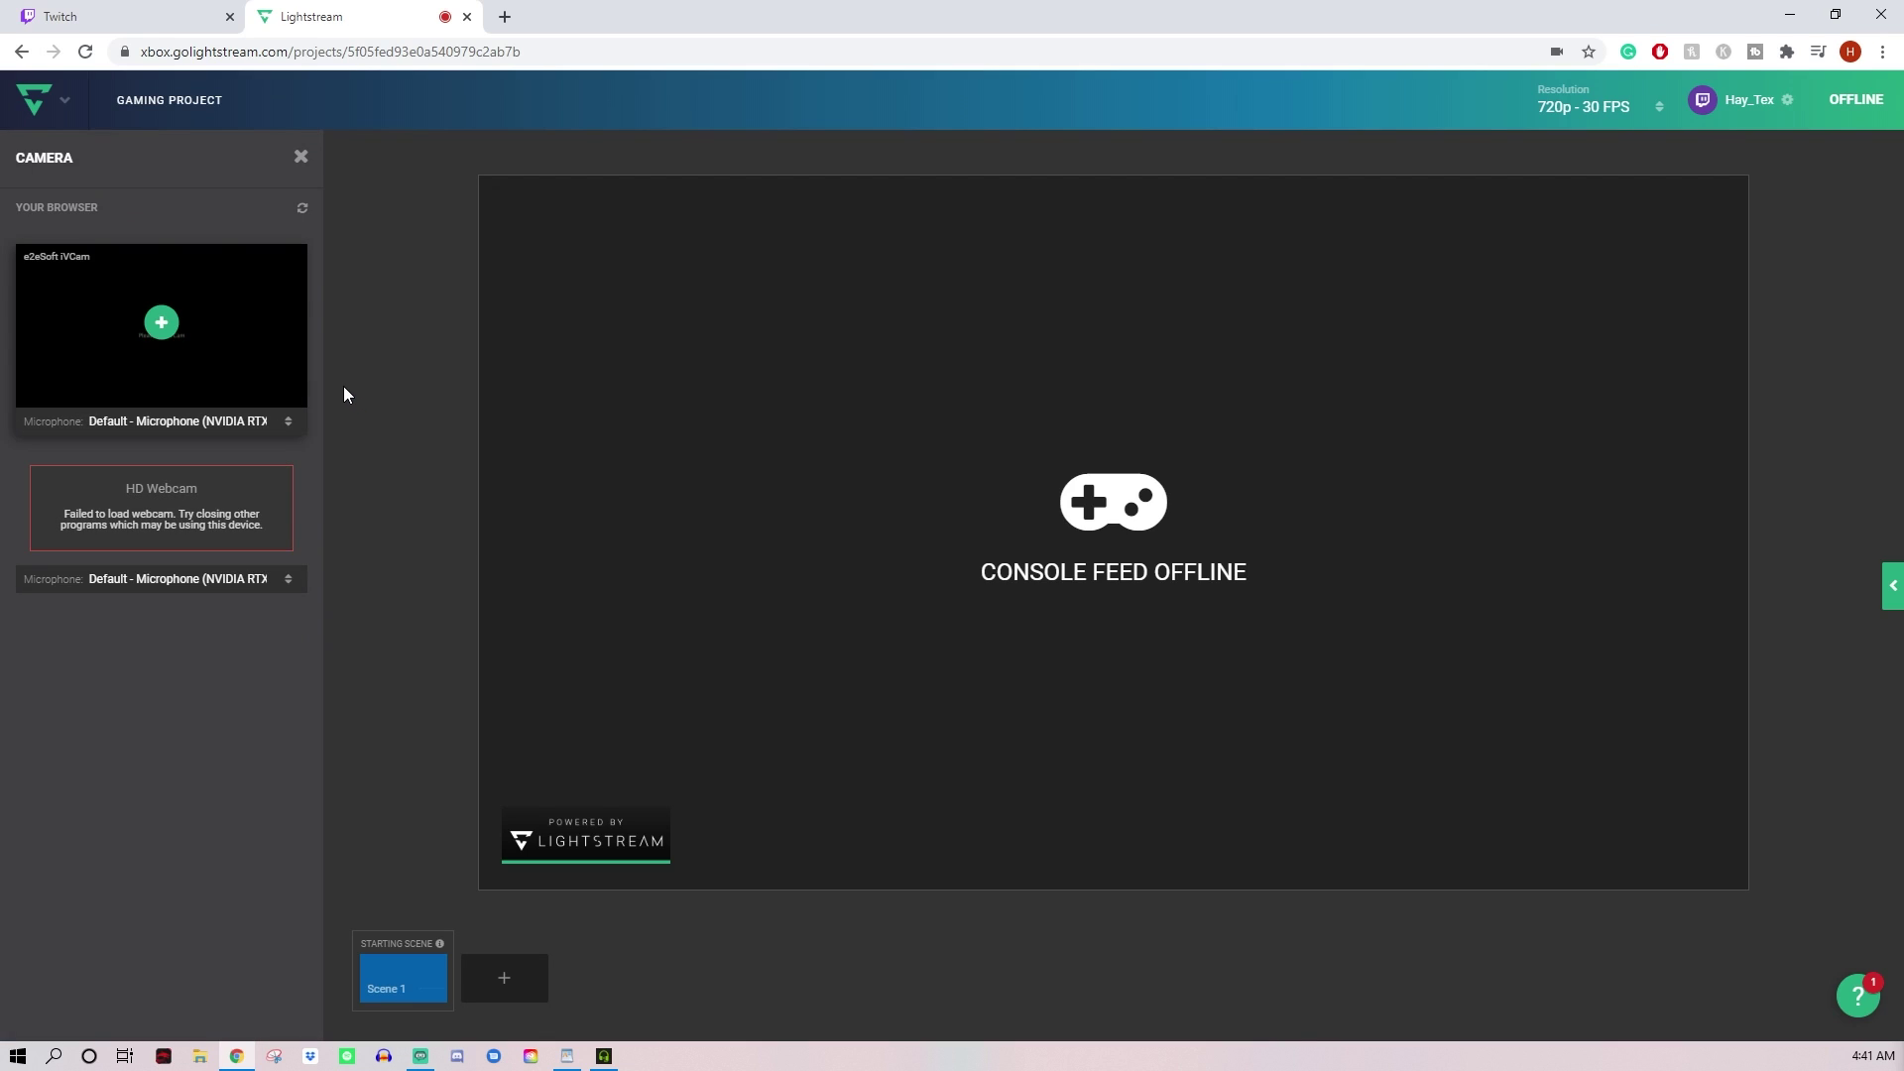
{"action": "left_click", "coordinate": [160, 322]}
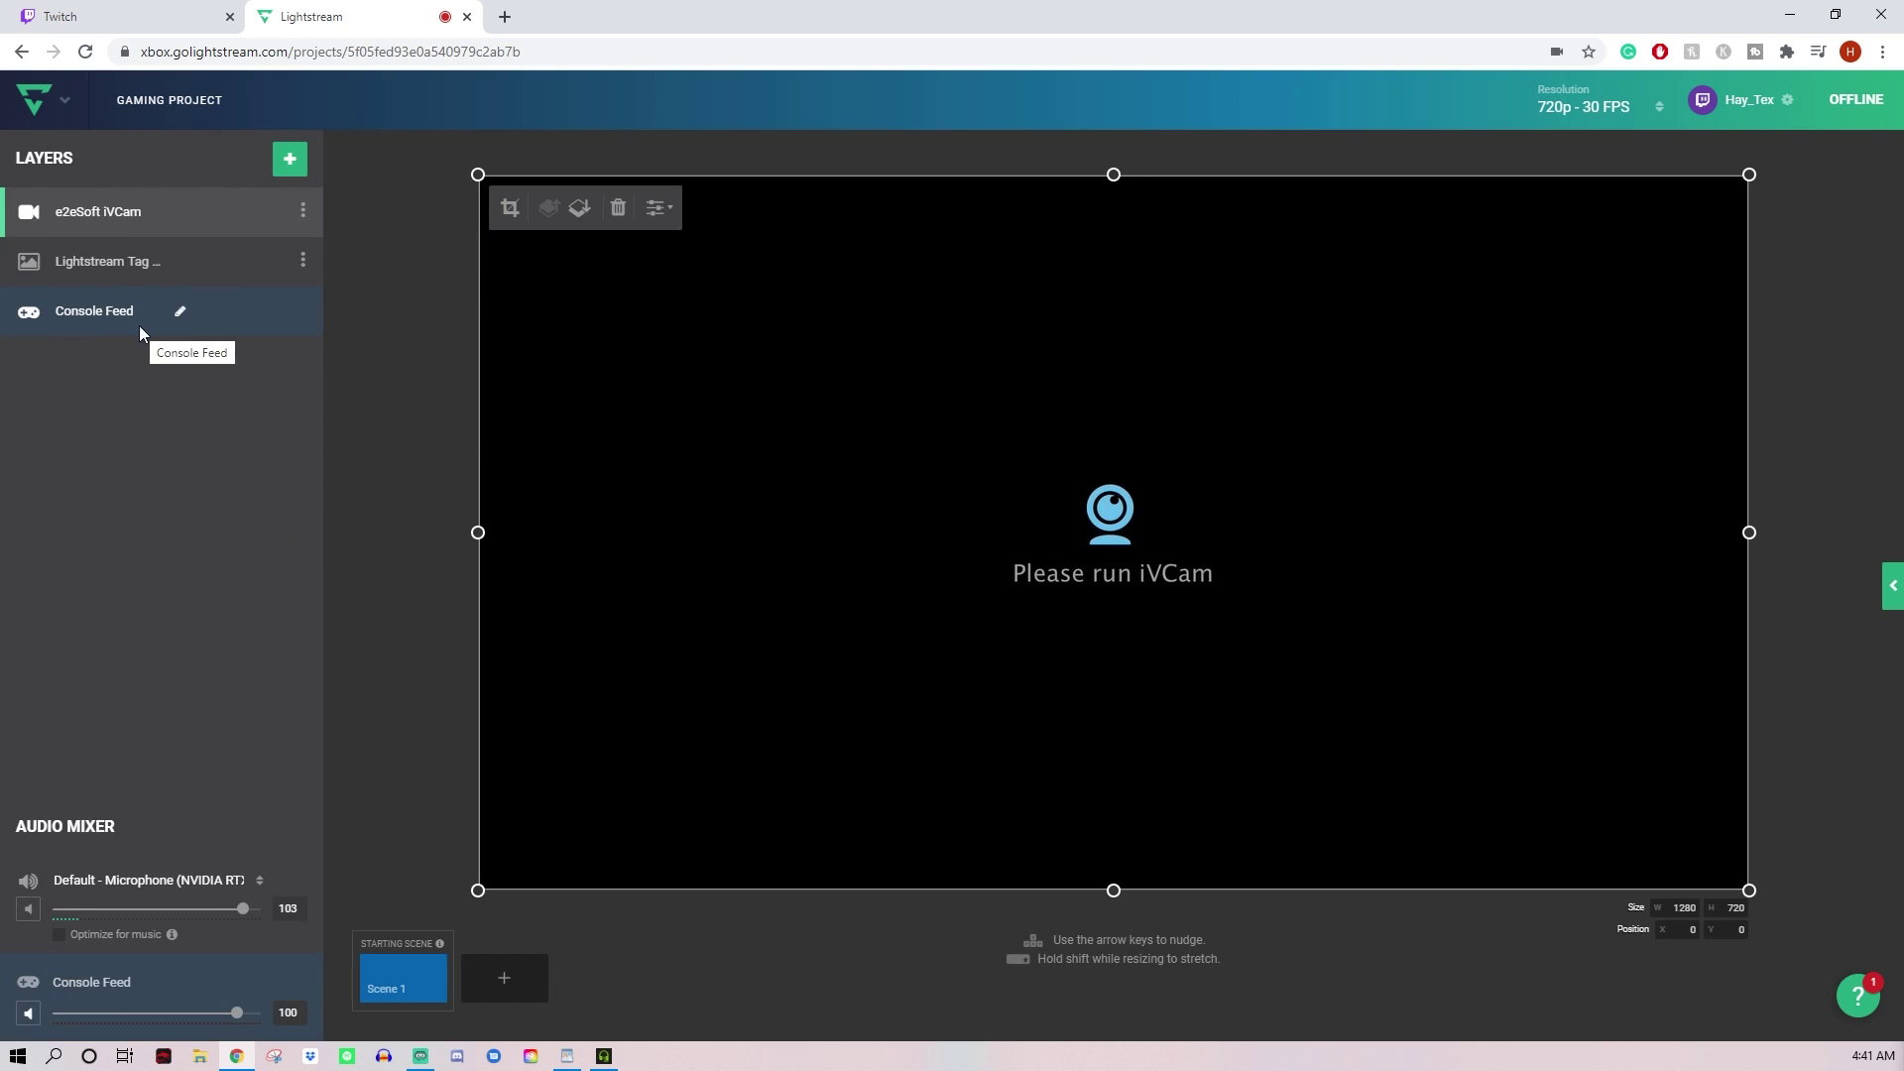
Step: Shrink the webcam into a small box at the canvas's right-middle
{"action": "left_click_drag", "start_coordinate": [477, 532], "coordinate": [1347, 403]}
{"action": "left_click_drag", "start_coordinate": [1553, 286], "coordinate": [1558, 543]}
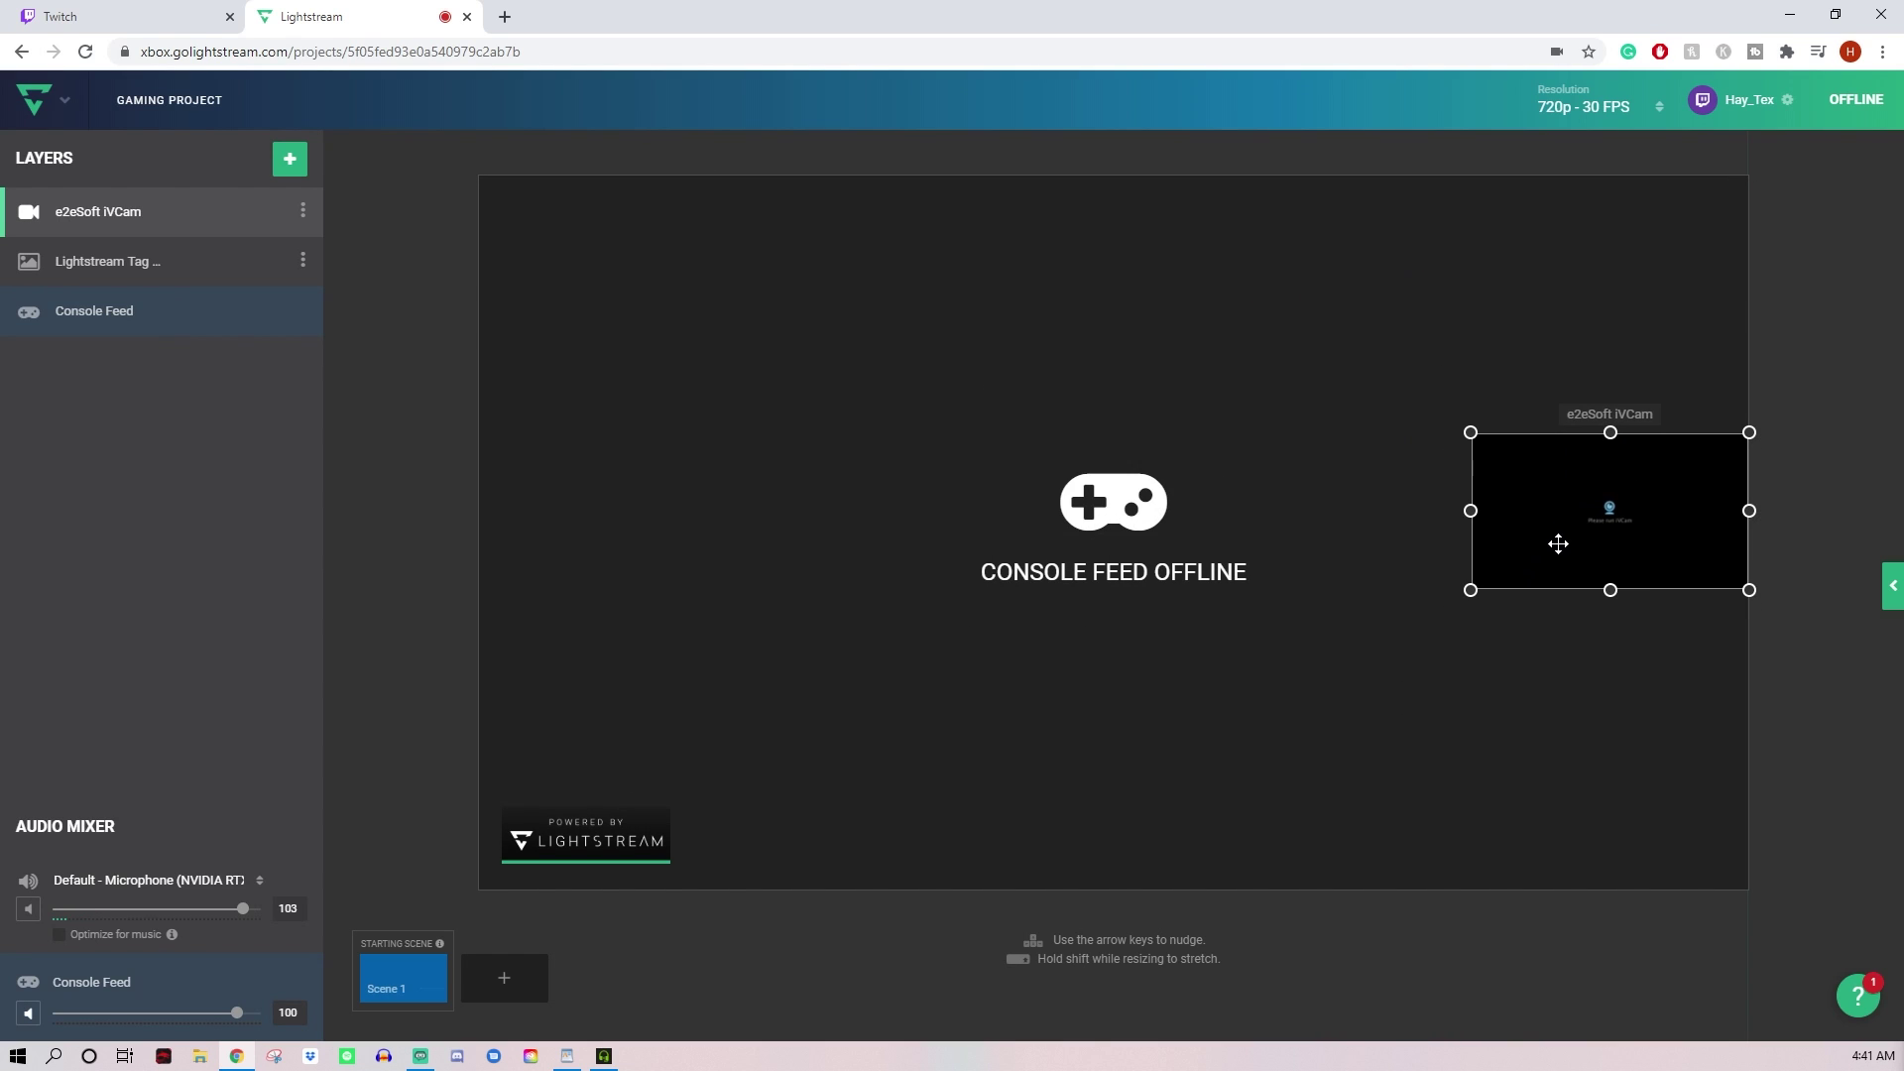
{"action": "left_click", "coordinate": [446, 373]}
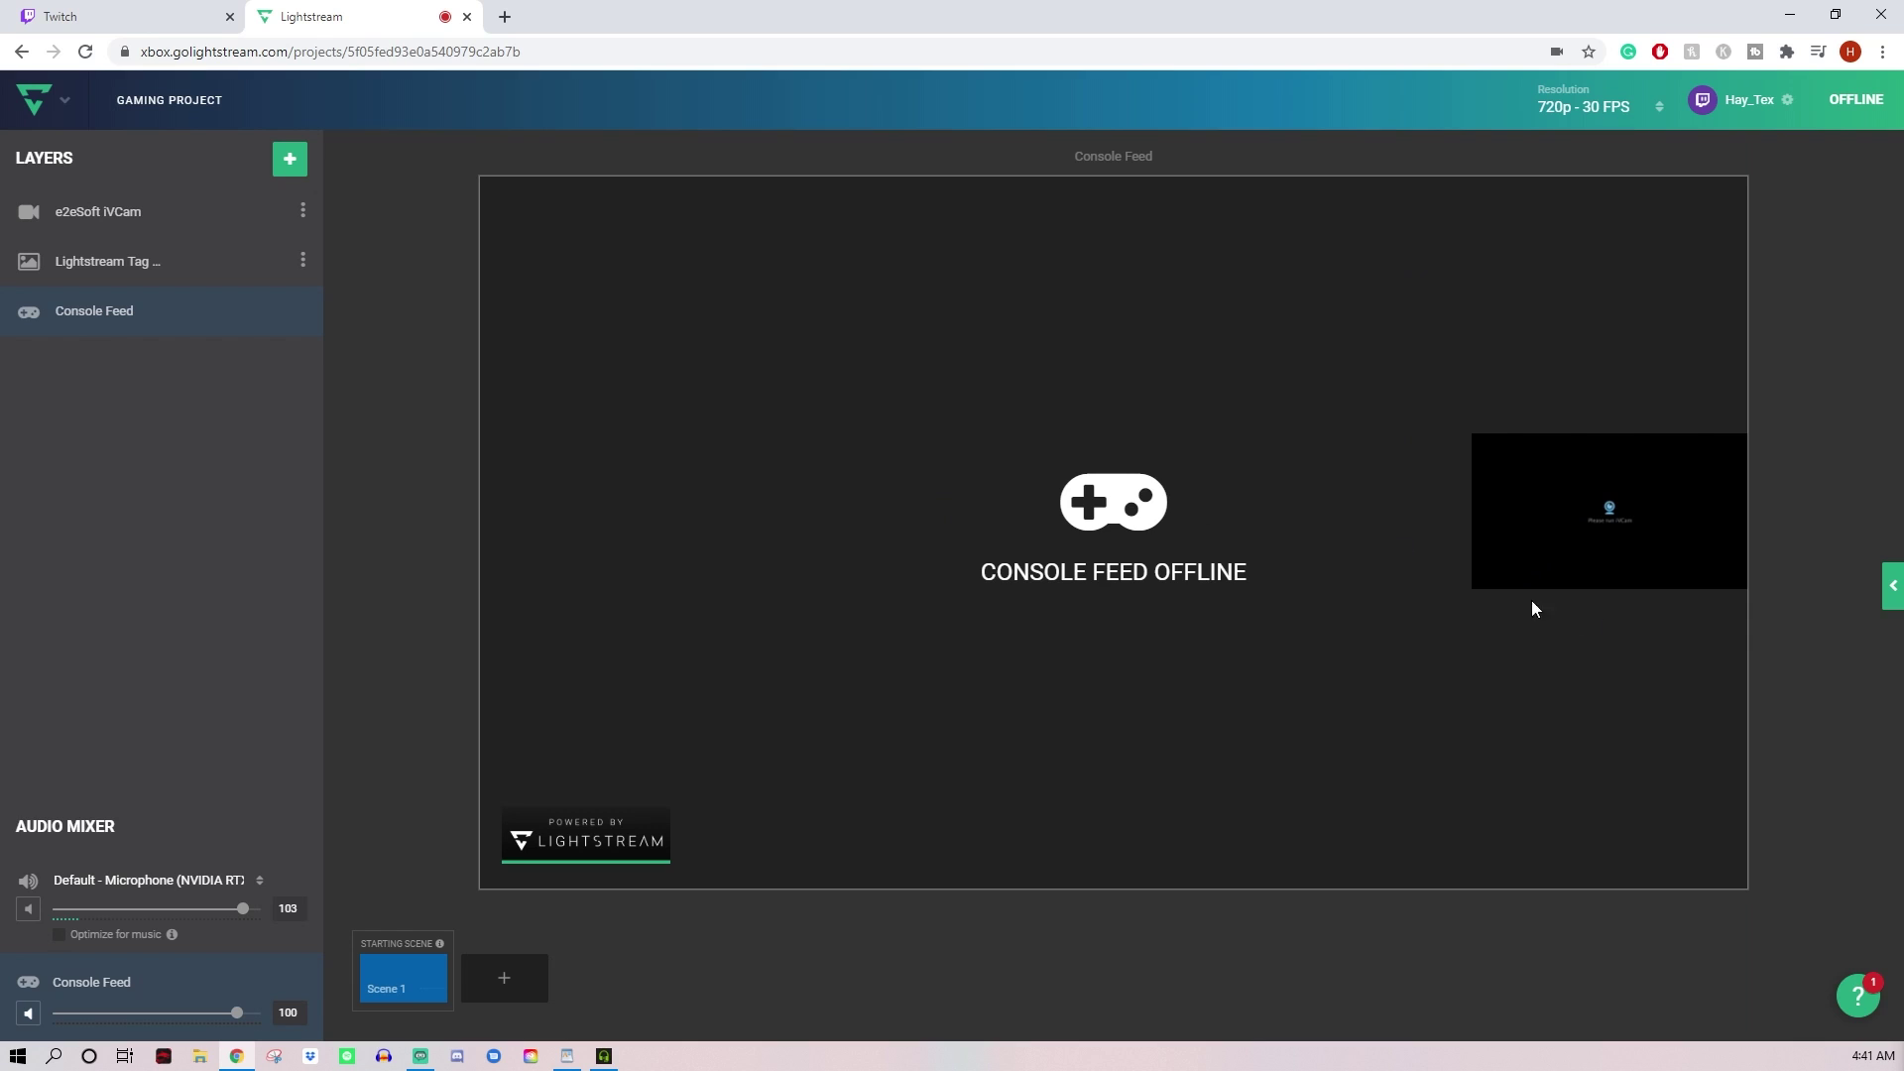
{"action": "left_click", "coordinate": [287, 165]}
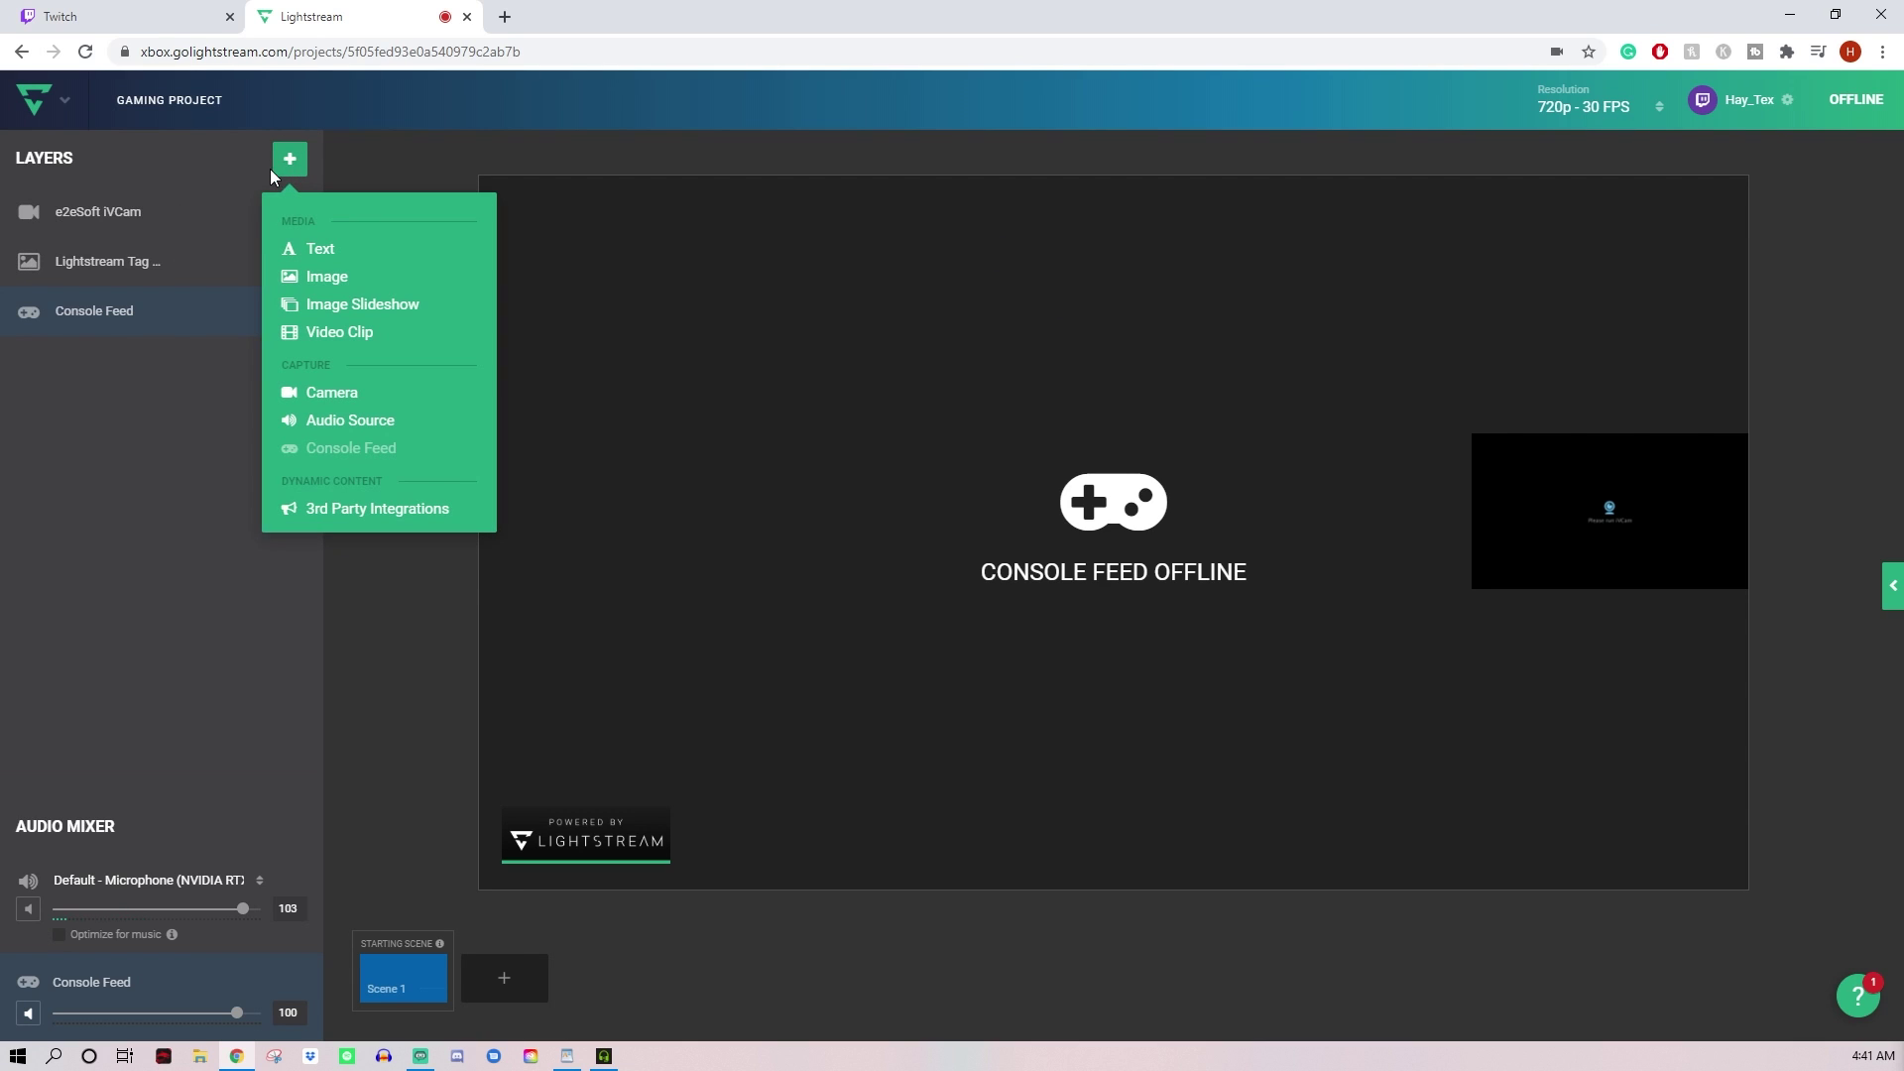
Step: Add the blue-frame Mixer overlay image and position its frame around the webcam
{"action": "left_click", "coordinate": [336, 278]}
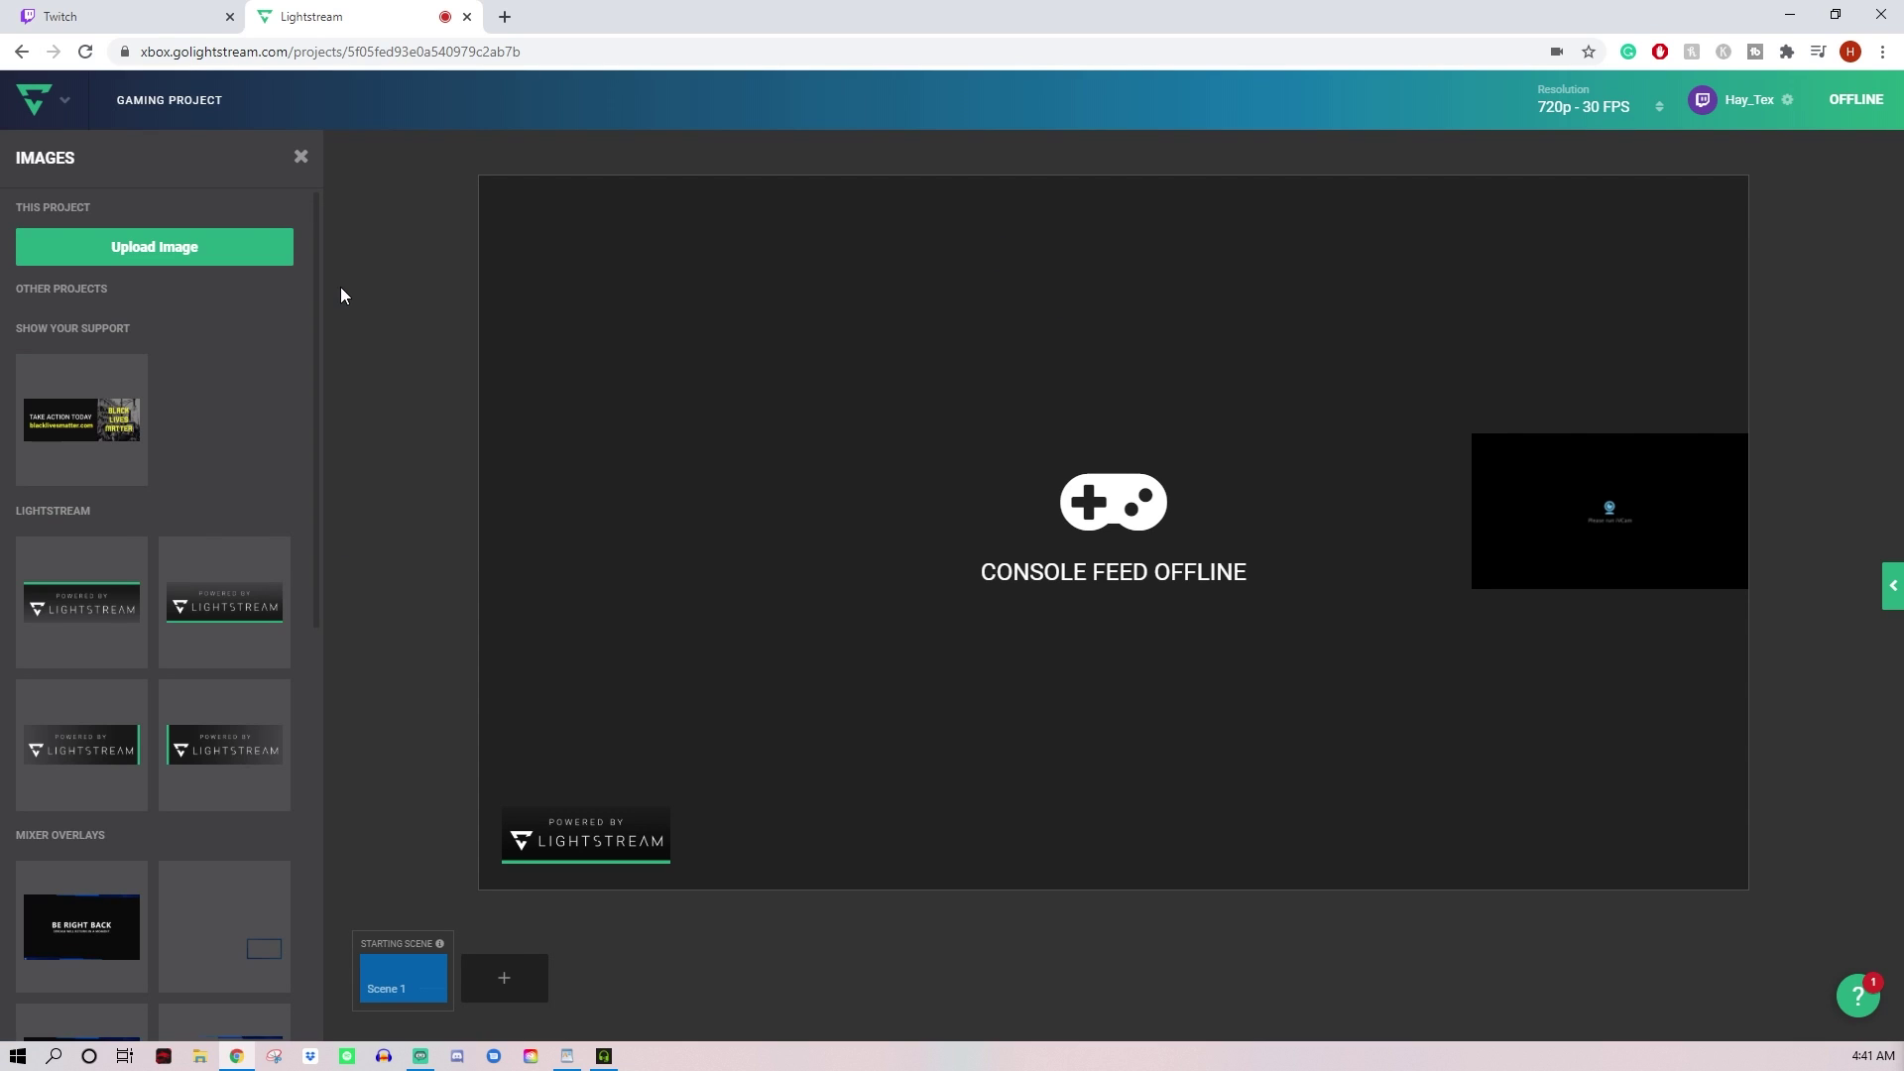
{"action": "scroll", "coordinate": [206, 468], "scroll_direction": "down", "scroll_amount": 3}
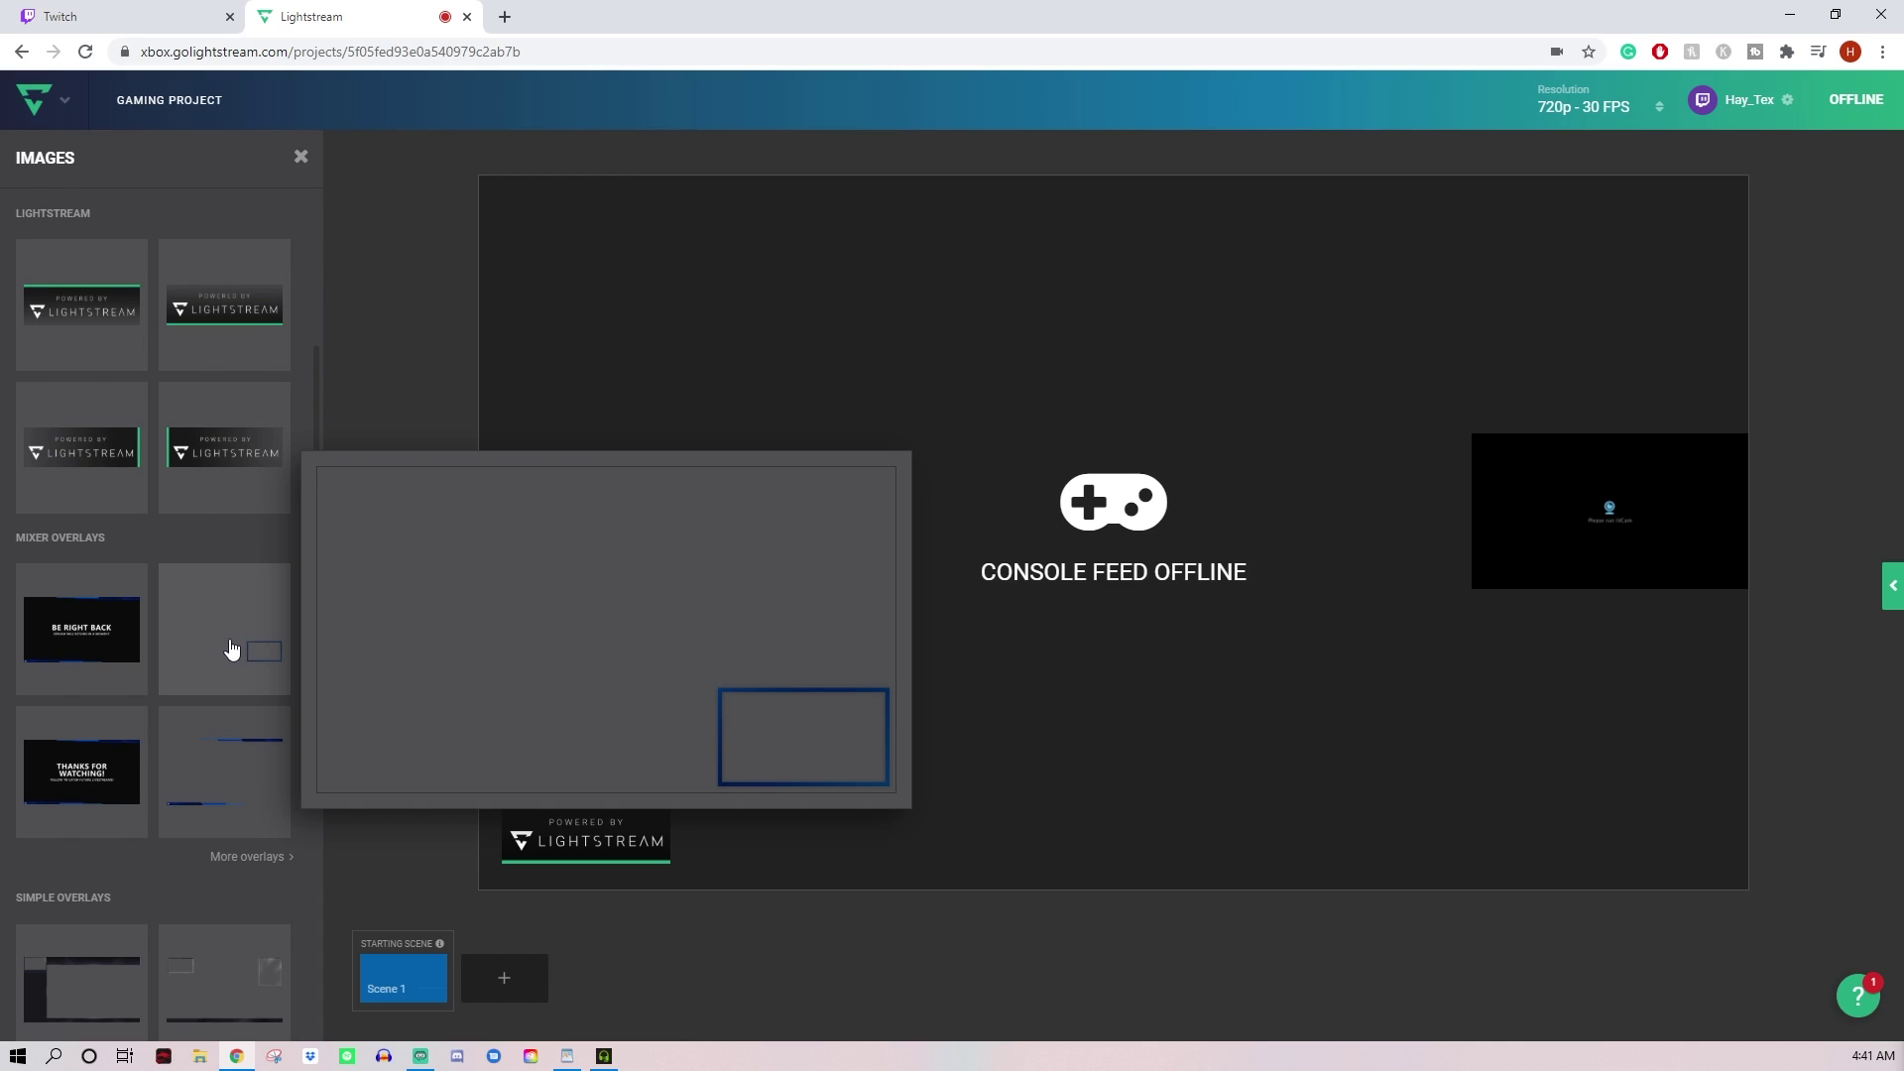
{"action": "left_click", "coordinate": [231, 649]}
{"action": "left_click_drag", "start_coordinate": [1454, 808], "coordinate": [1432, 531]}
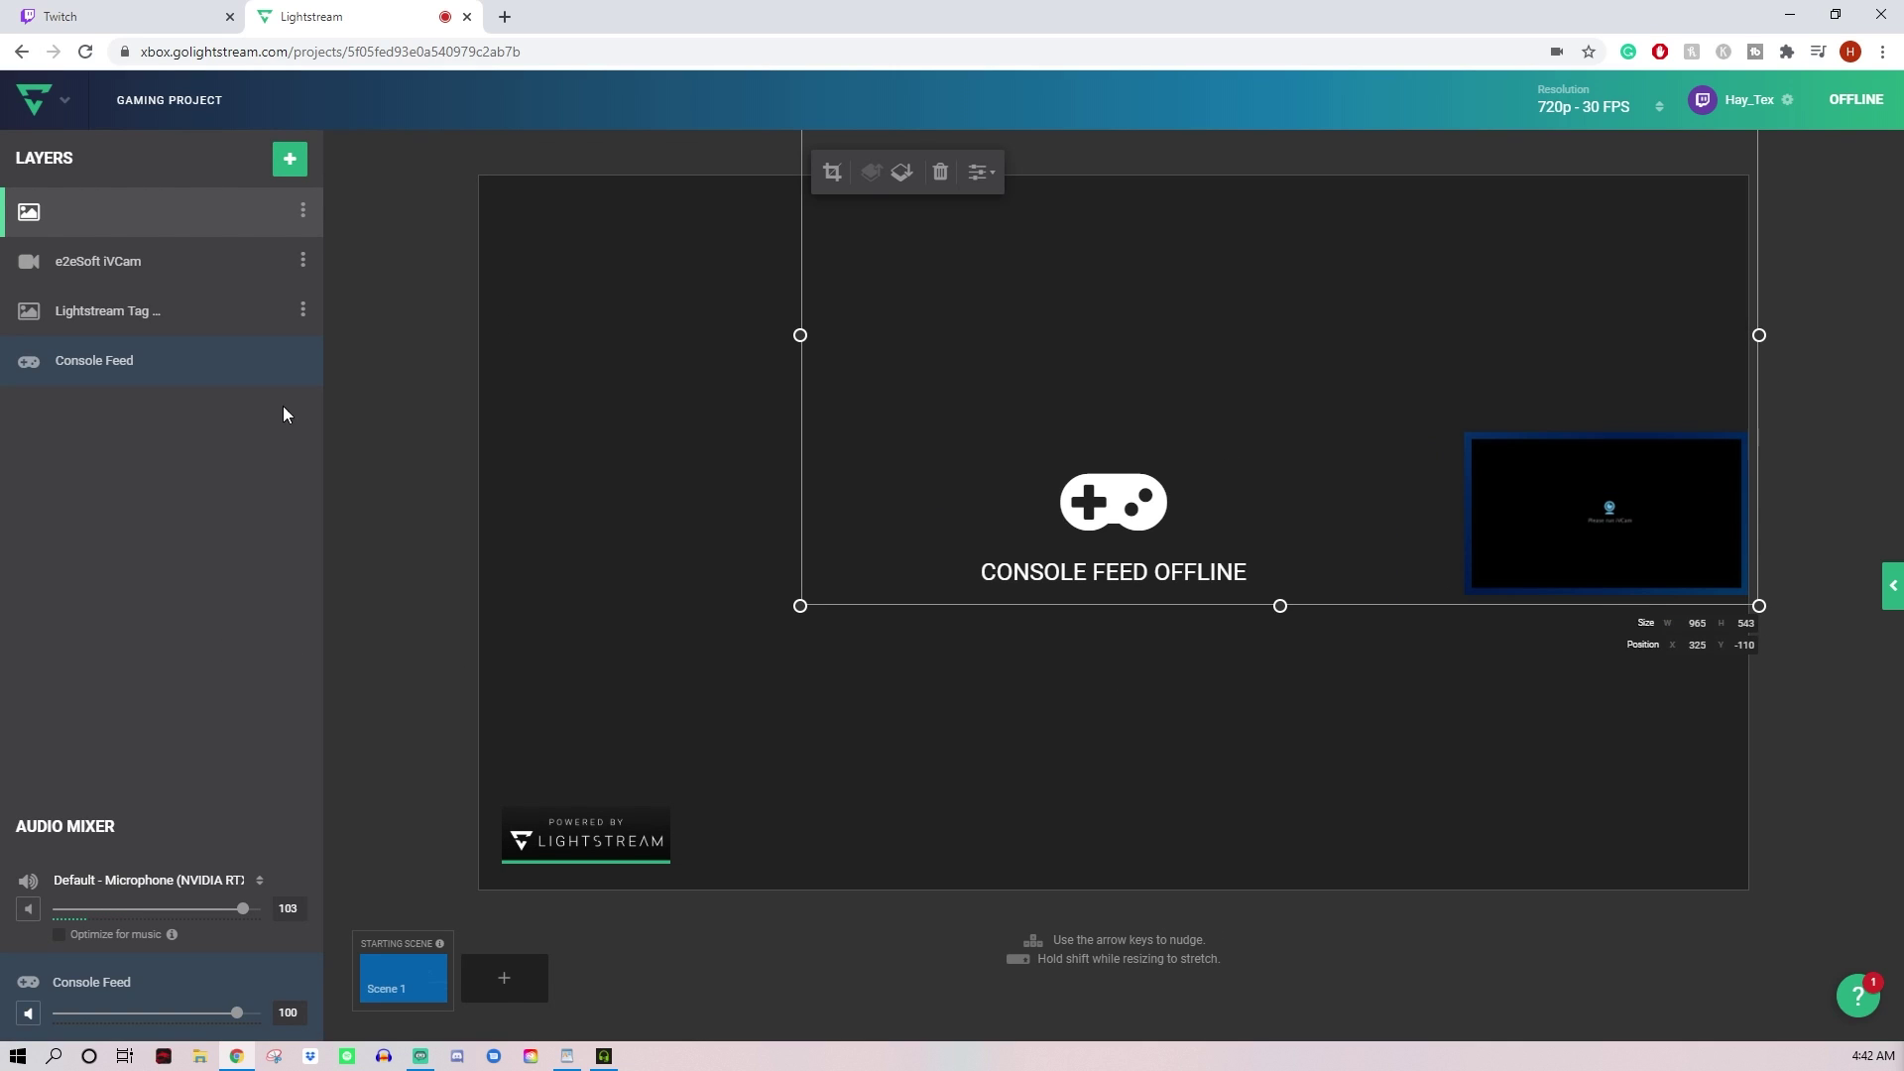
{"action": "left_click", "coordinate": [391, 377]}
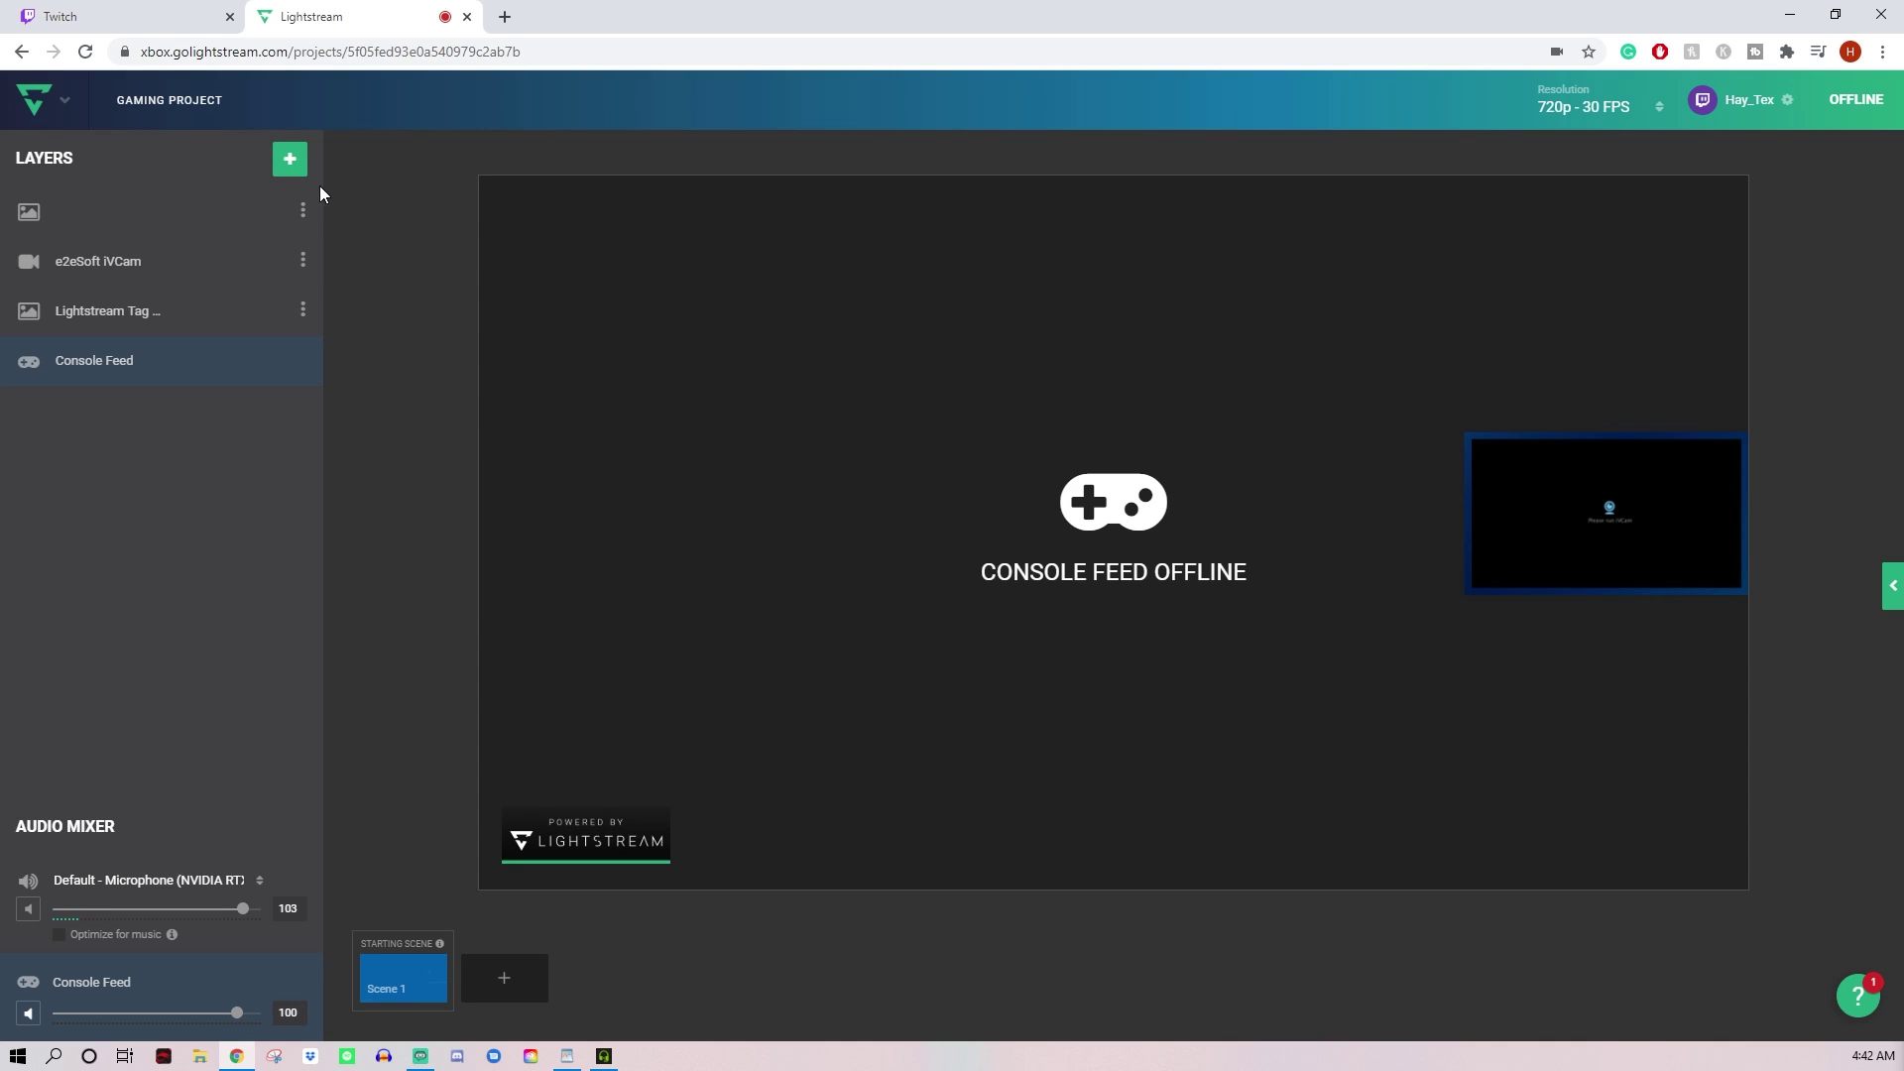
Step: Add the white slanted banner overlay as another image layer
{"action": "left_click", "coordinate": [297, 167]}
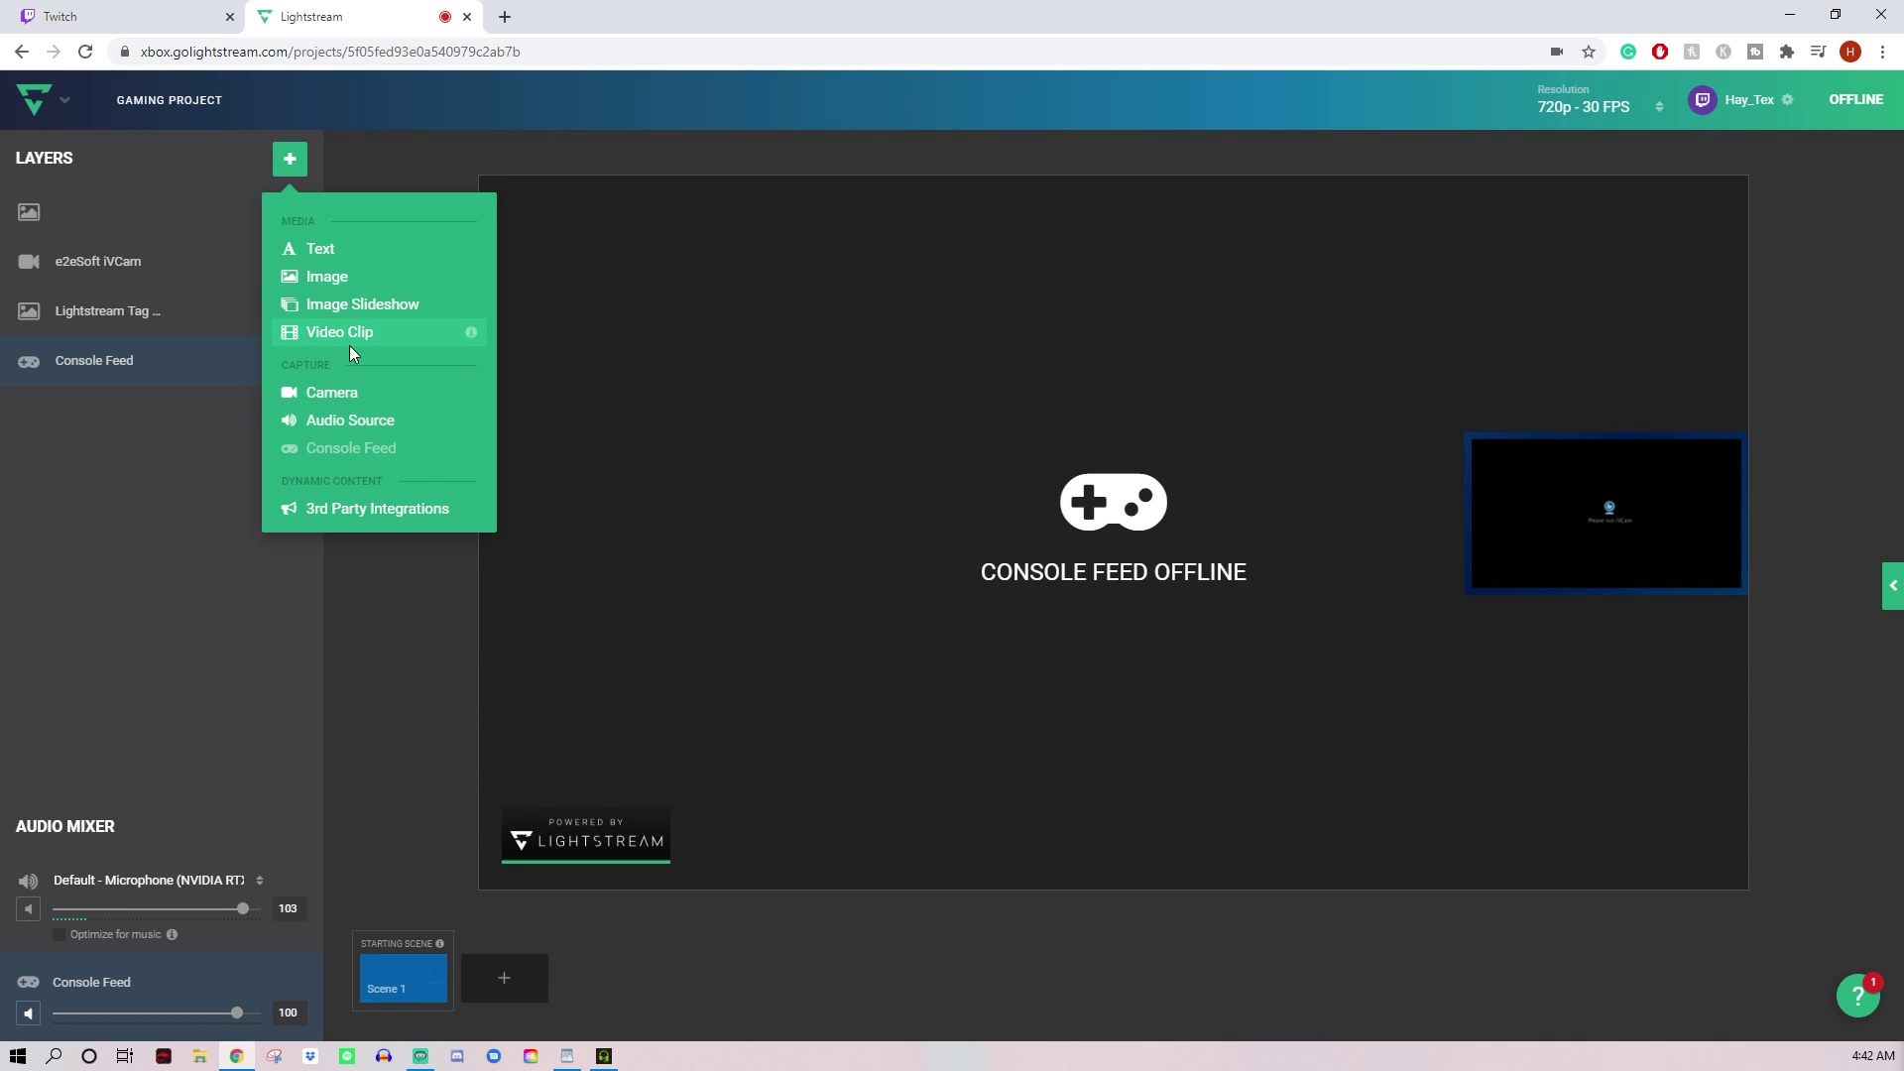
{"action": "left_click", "coordinate": [333, 276]}
{"action": "scroll", "coordinate": [144, 727], "scroll_direction": "down", "scroll_amount": 6}
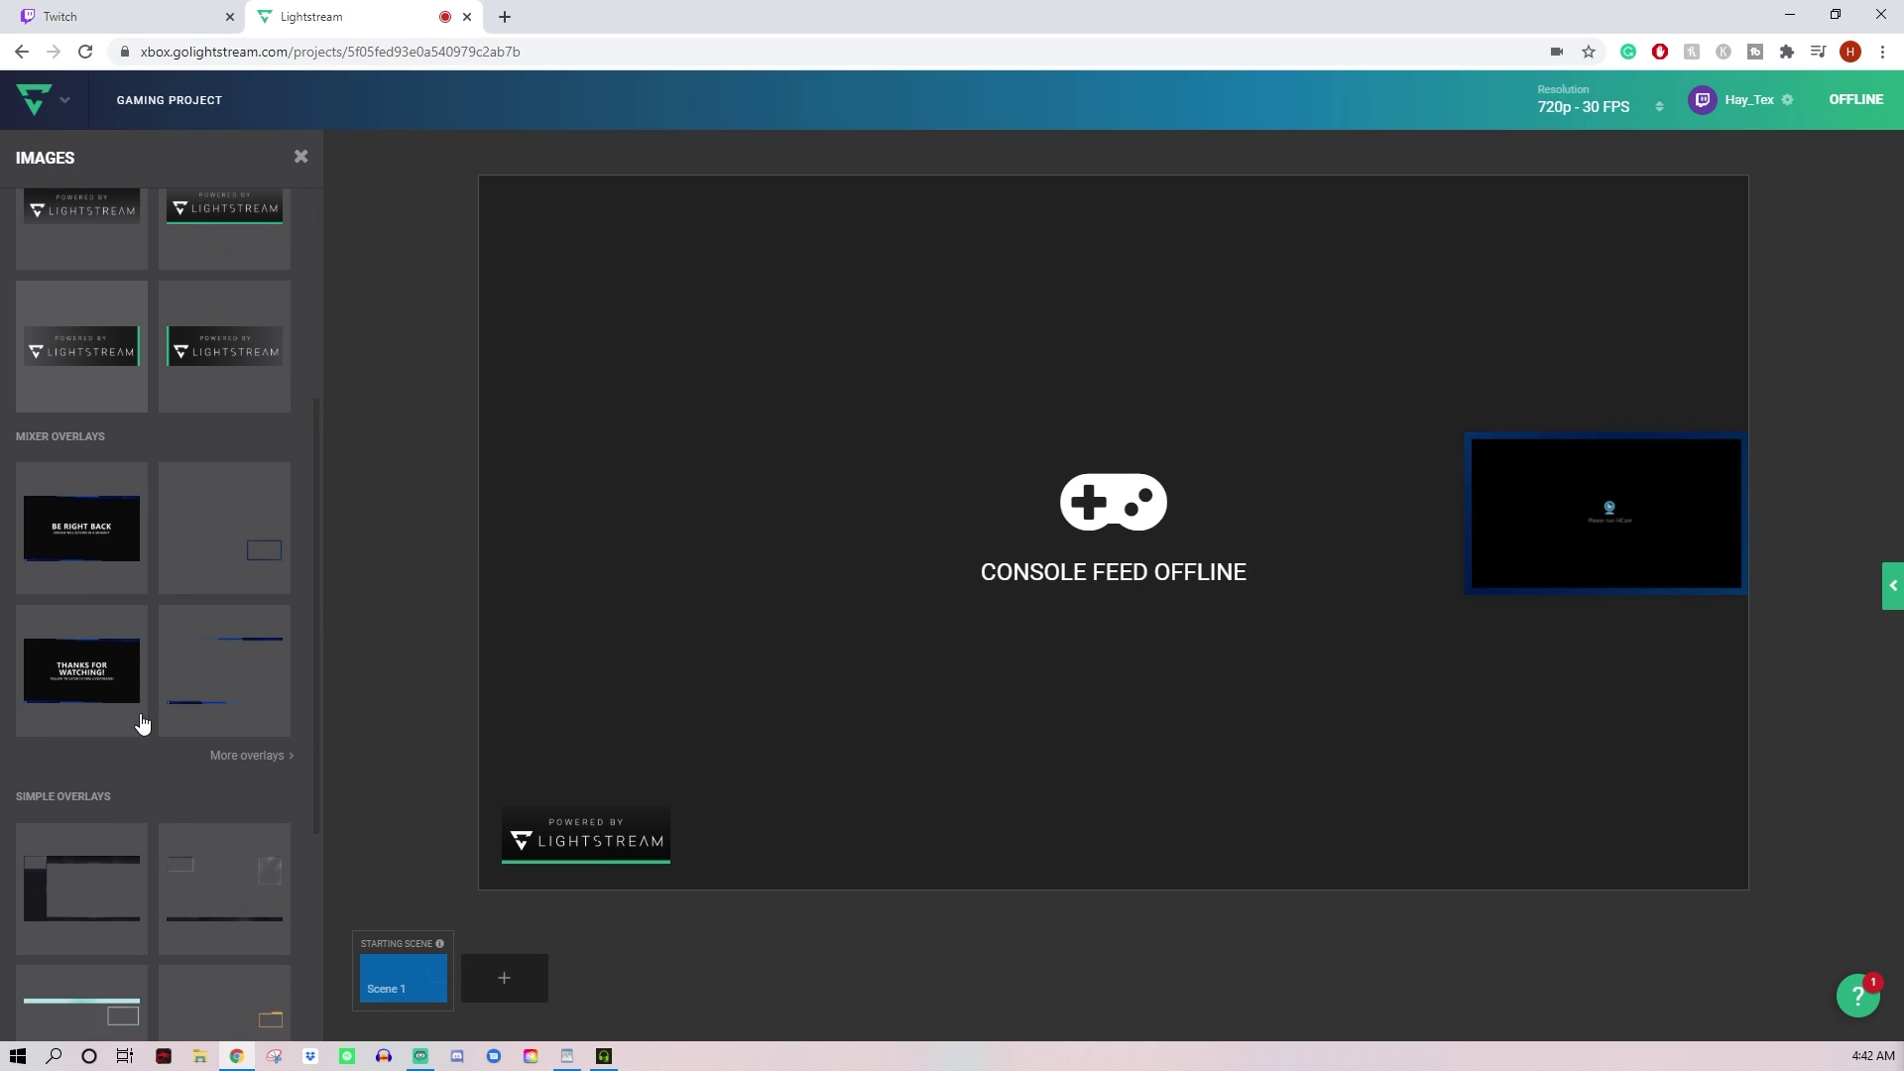
{"action": "scroll", "coordinate": [144, 727], "scroll_direction": "down", "scroll_amount": 3}
{"action": "left_click", "coordinate": [74, 898]}
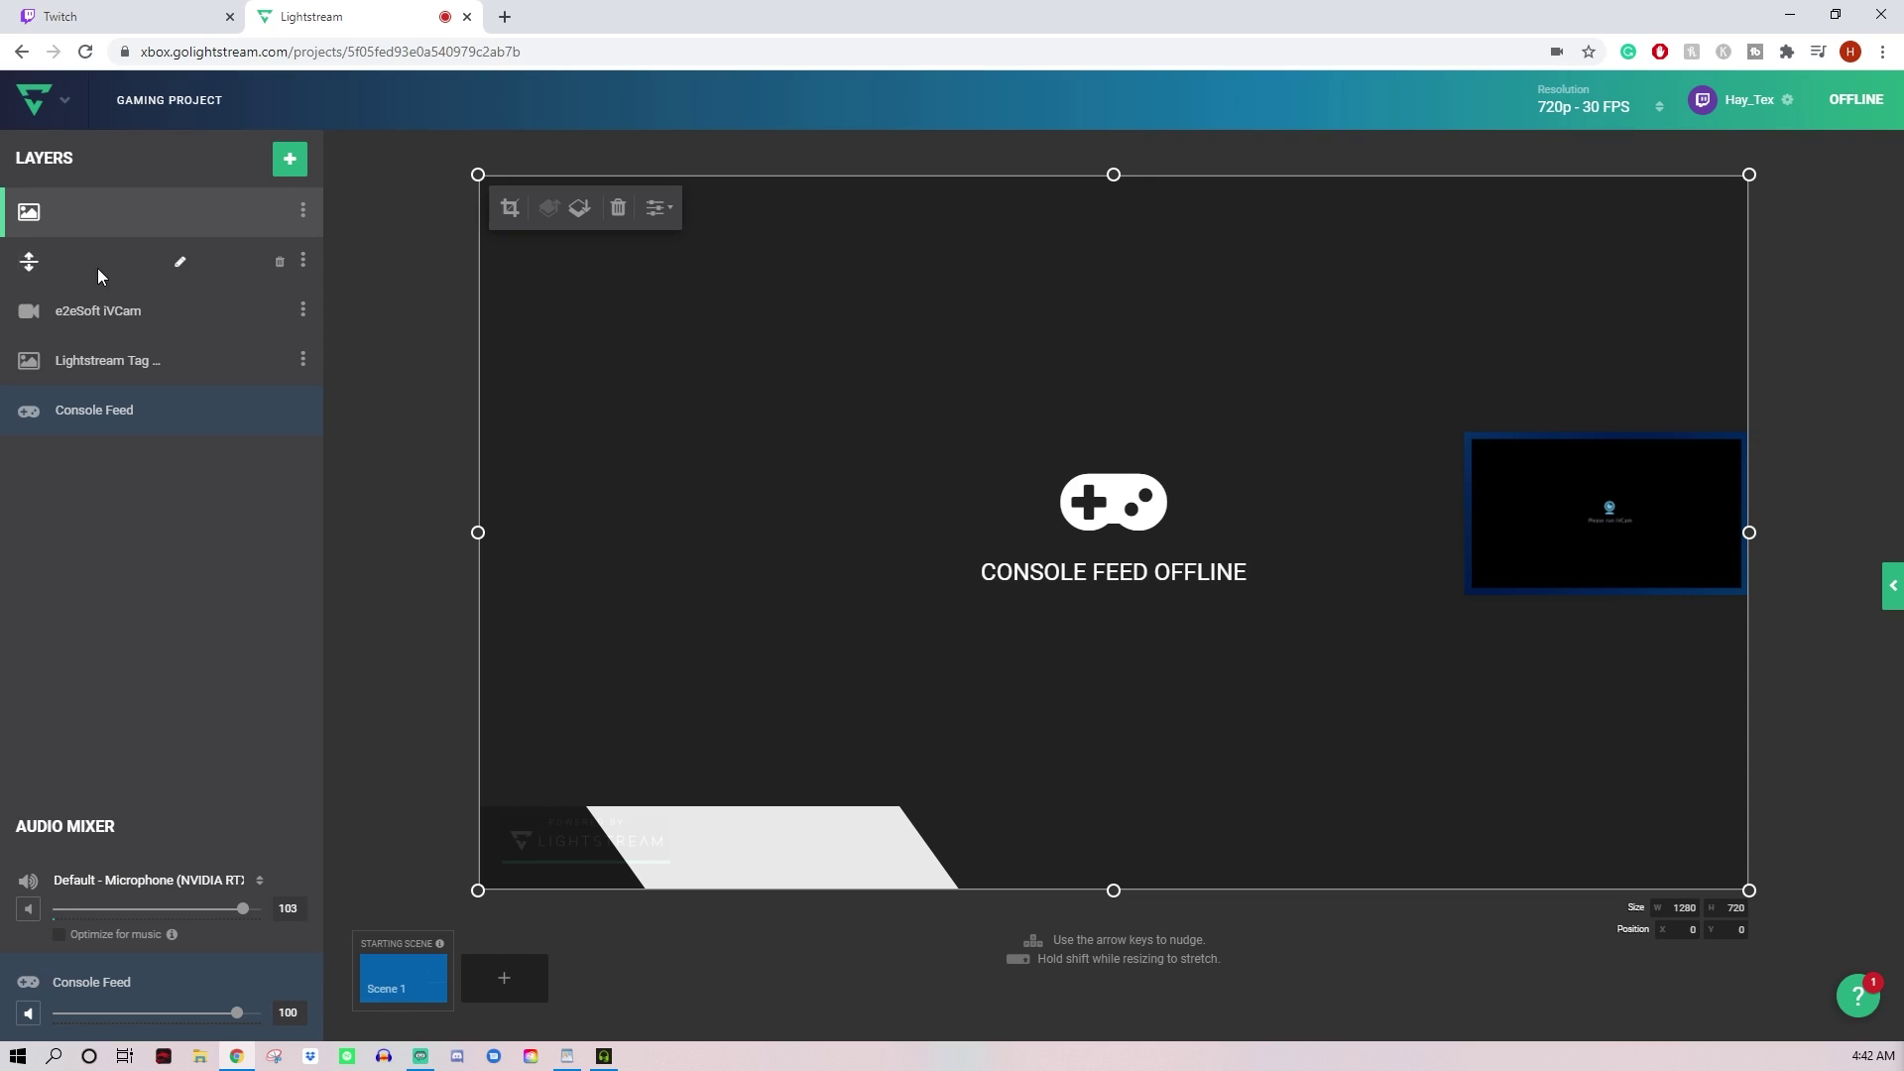
Step: Move the Lightstream Tag from the bottom-left to just above the webcam box
{"action": "left_click", "coordinate": [97, 360]}
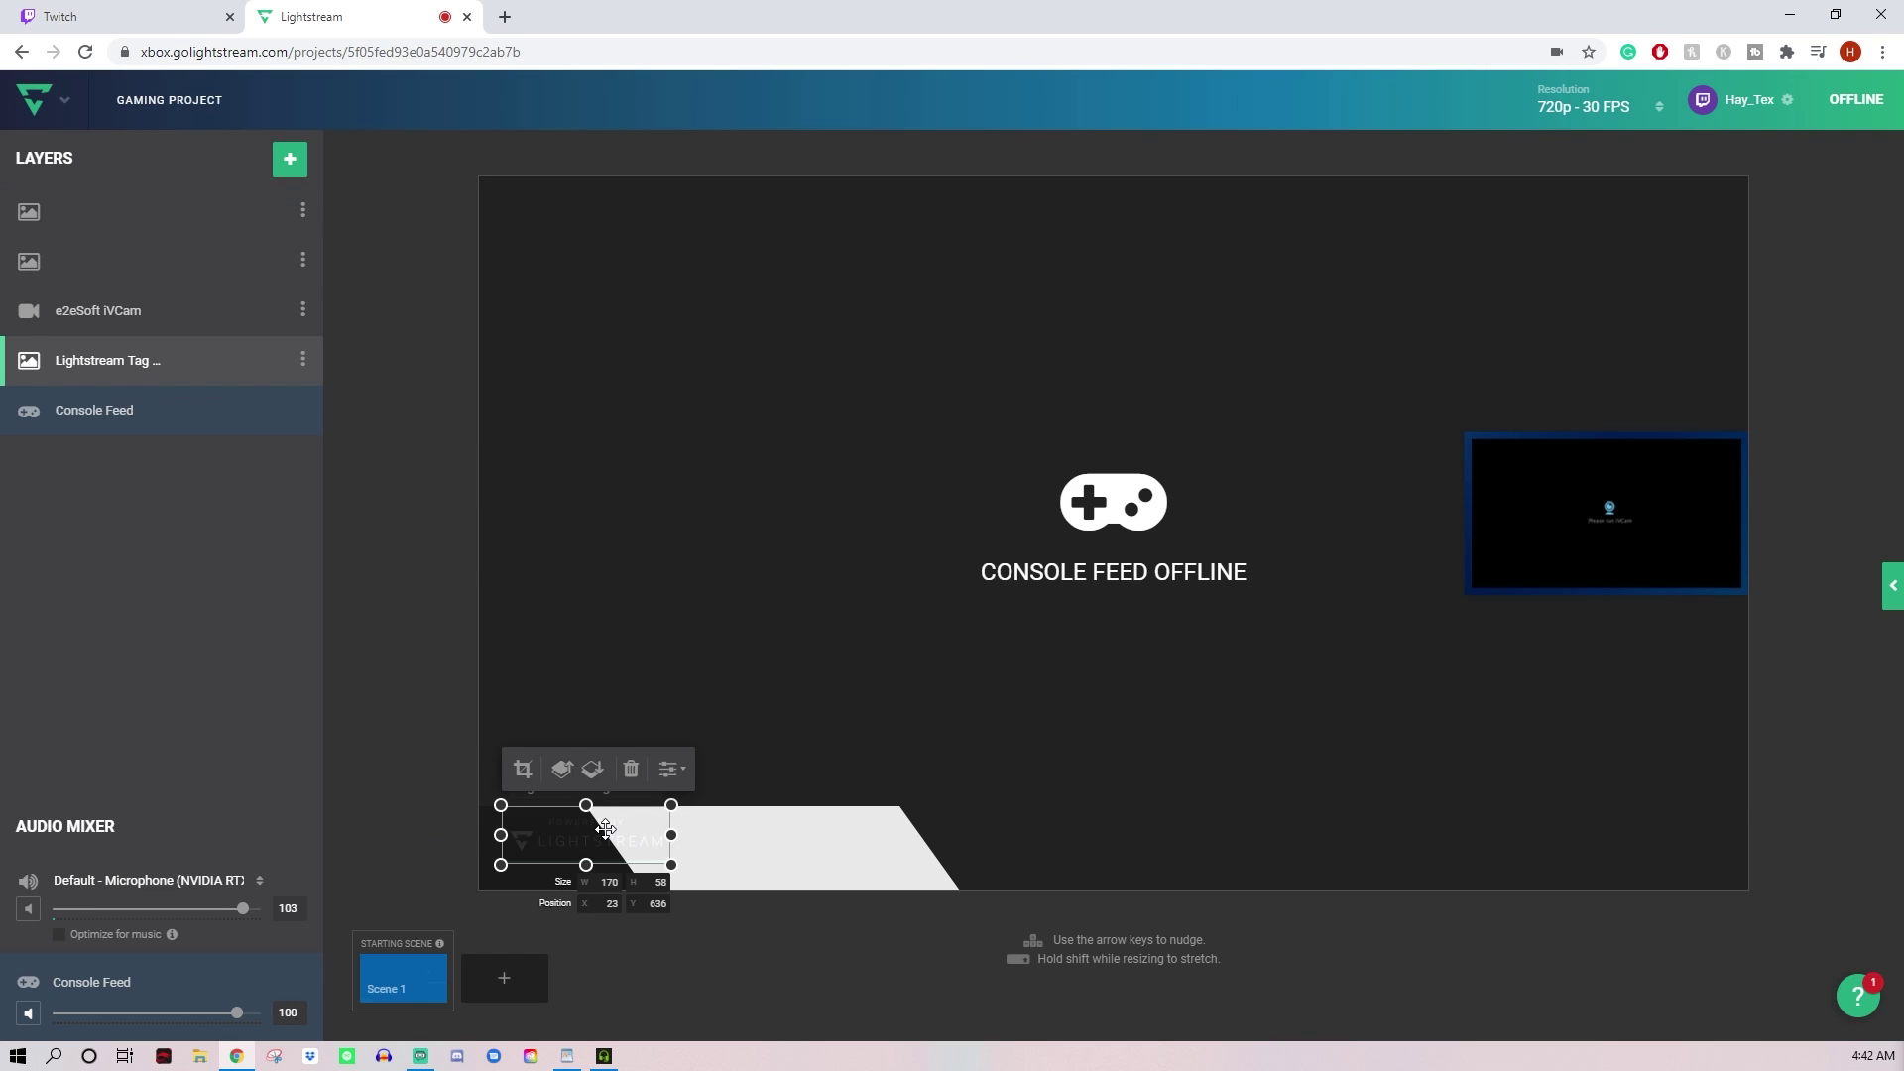
{"action": "left_click_drag", "start_coordinate": [612, 835], "coordinate": [1676, 382]}
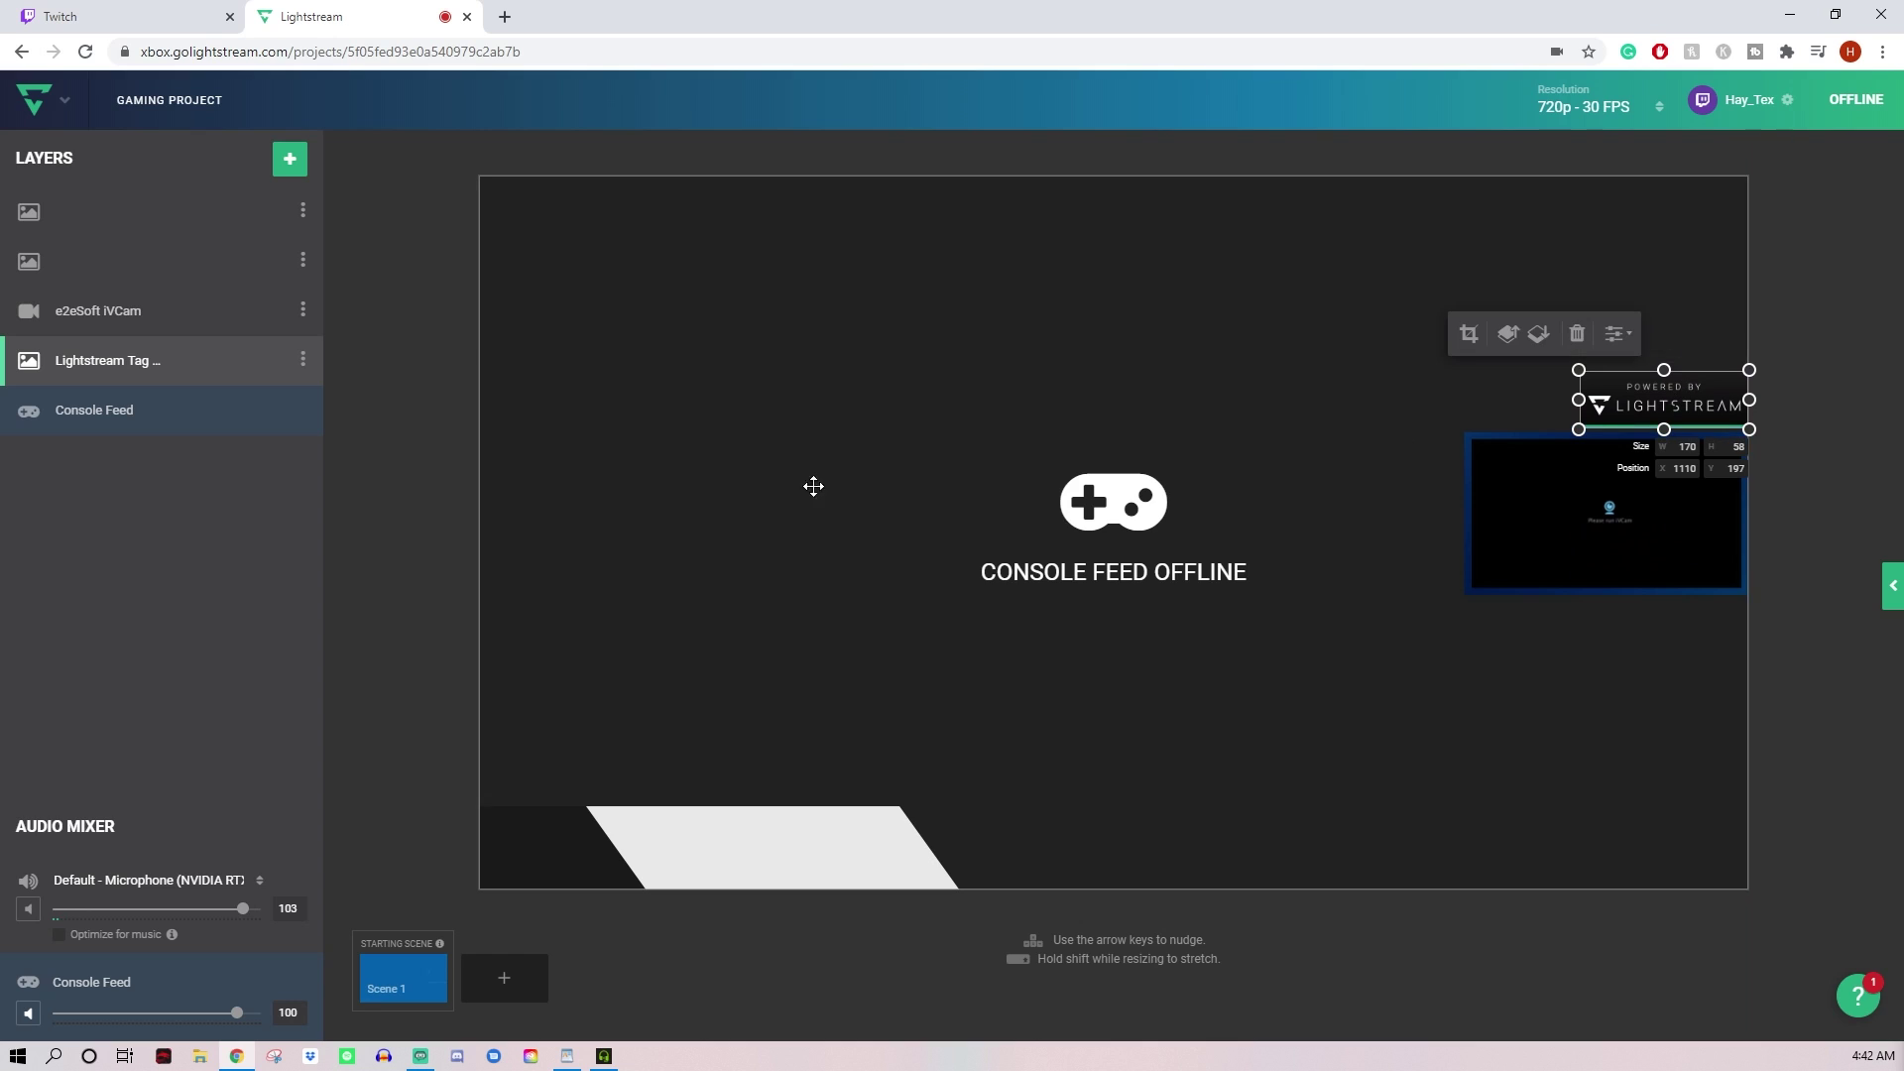
{"action": "left_click", "coordinate": [414, 435]}
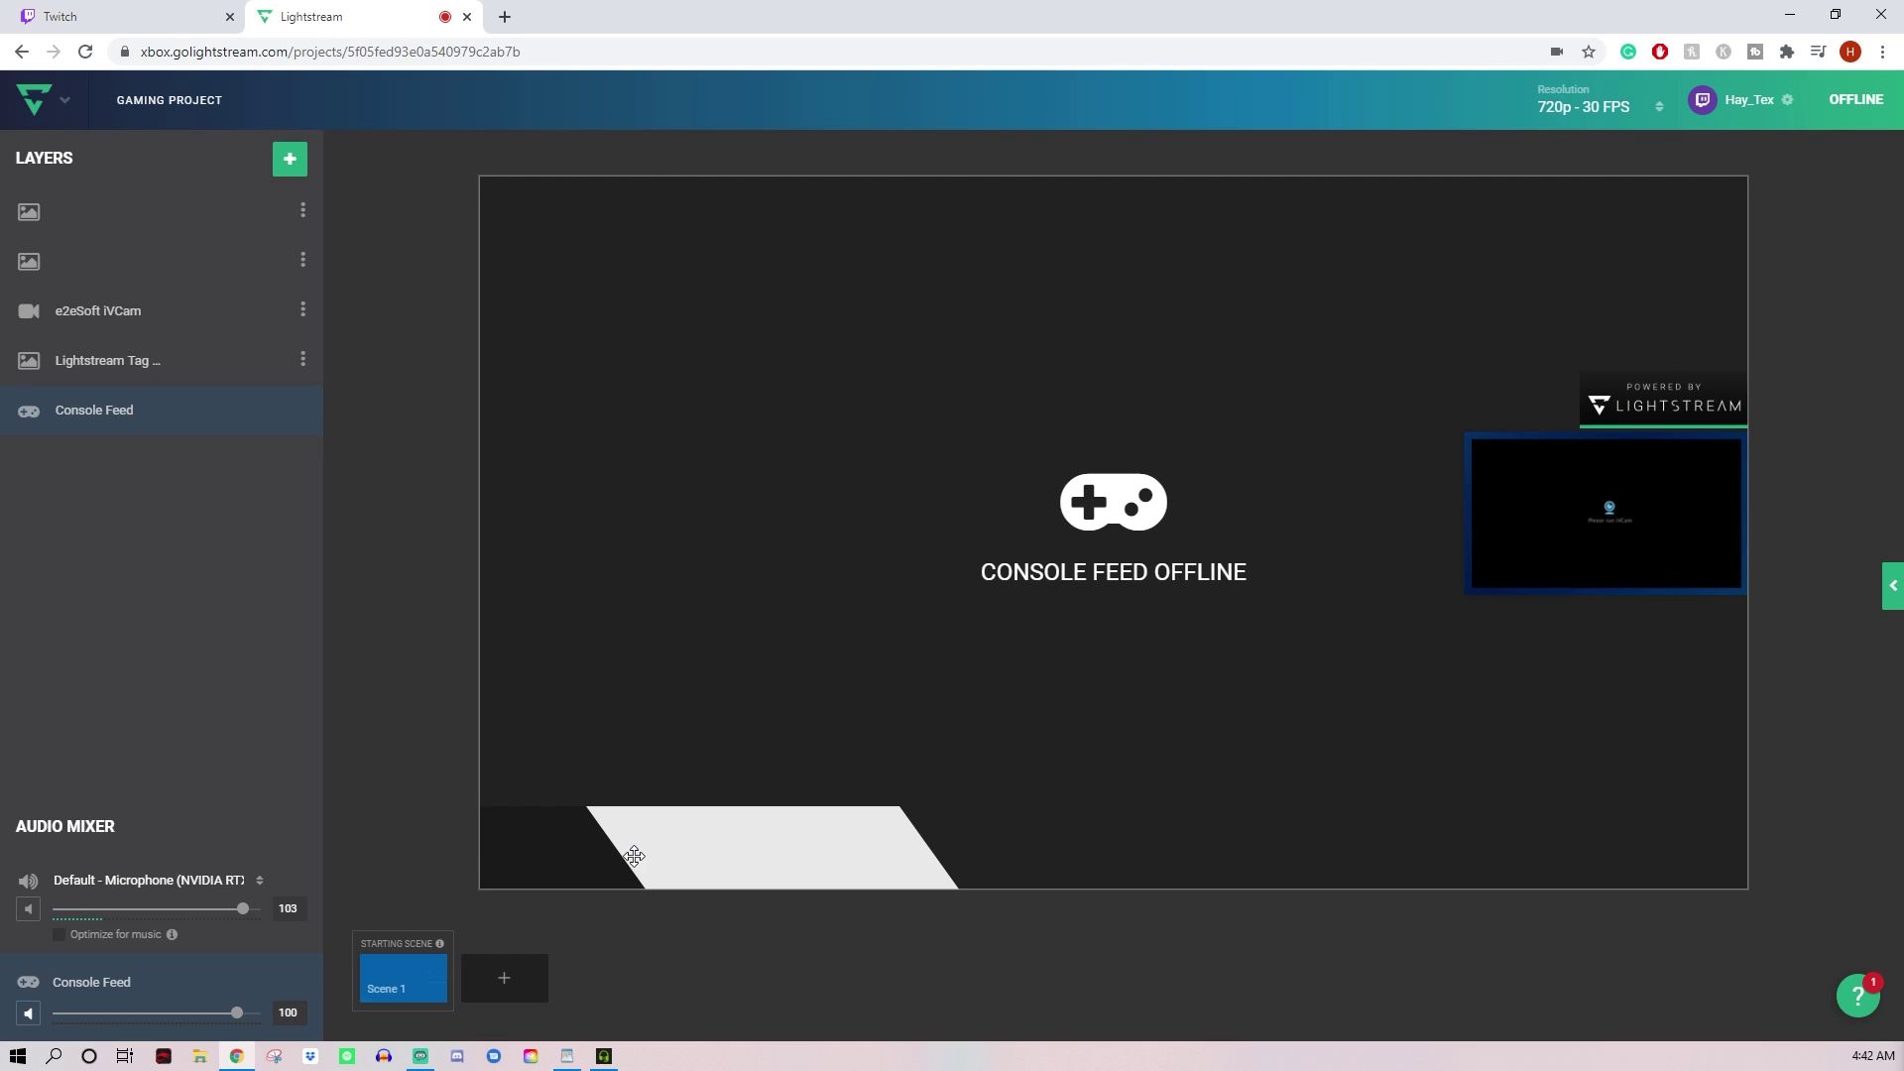
{"action": "left_click", "coordinate": [290, 158]}
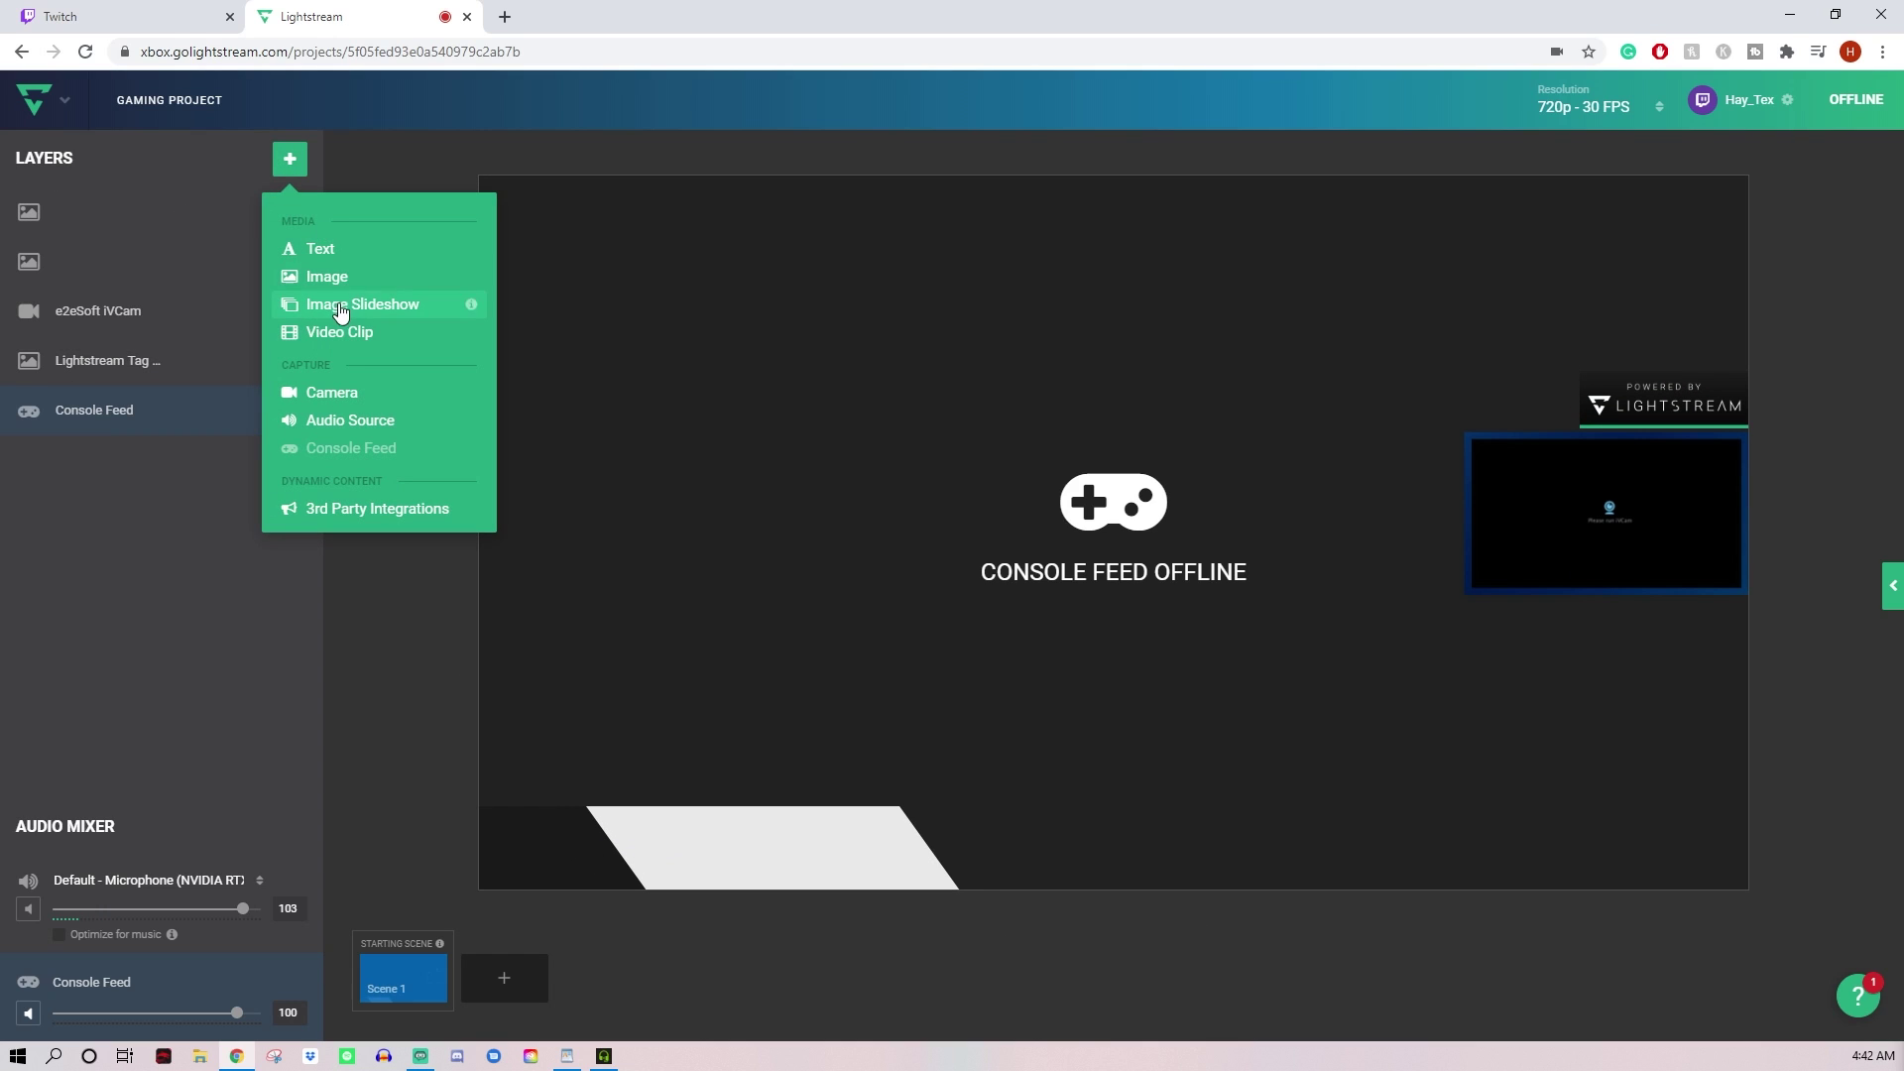
Step: Add a text layer reading HAYTEX and change its font size from 40 to 25
{"action": "left_click", "coordinate": [301, 248]}
{"action": "double_click", "coordinate": [1062, 531]}
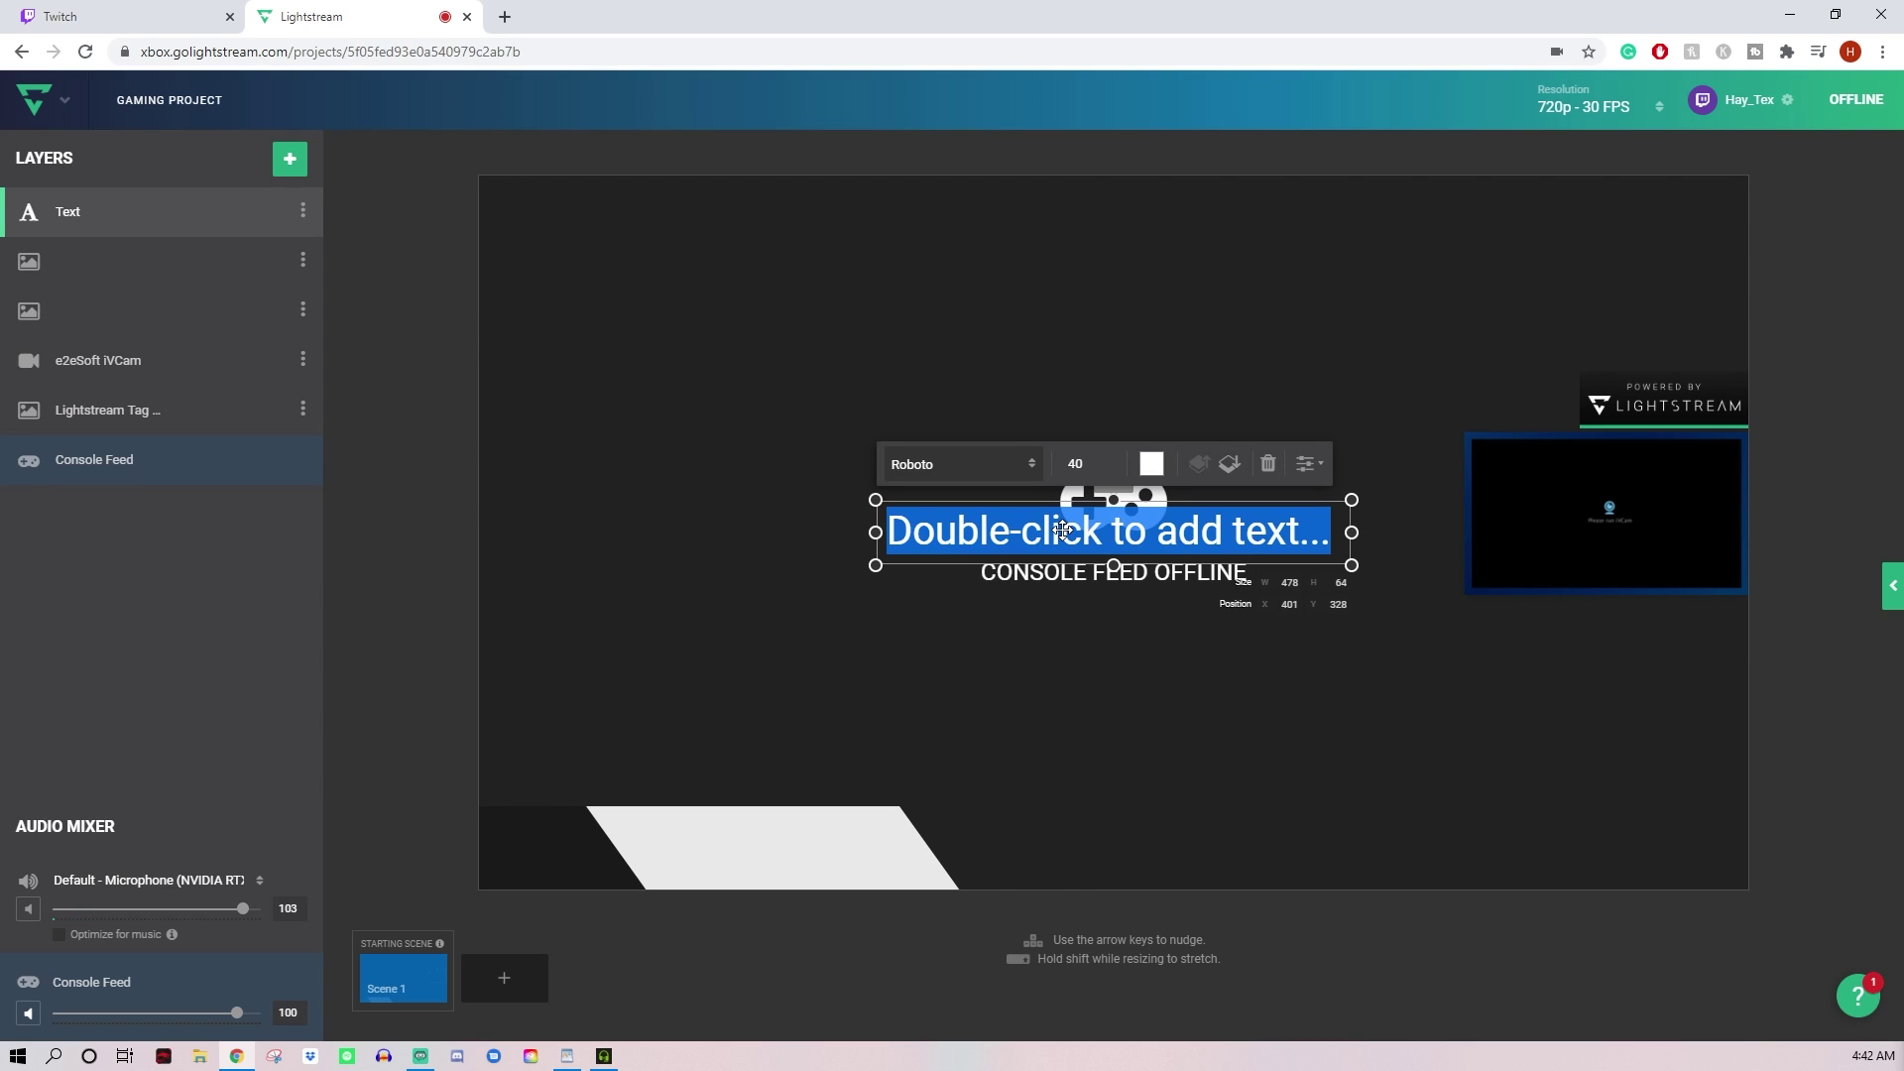
{"action": "type", "text": "HAYTEX"}
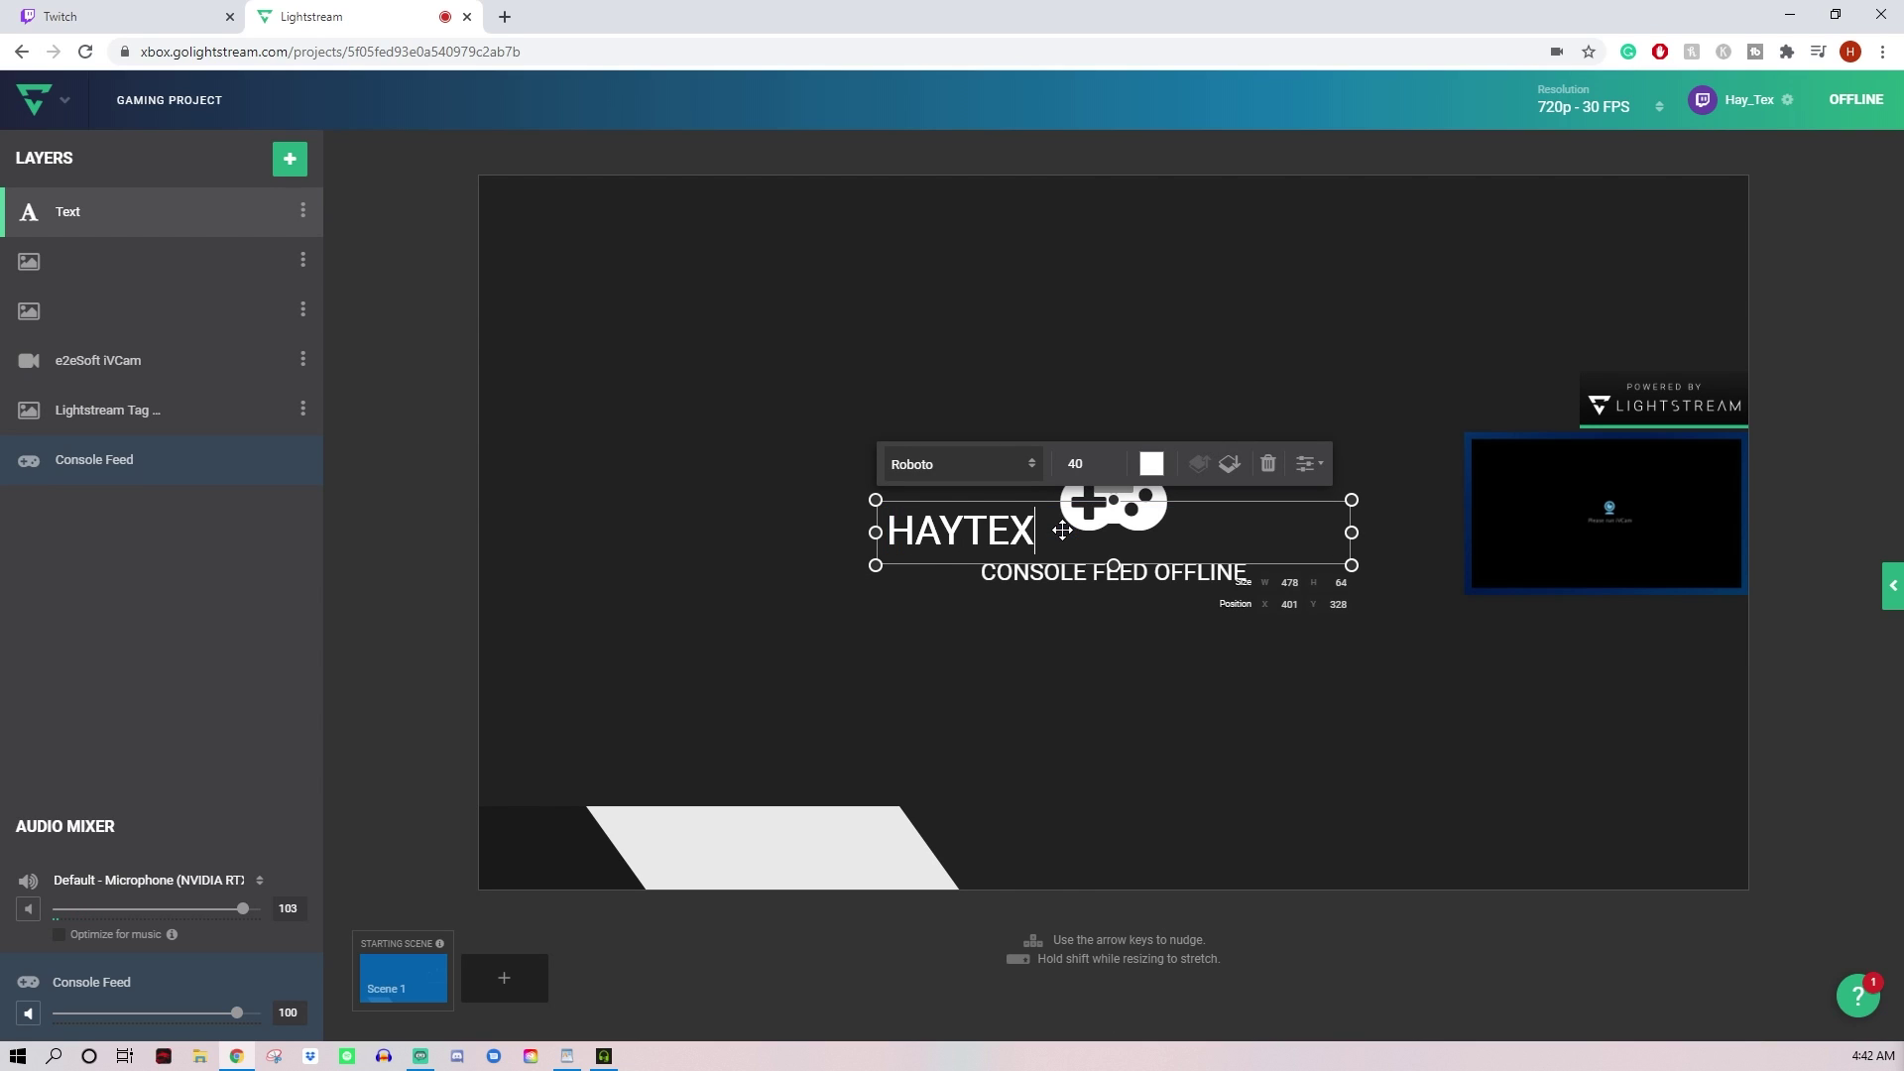
{"action": "left_click", "coordinate": [1066, 464]}
{"action": "double_click", "coordinate": [1065, 464]}
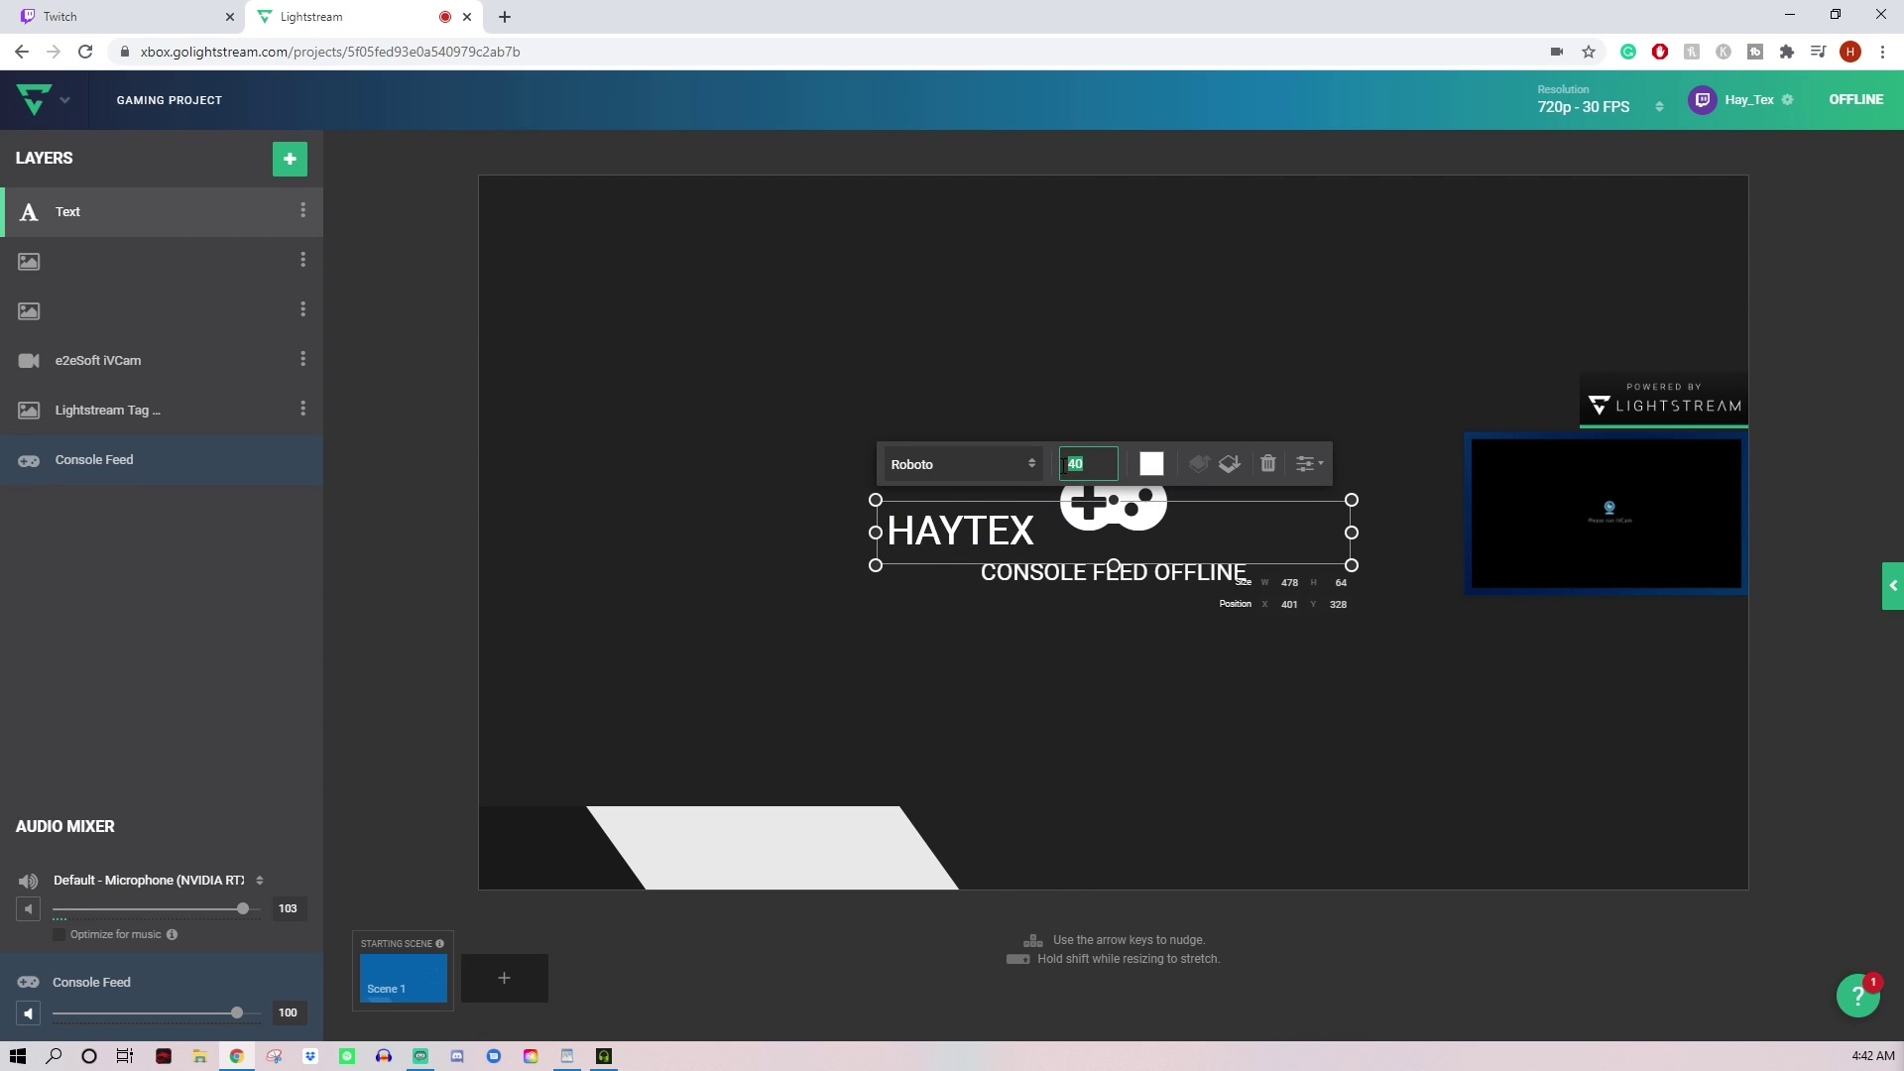
{"action": "type", "text": "25"}
{"action": "key", "text": "Return"}
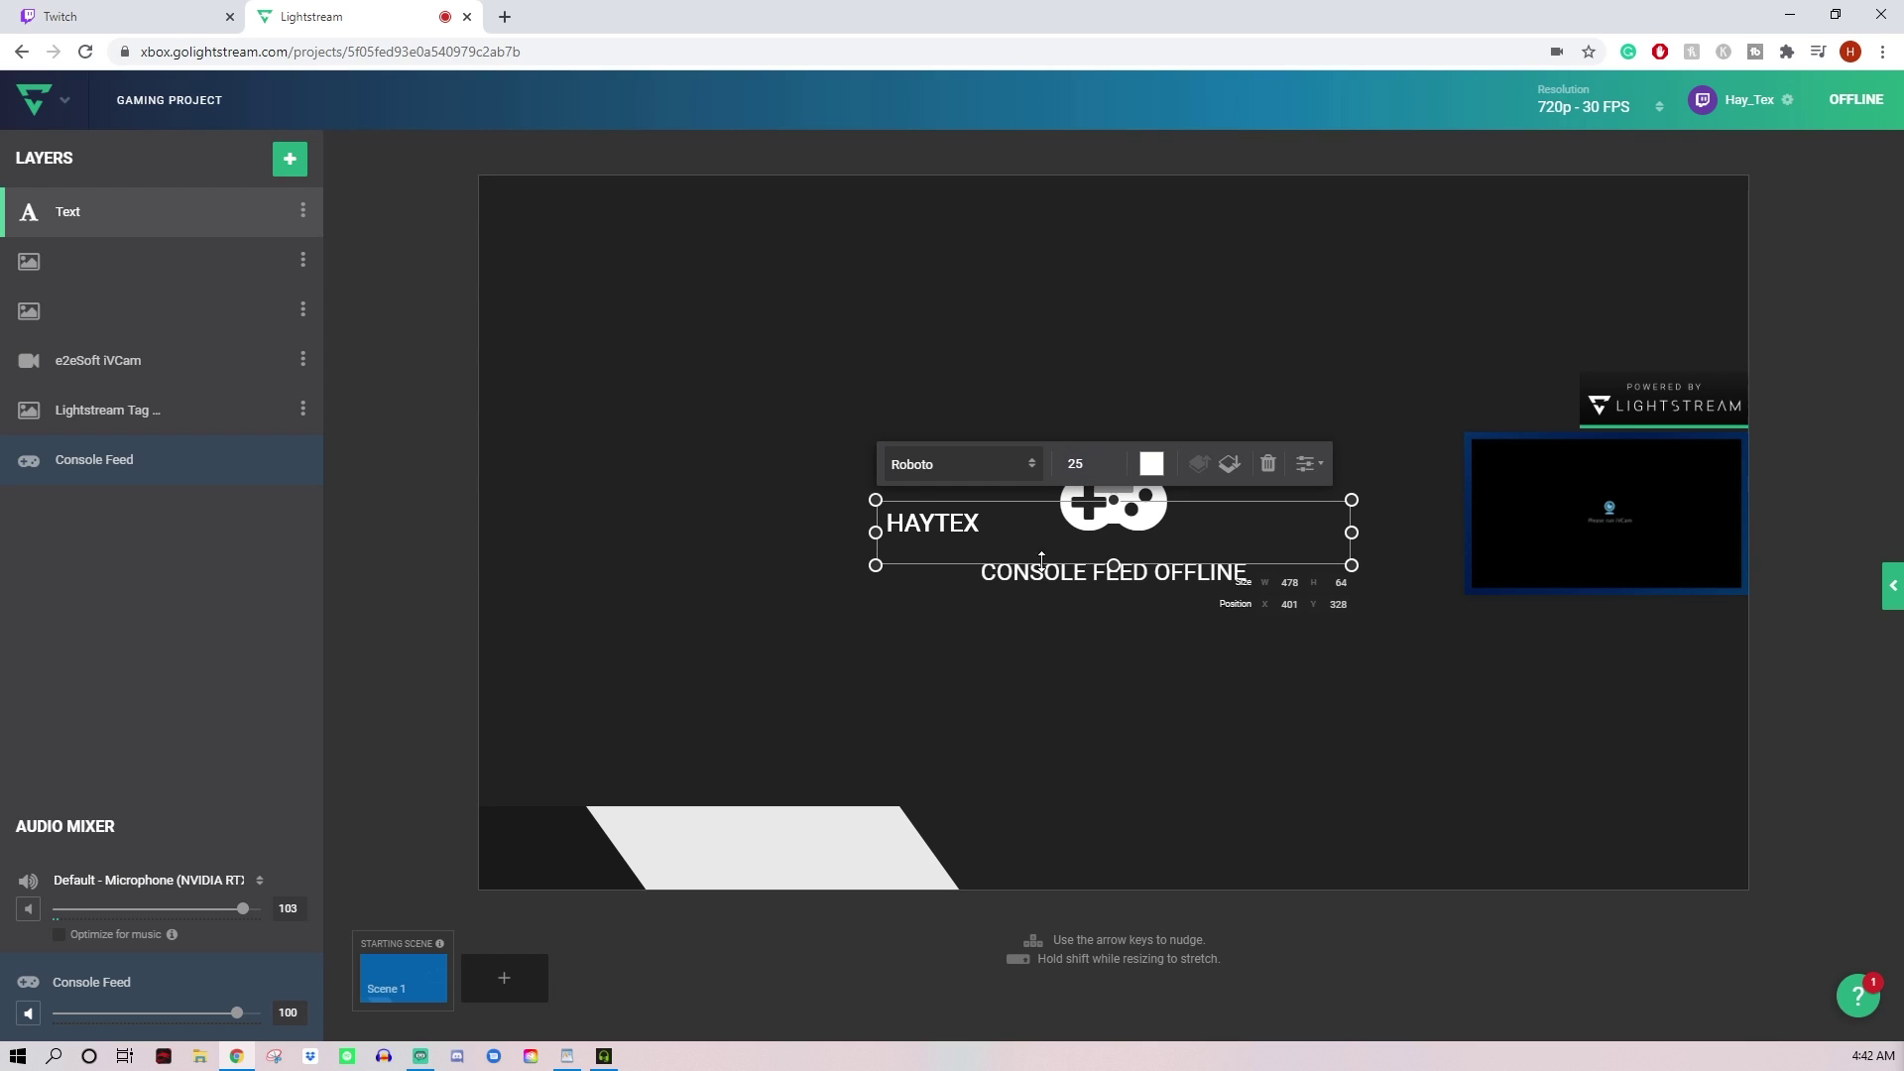
Step: Place the HAYTEX text onto the dark bottom-left end of the banner
{"action": "left_click_drag", "start_coordinate": [958, 539], "coordinate": [584, 863]}
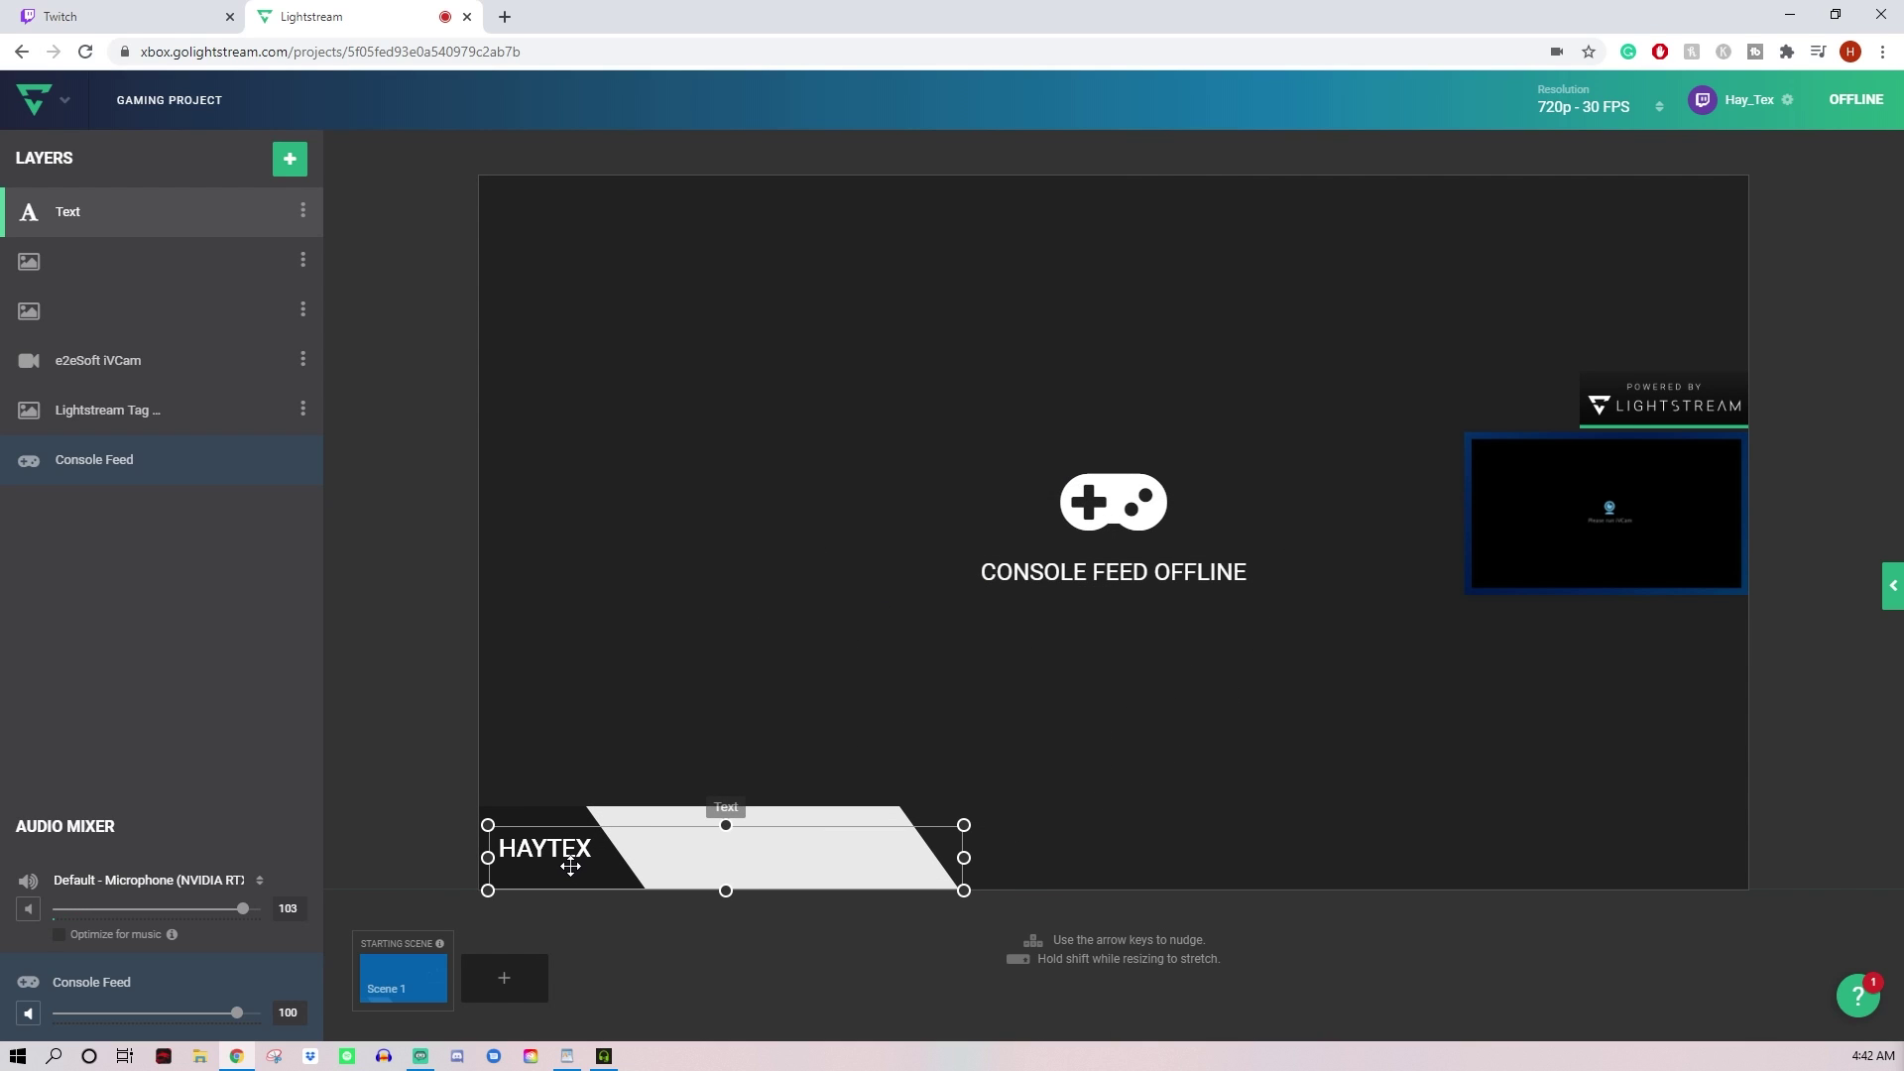
{"action": "left_click_drag", "start_coordinate": [570, 866], "coordinate": [560, 865]}
{"action": "left_click", "coordinate": [416, 688]}
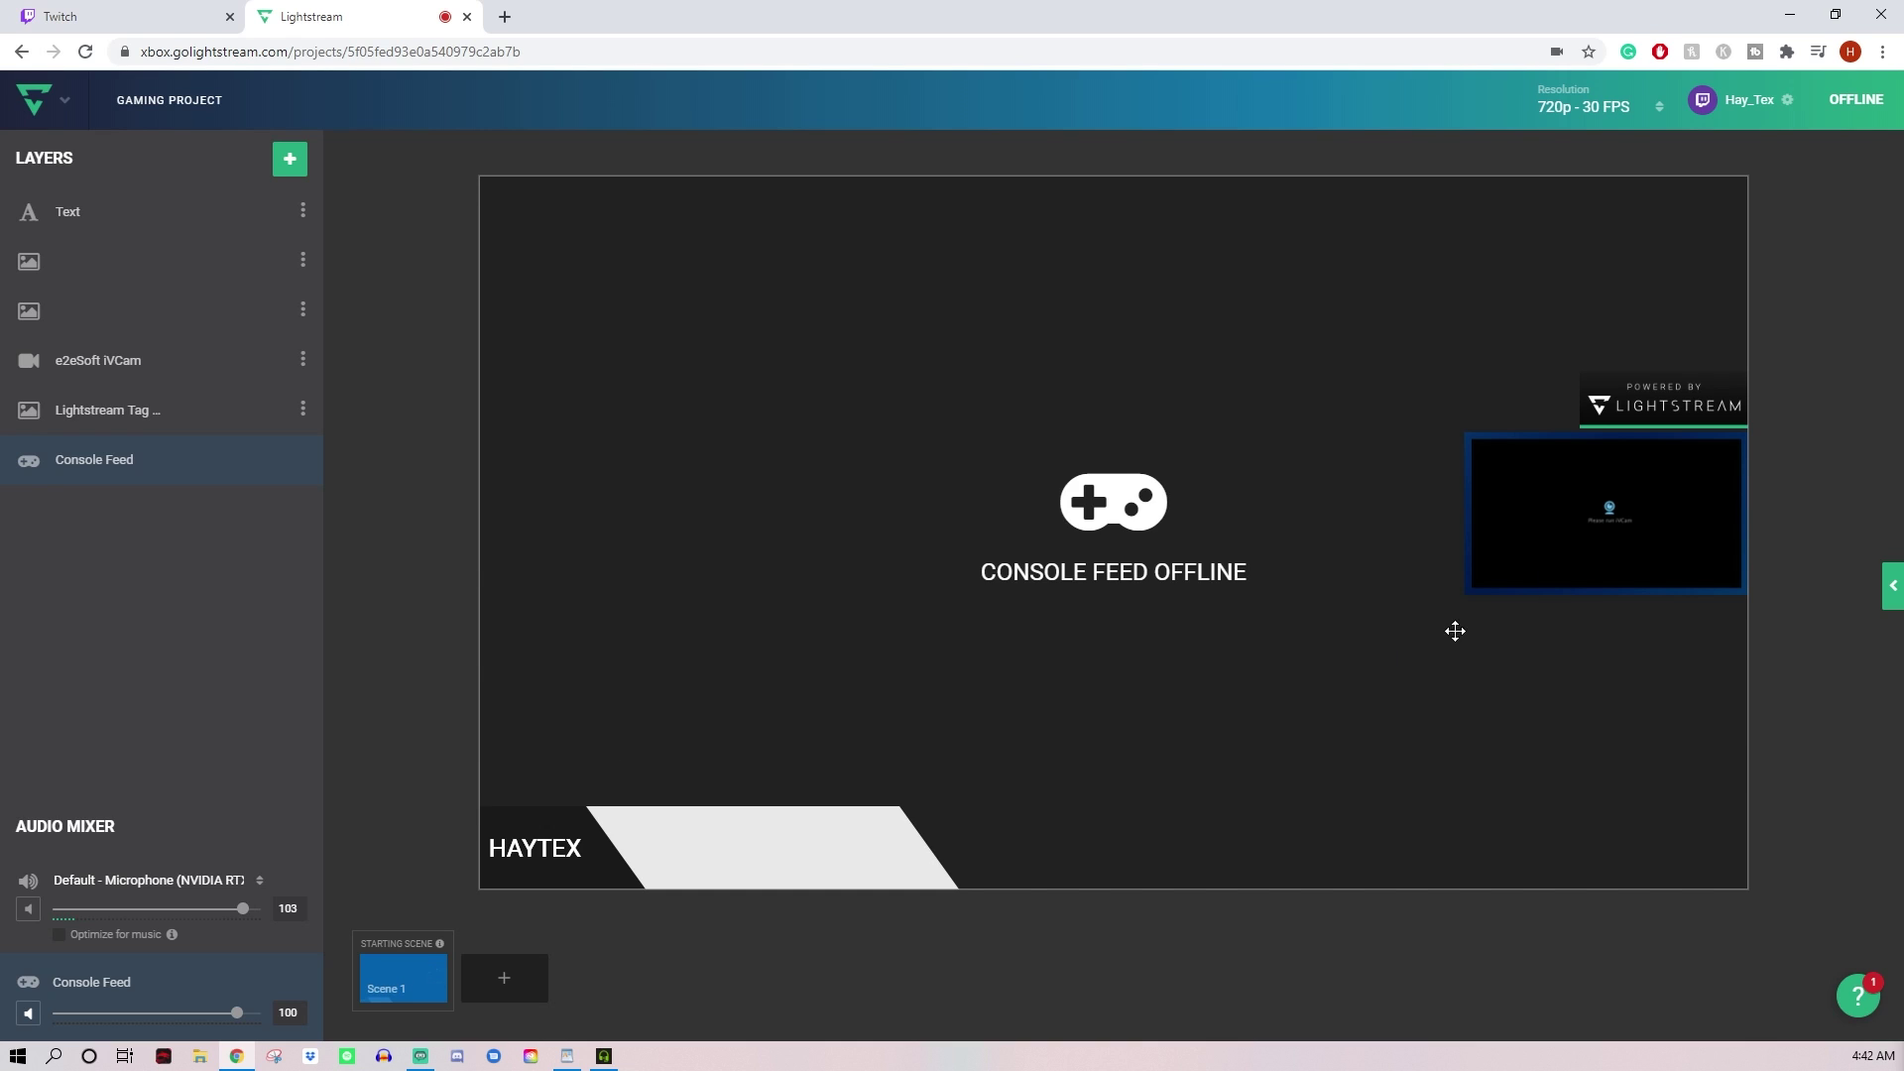
Step: Add Scene 2 and fill it with the Starting Soon overlay image
{"action": "left_click", "coordinate": [506, 992]}
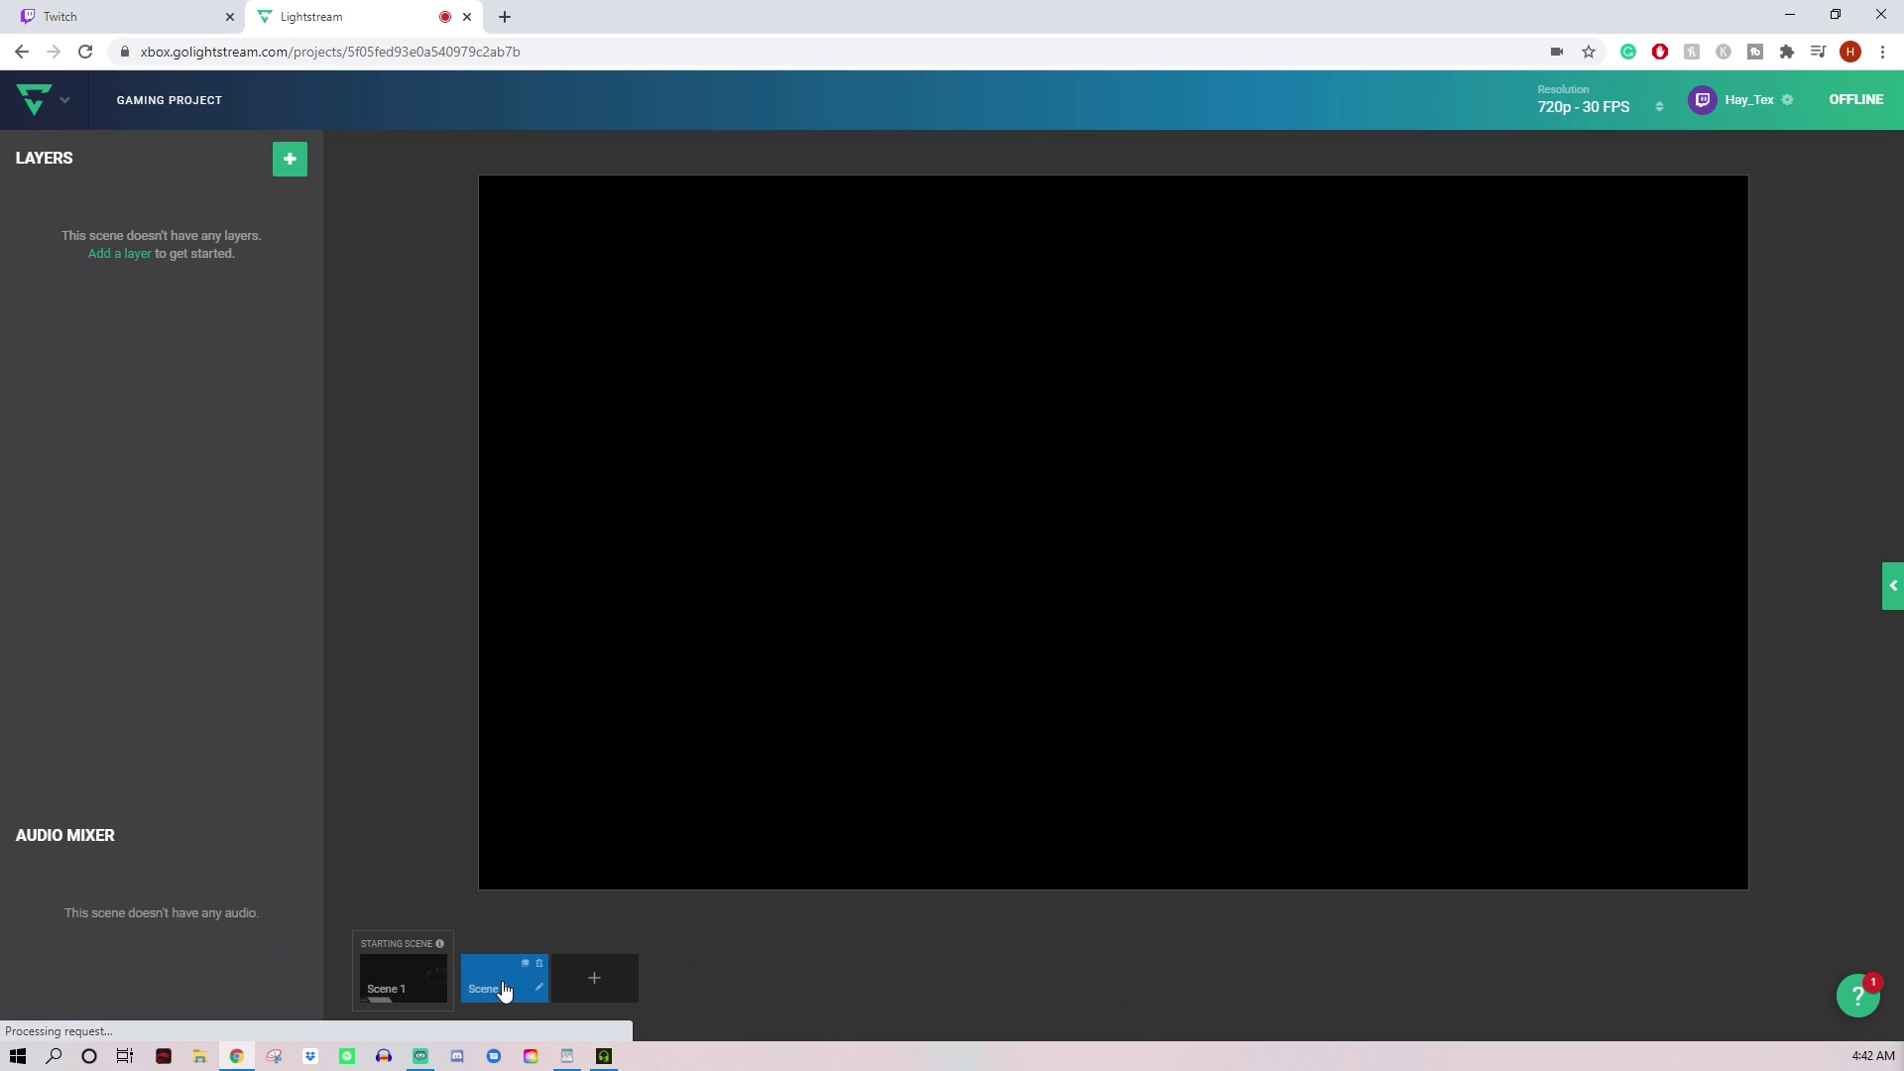
{"action": "left_click", "coordinate": [293, 167]}
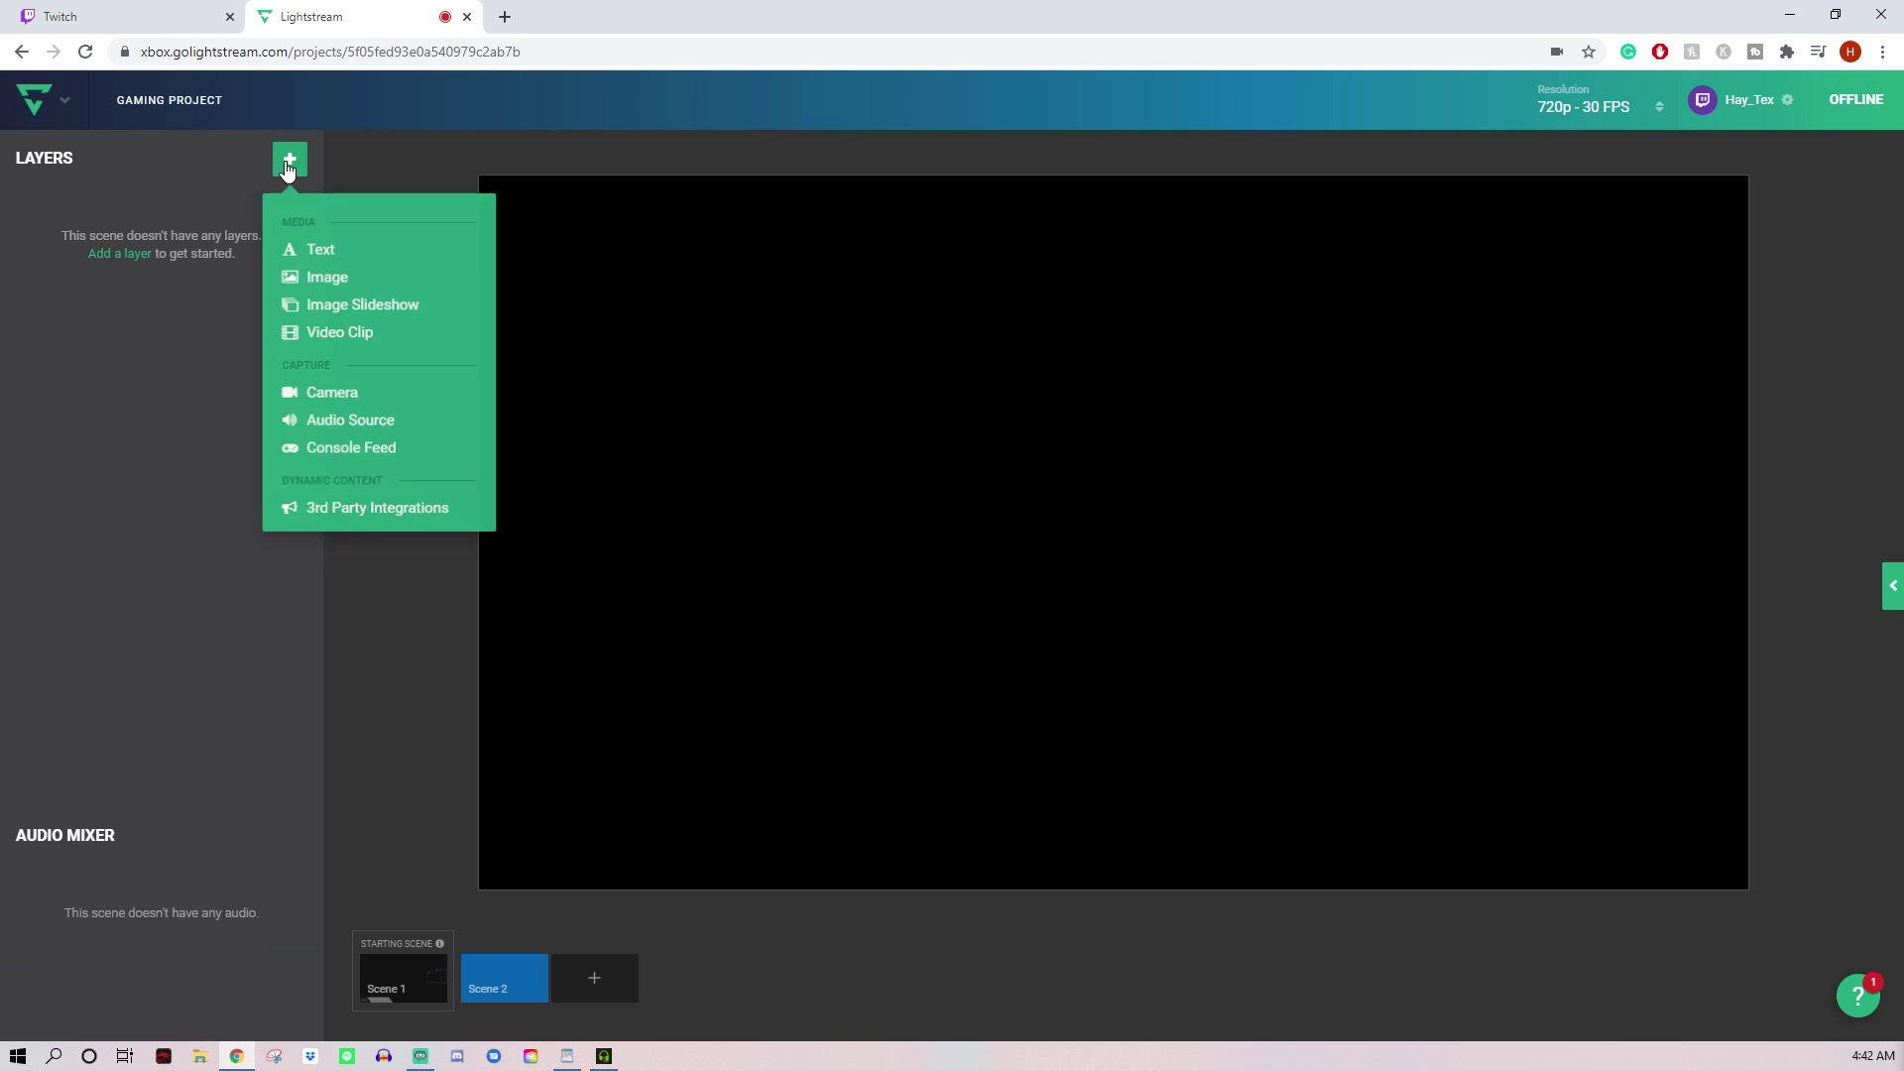
{"action": "left_click", "coordinate": [331, 281]}
{"action": "scroll", "coordinate": [198, 615], "scroll_direction": "down", "scroll_amount": 4}
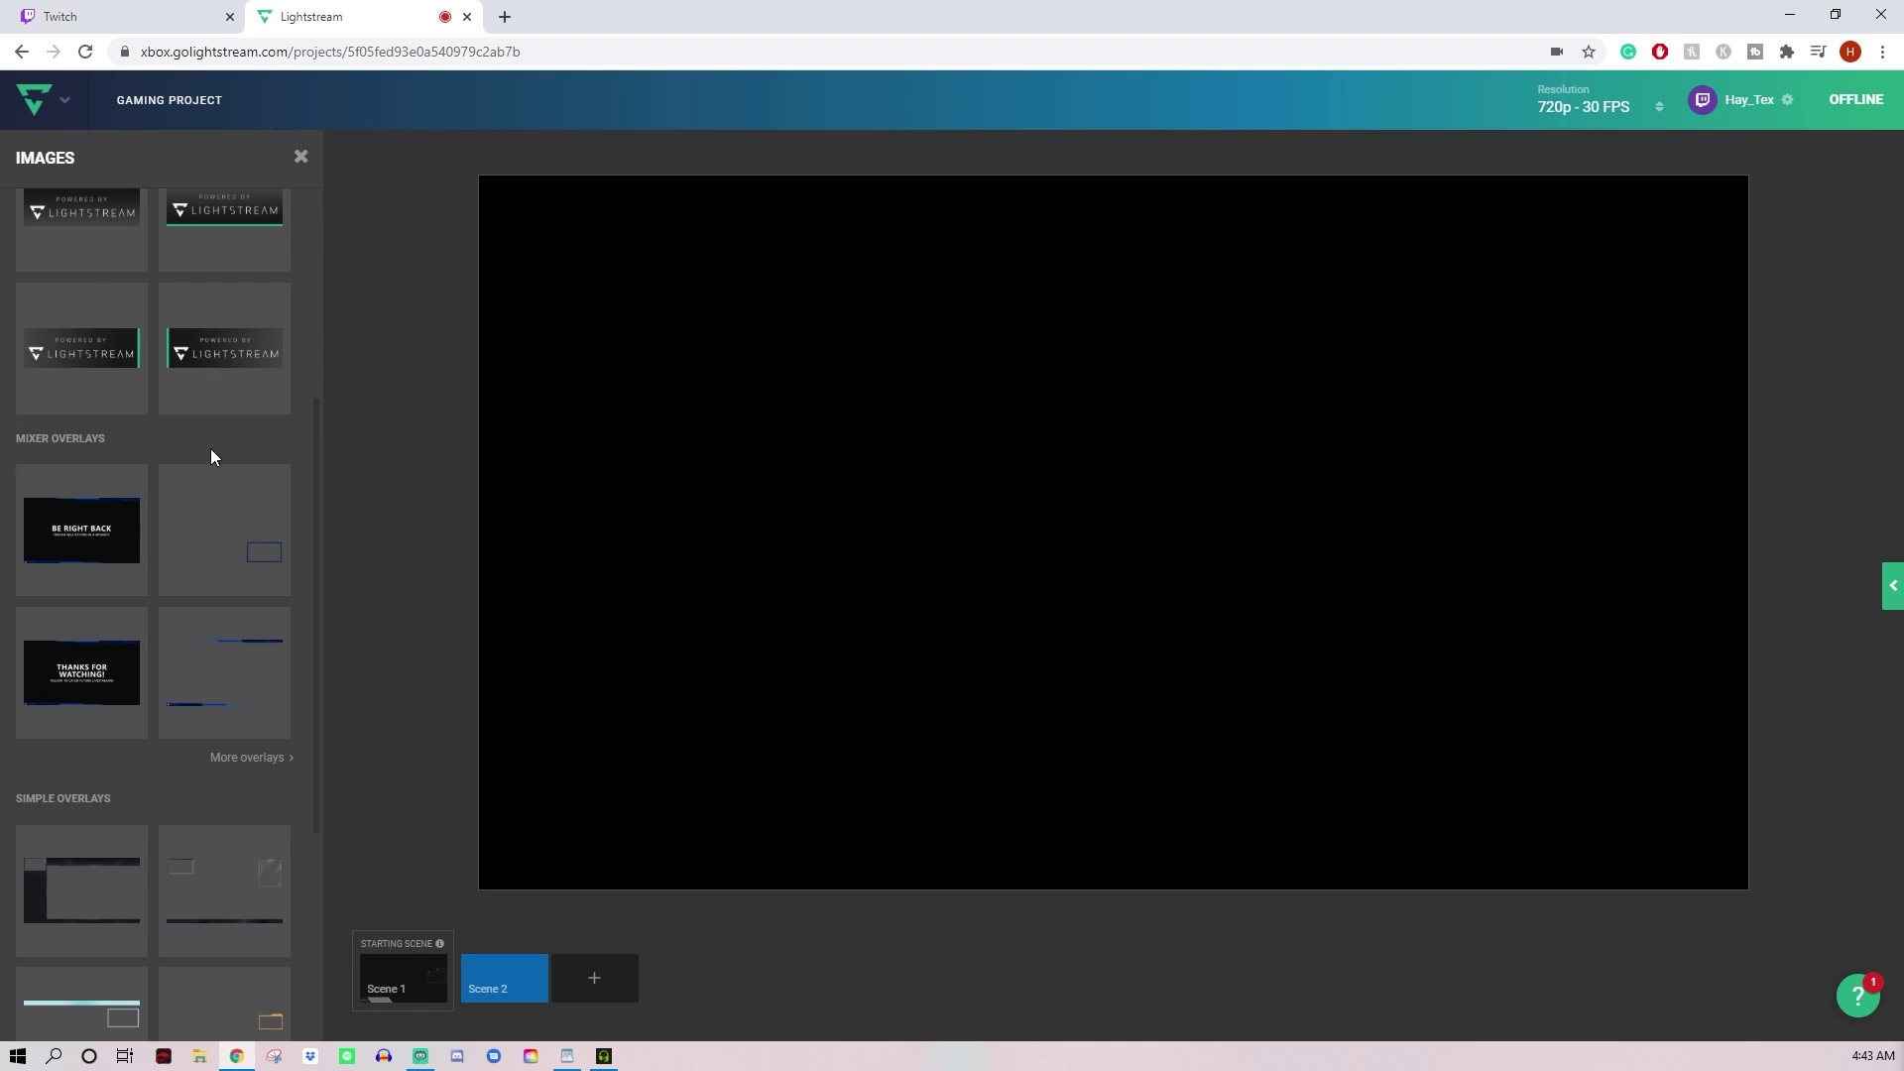
{"action": "mouse_move", "coordinate": [99, 555]}
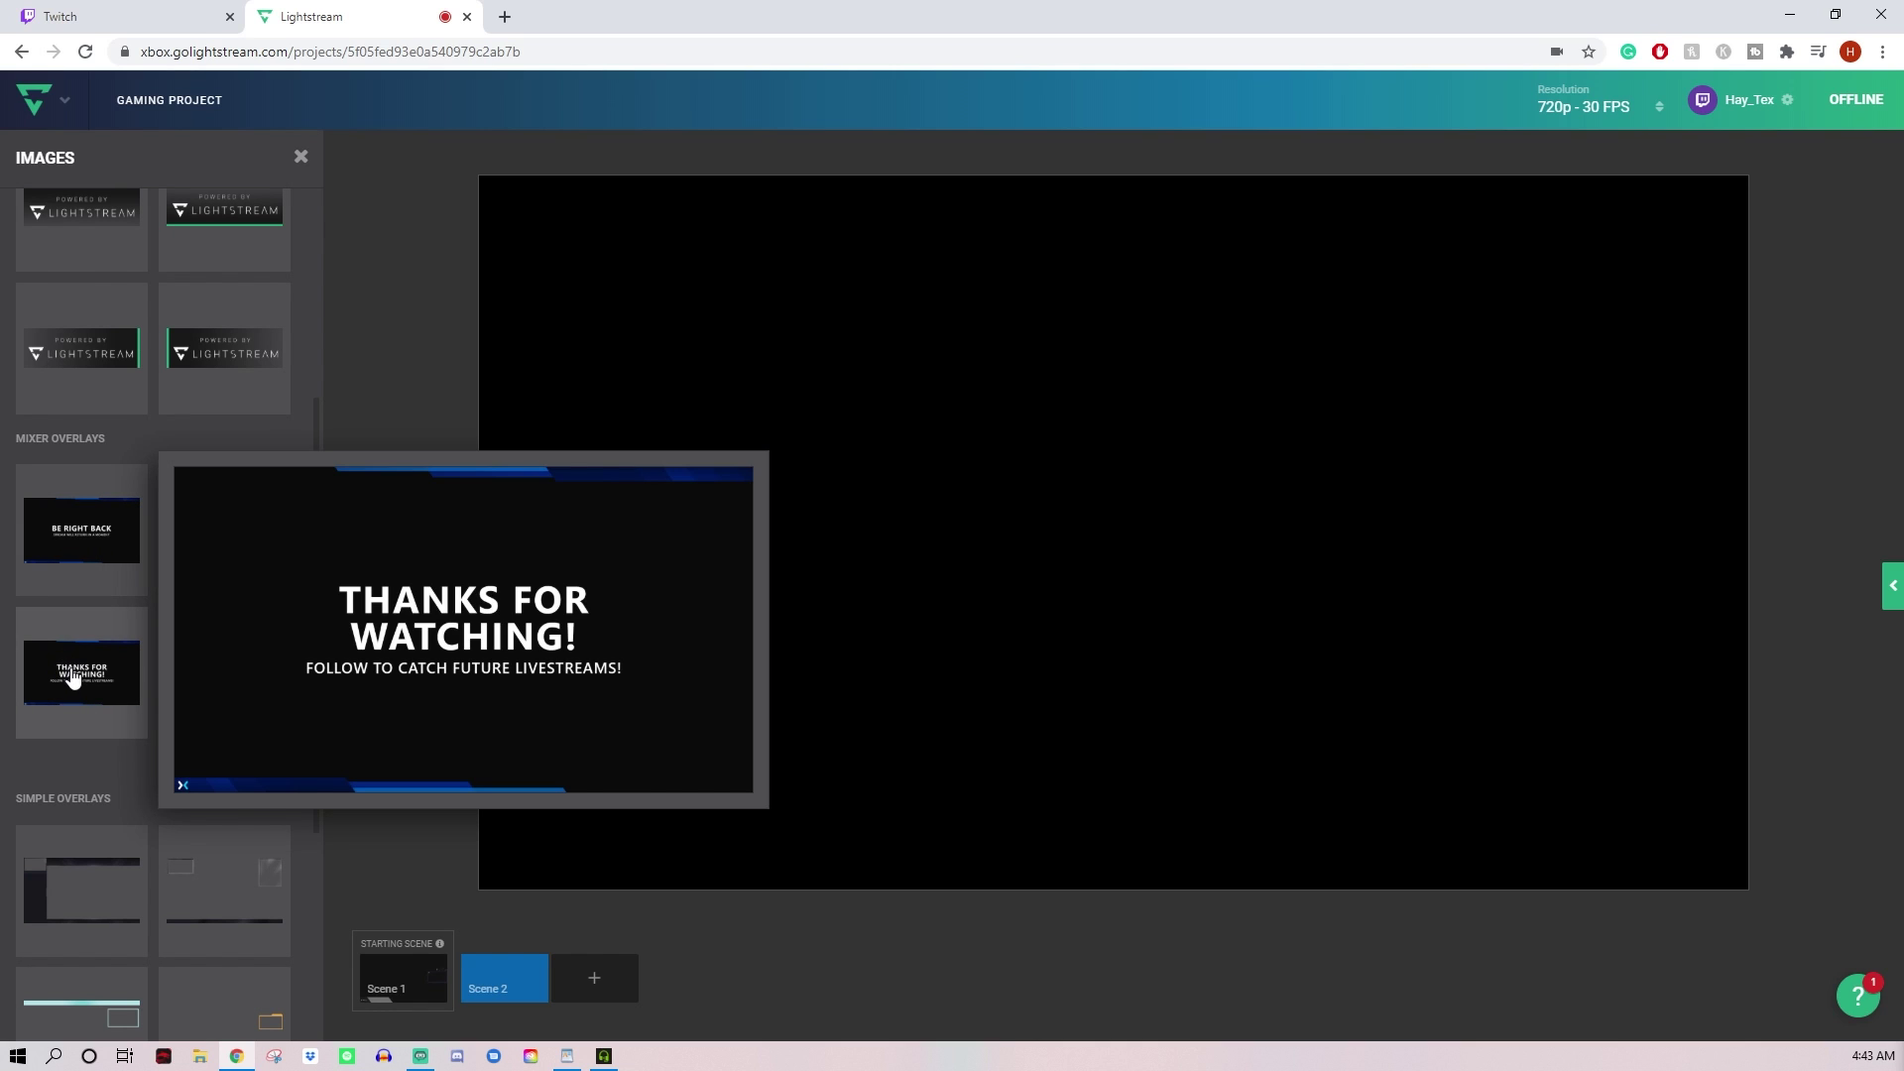
{"action": "scroll", "coordinate": [74, 672], "scroll_direction": "down", "scroll_amount": 2}
{"action": "scroll", "coordinate": [80, 679], "scroll_direction": "down", "scroll_amount": 2}
{"action": "left_click", "coordinate": [228, 794]}
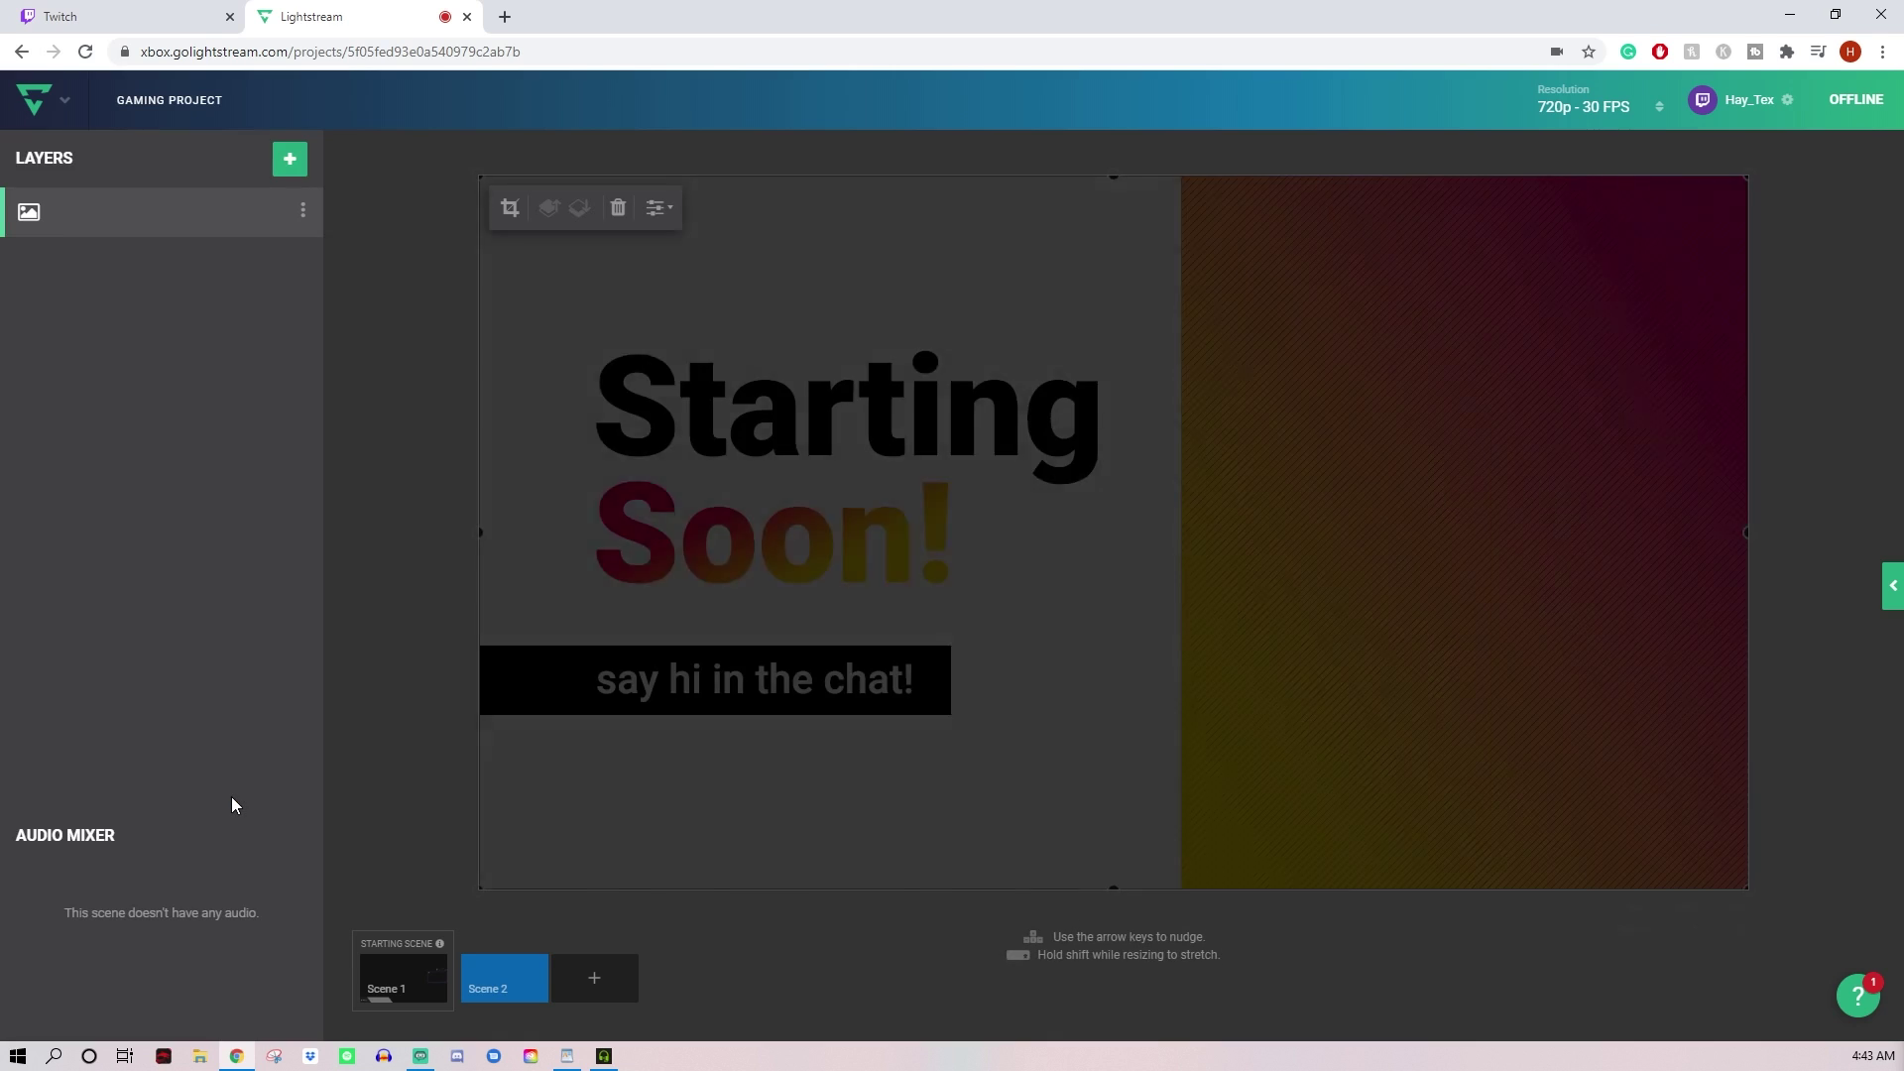
{"action": "left_click", "coordinate": [386, 633]}
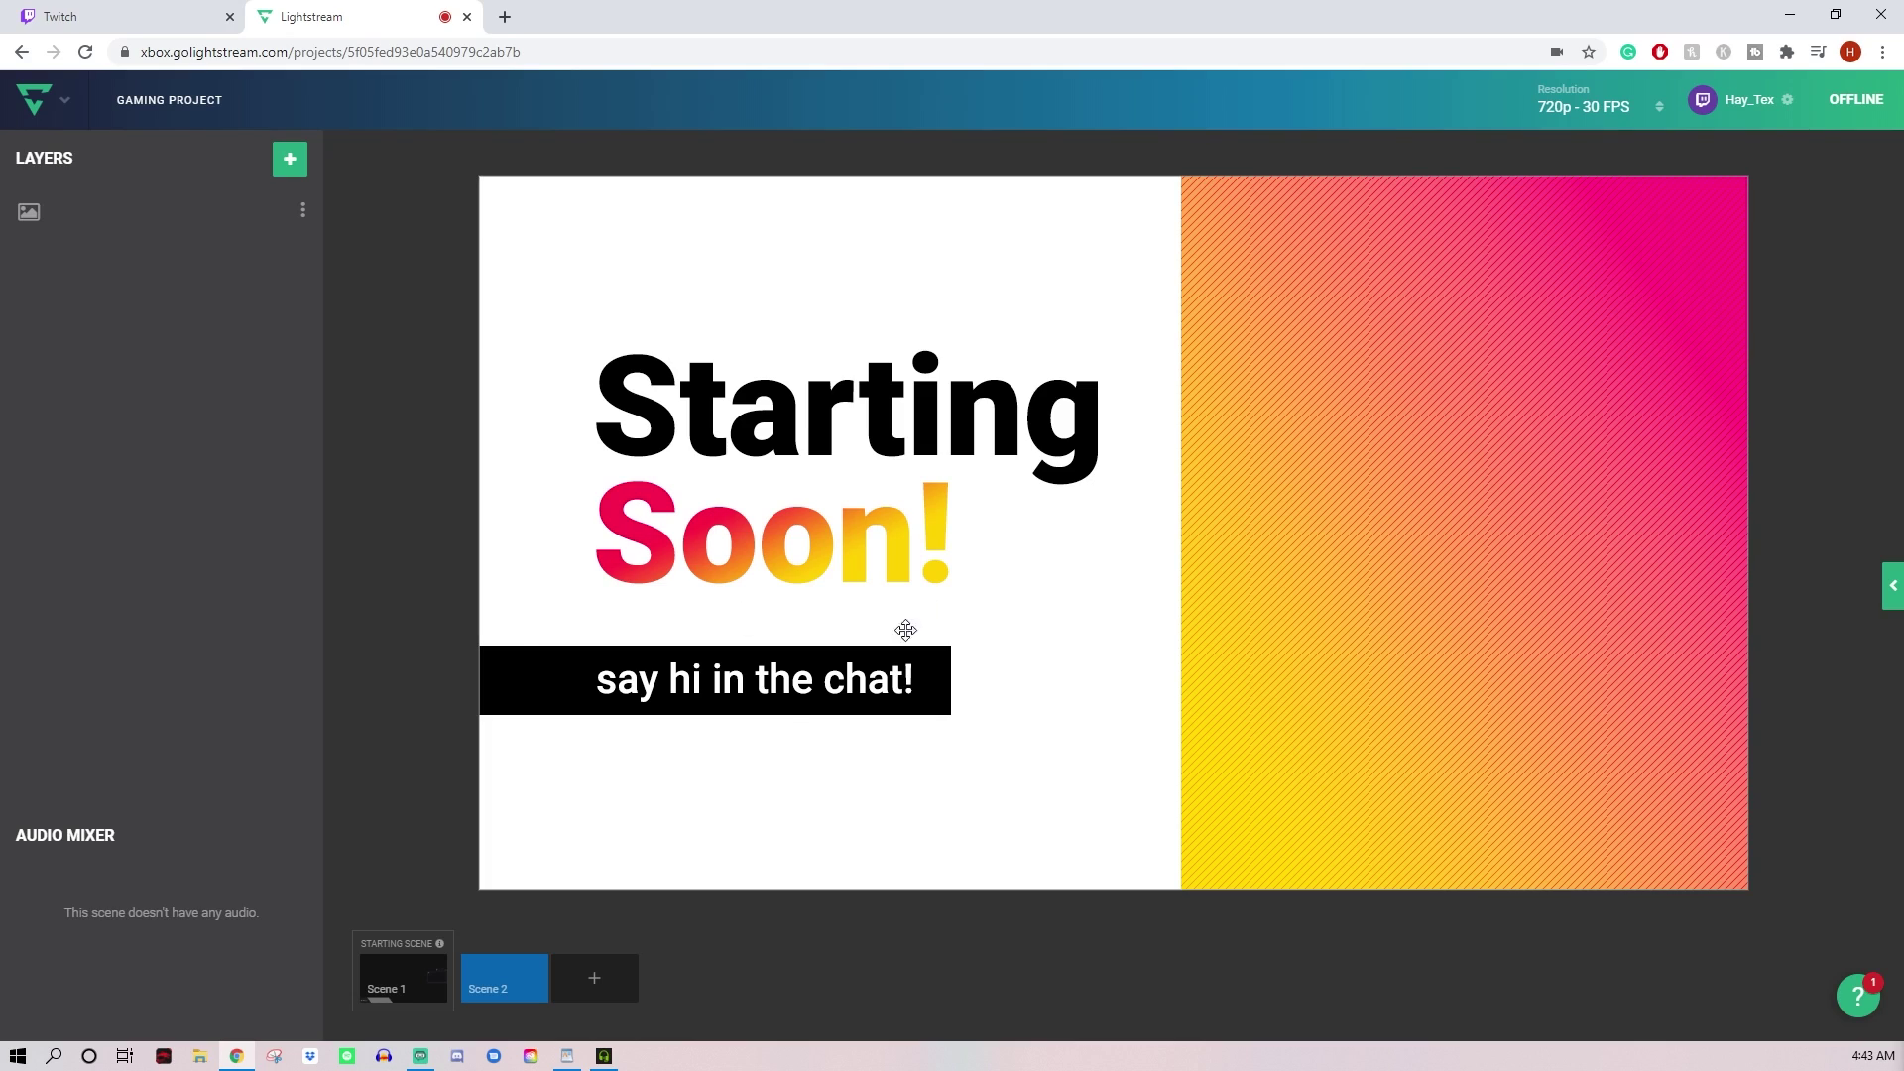
{"action": "mouse_move", "coordinate": [526, 975]}
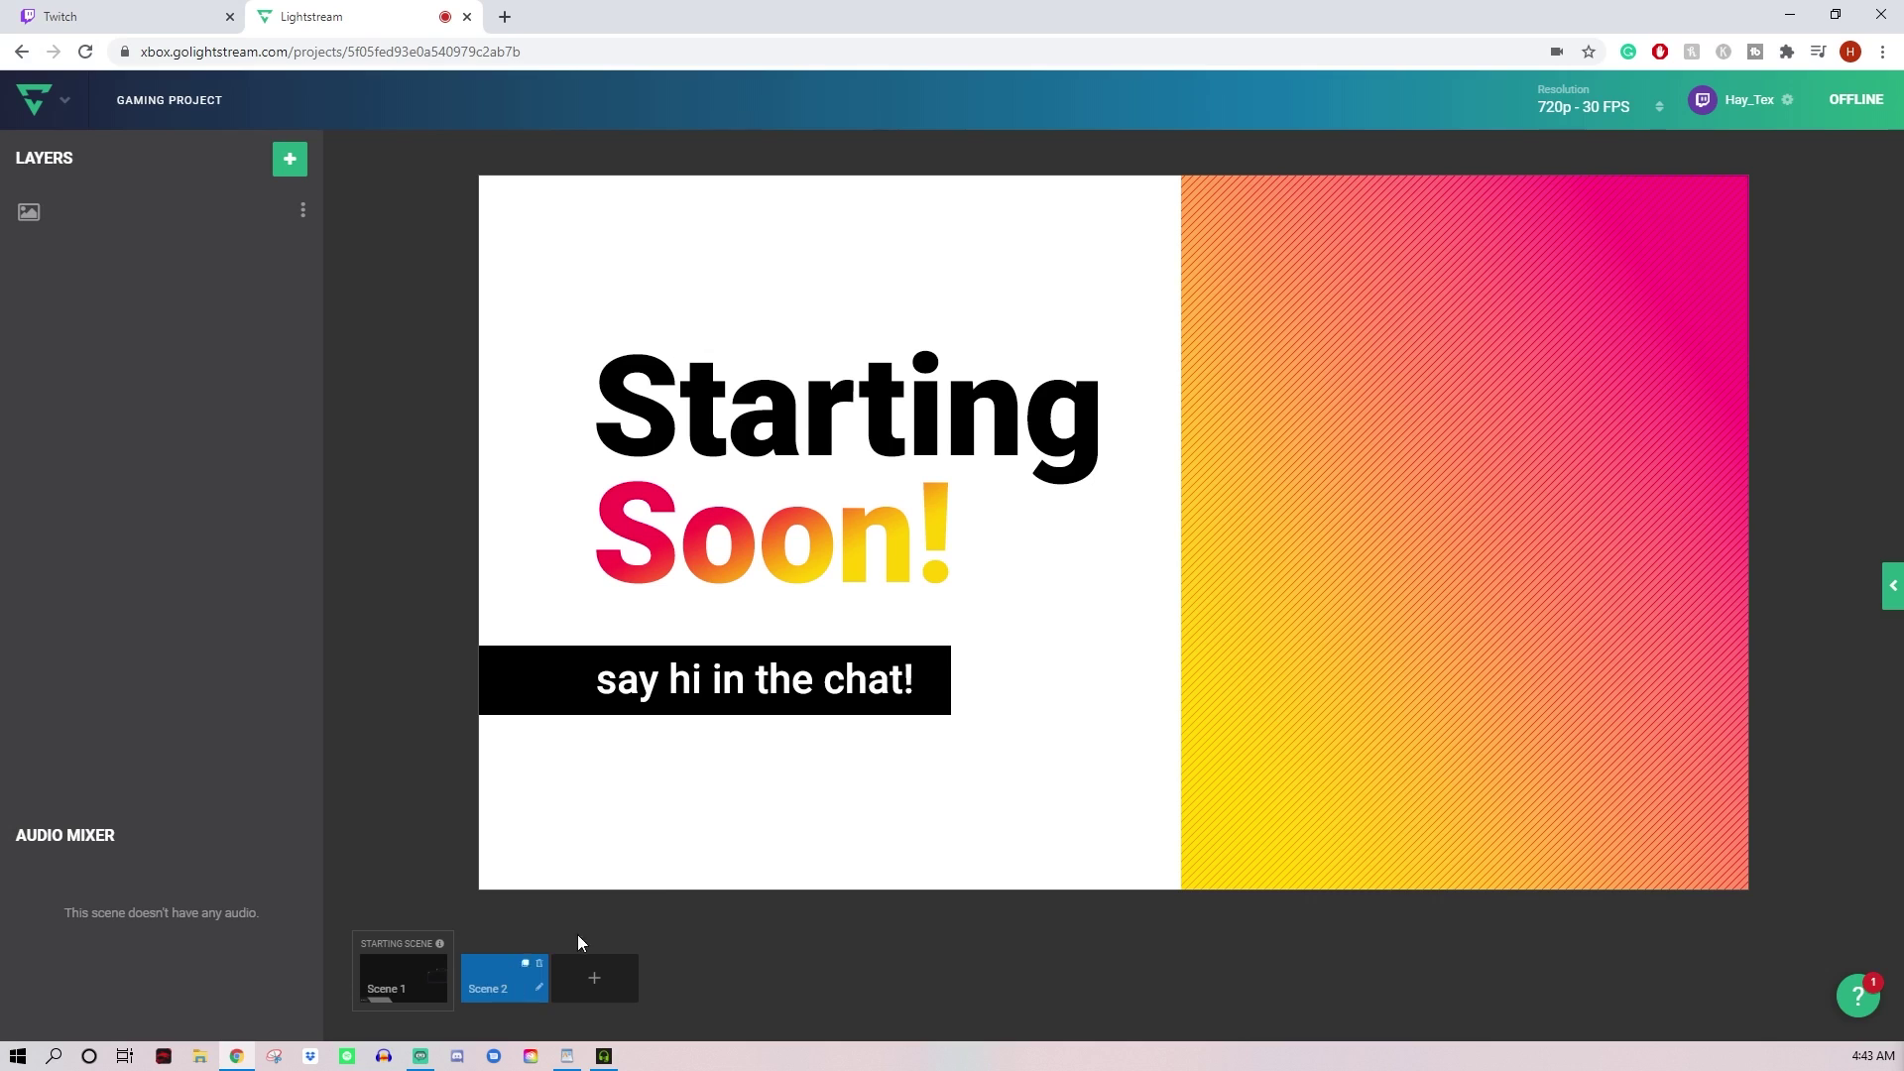
Step: Show the Stream Output and Twitch Chat panel, then switch back to Scene 1
{"action": "left_click", "coordinate": [1891, 592]}
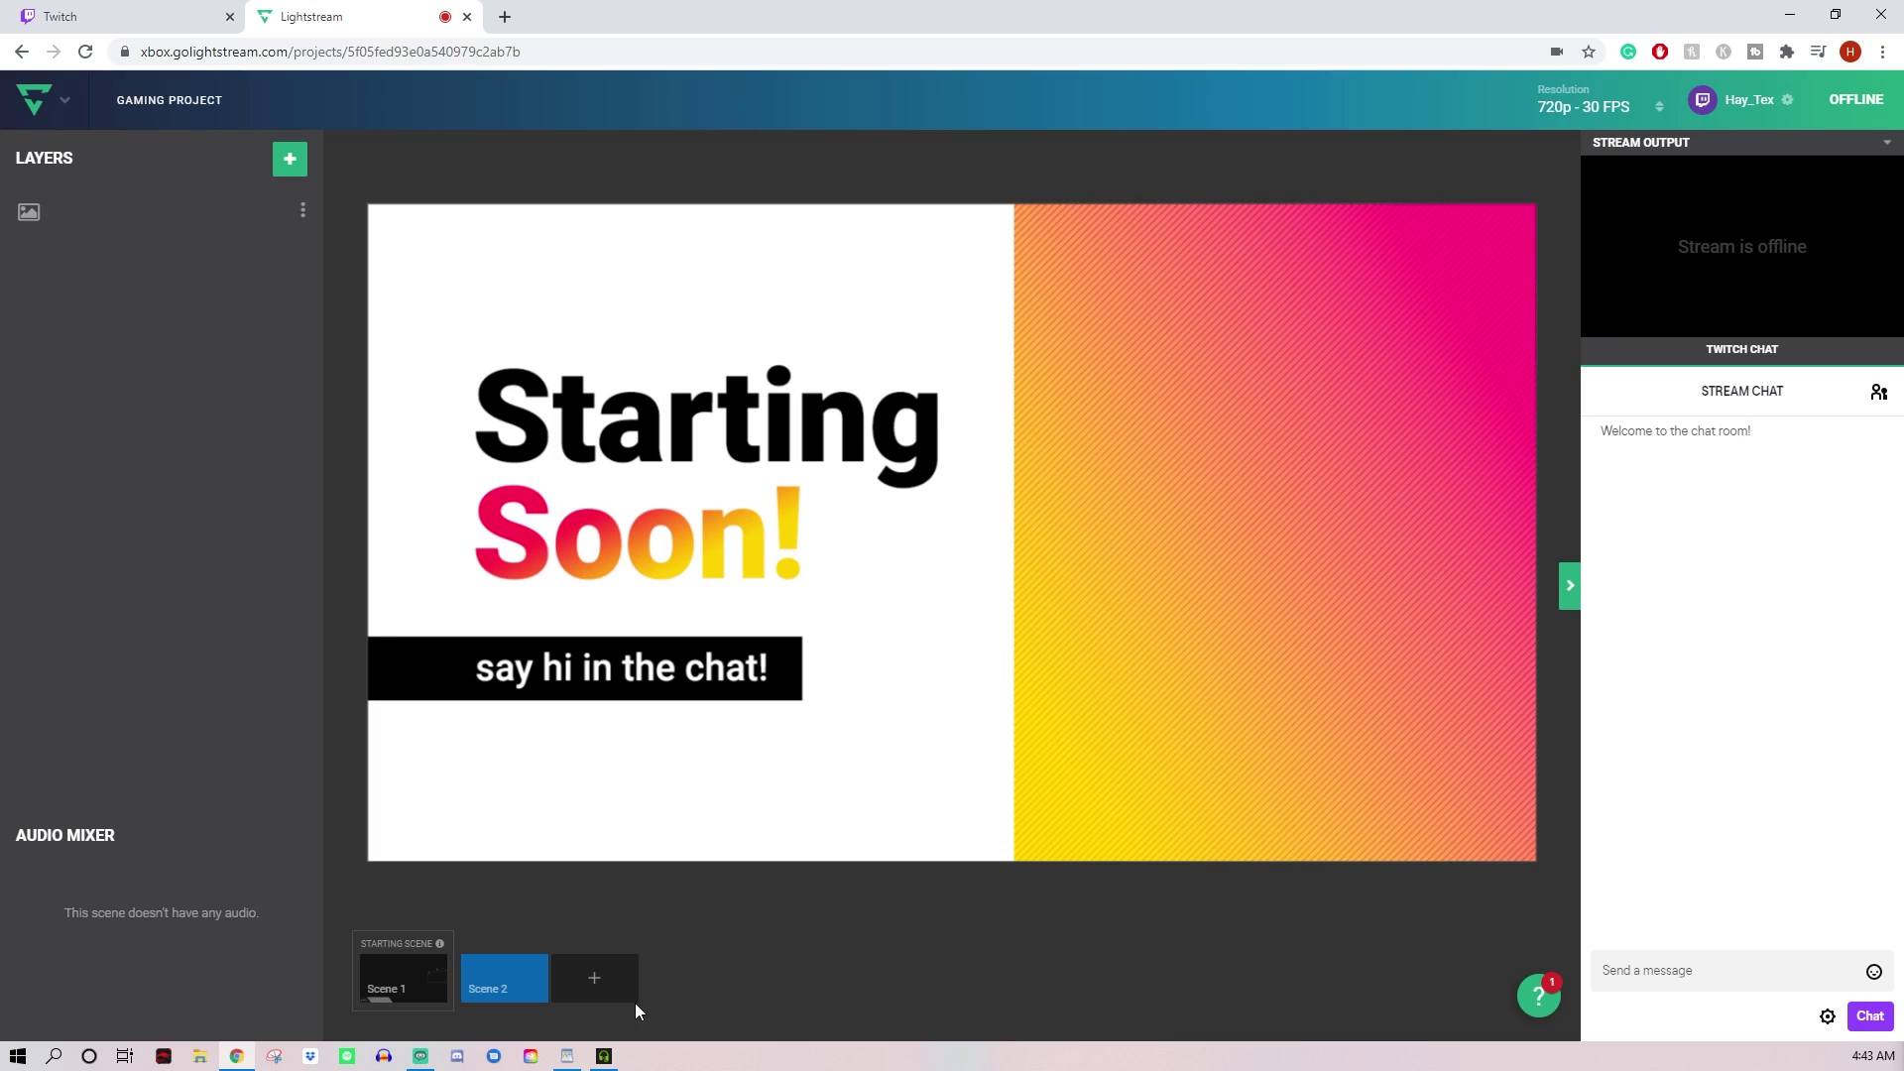
{"action": "left_click", "coordinate": [384, 979]}
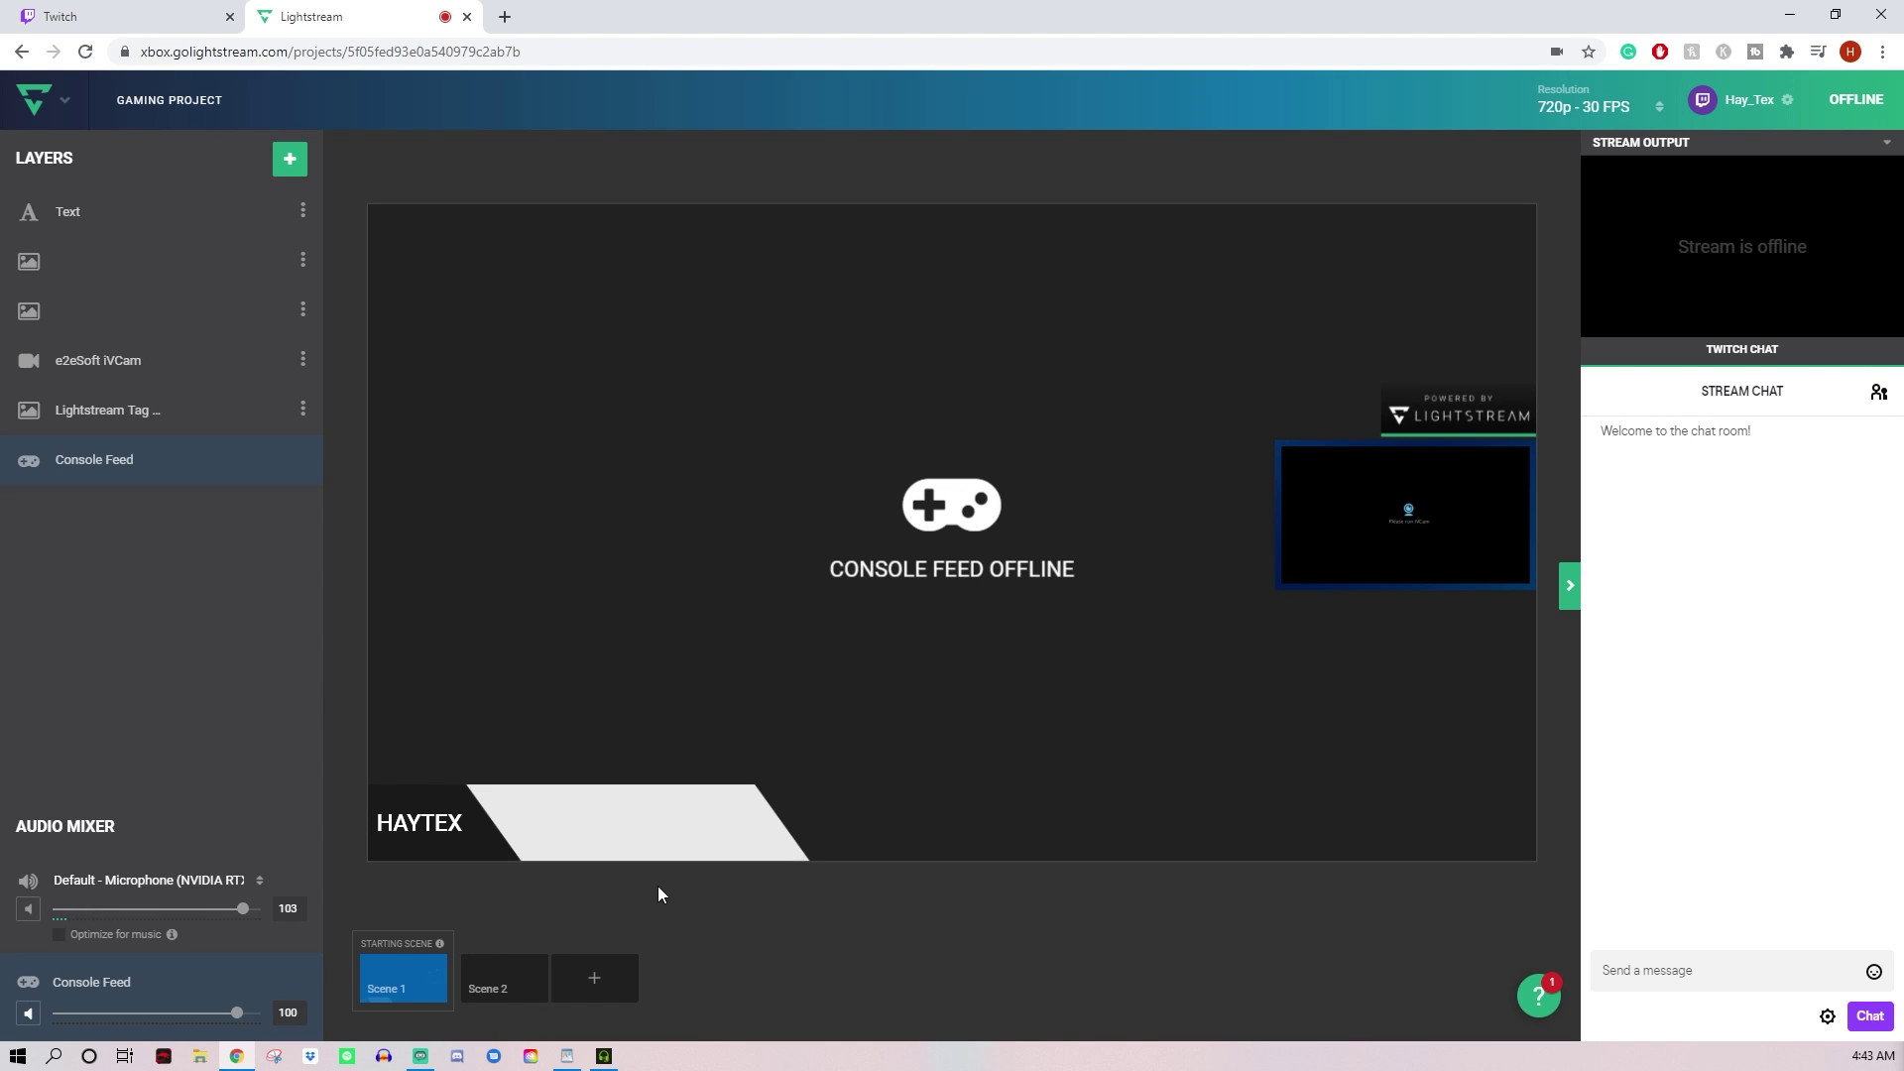